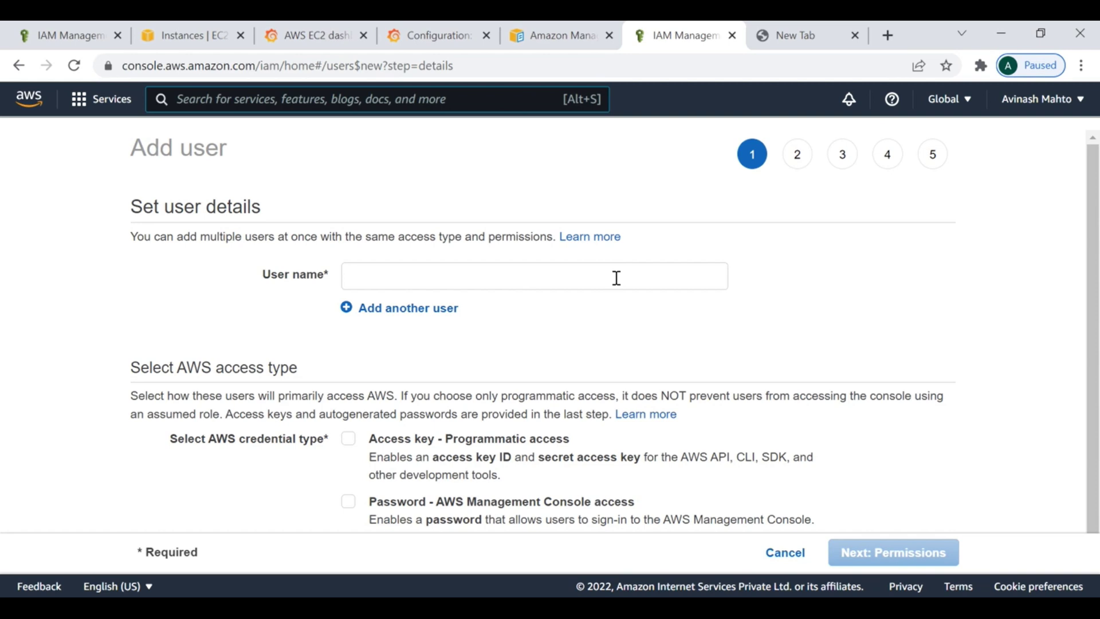
# Step: Name the new IAM user grafana and give it programmatic access-key credentials
pyautogui.click(570, 277)
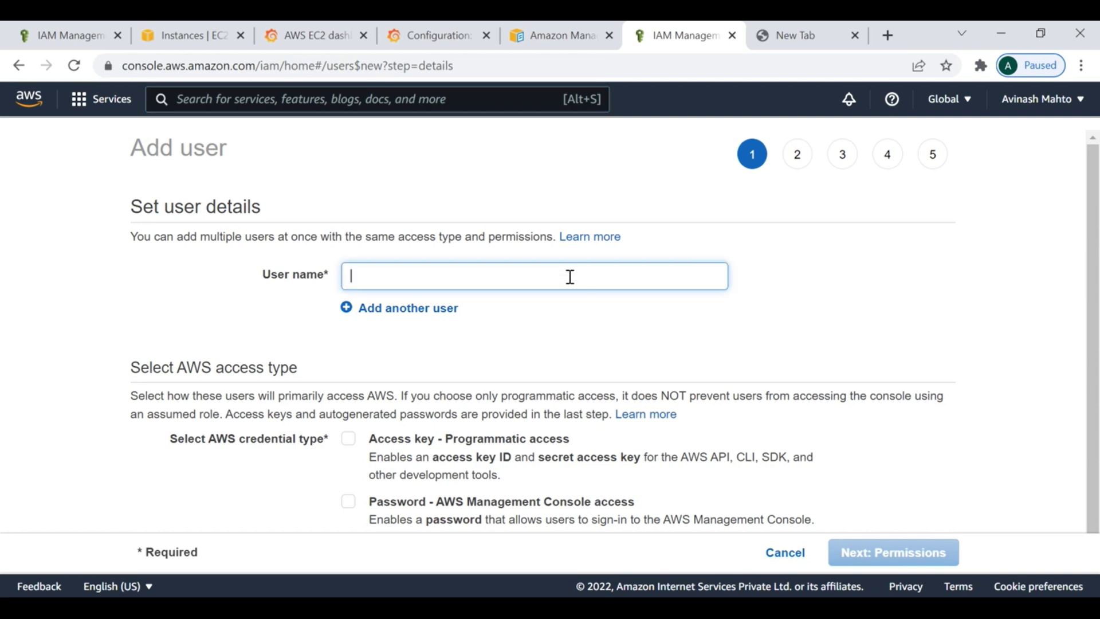
pyautogui.write('graf')
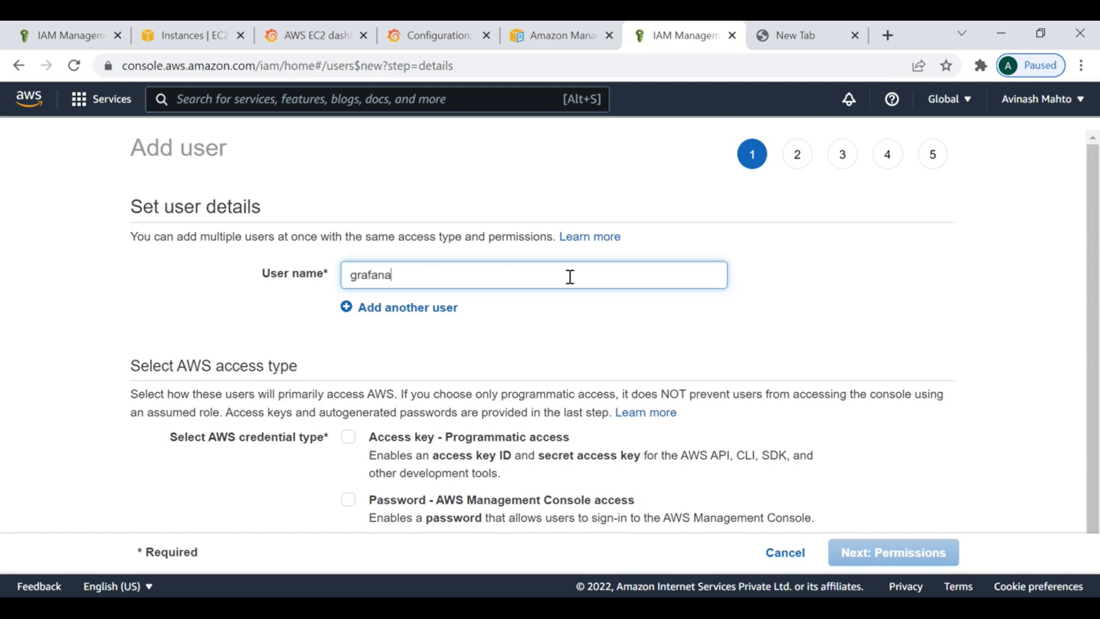
pyautogui.write('ana')
pyautogui.click(348, 437)
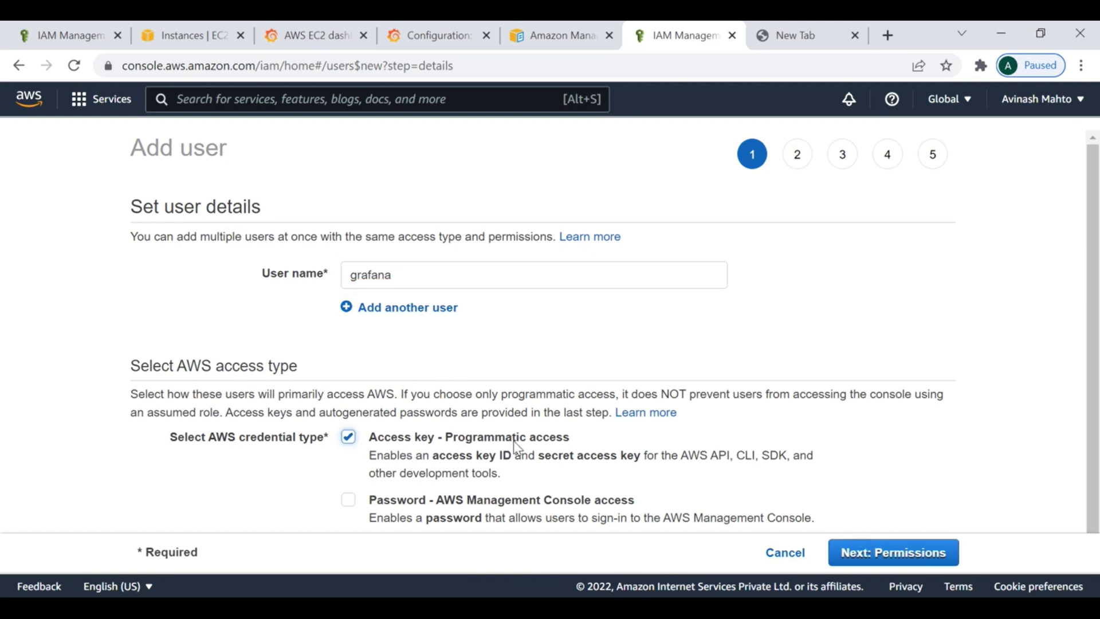
pyautogui.click(905, 556)
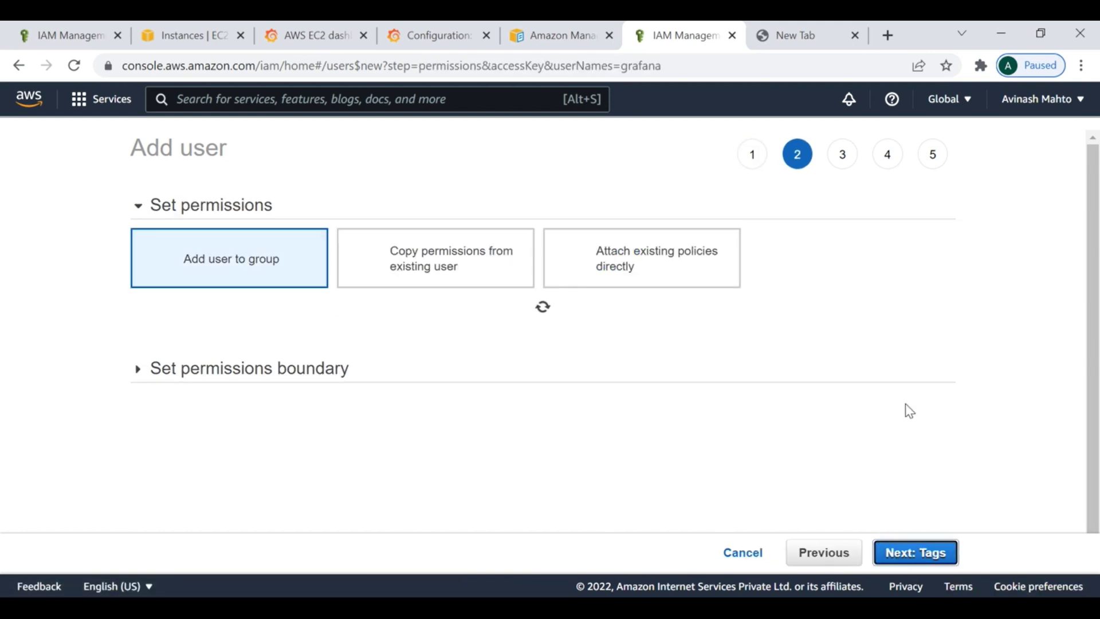
# Step: Attach the AmazonGrafanaCloudWatchPolicy-12345 policy directly and create the user
pyautogui.click(725, 273)
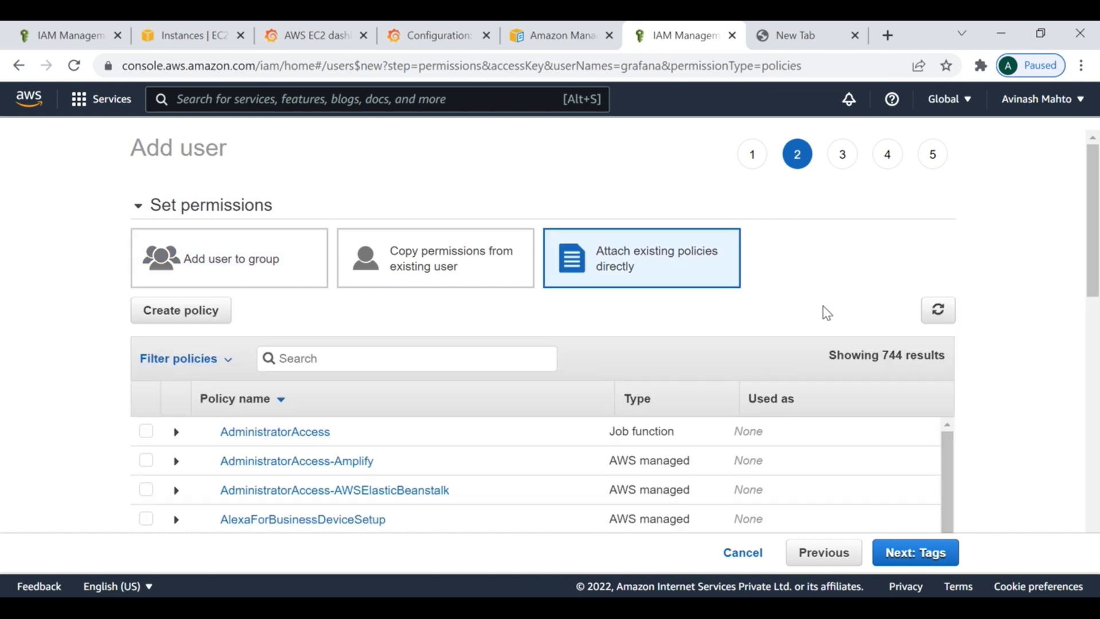
pyautogui.click(341, 357)
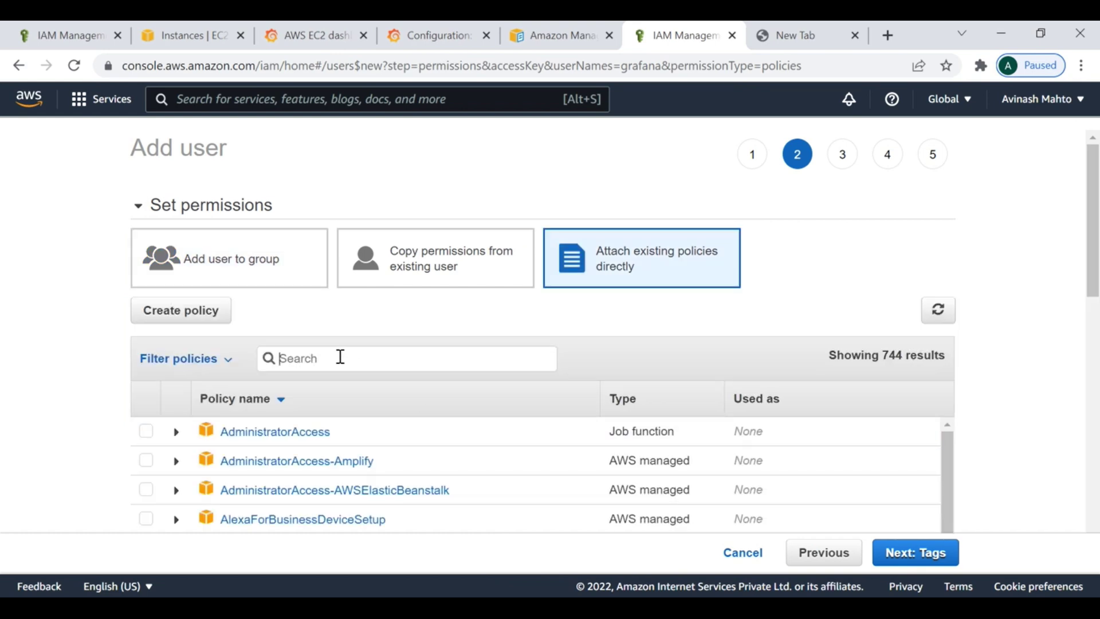
pyautogui.write('grafana')
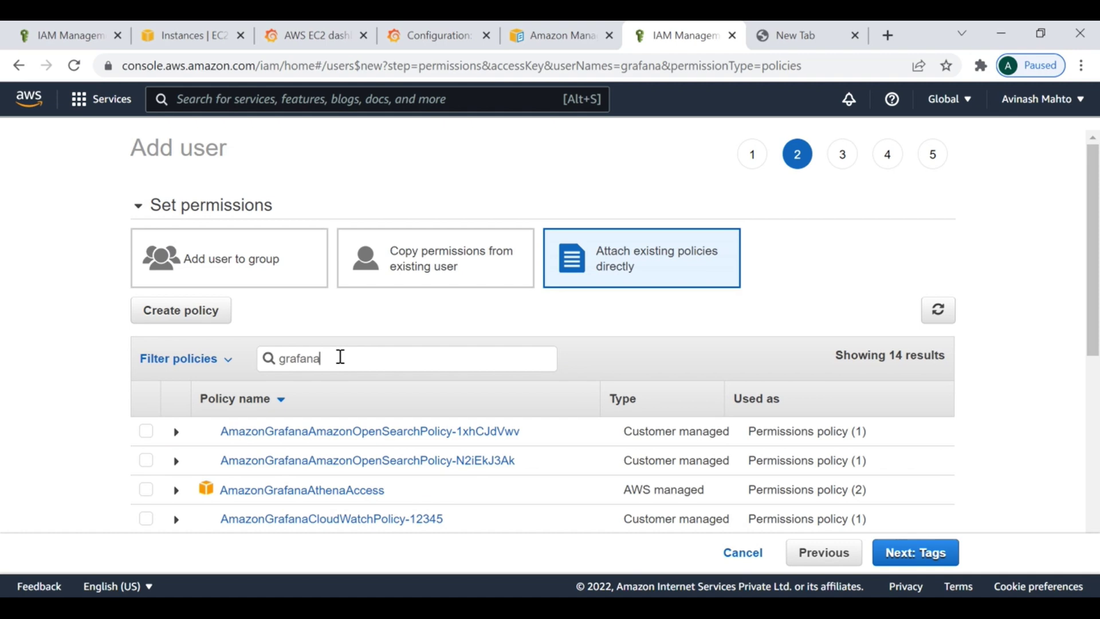
pyautogui.click(146, 520)
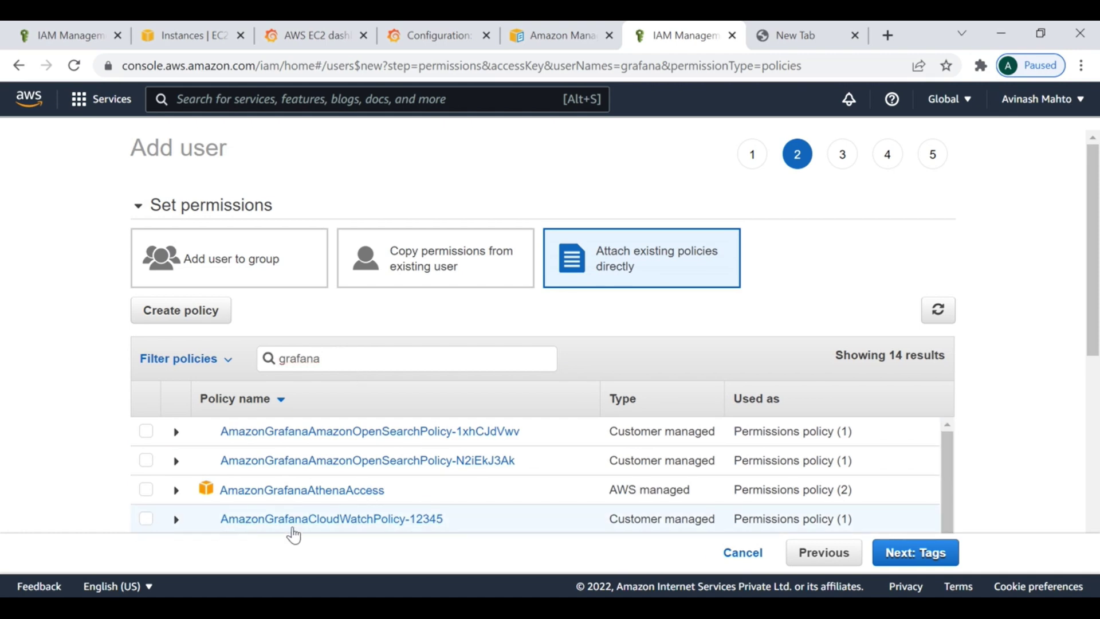
pyautogui.click(939, 551)
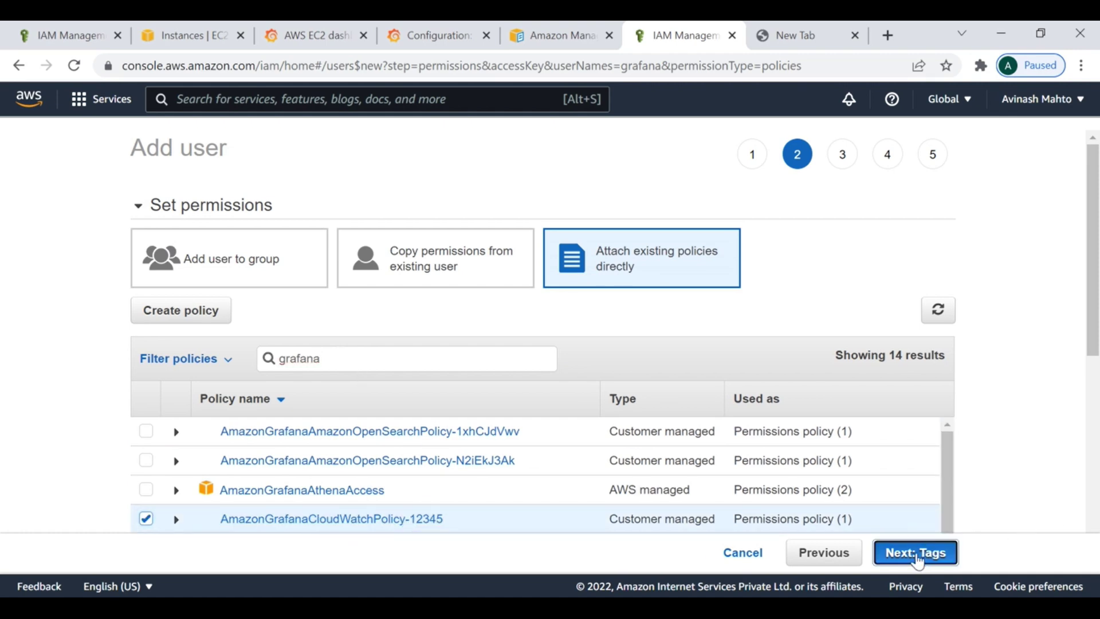
pyautogui.click(916, 553)
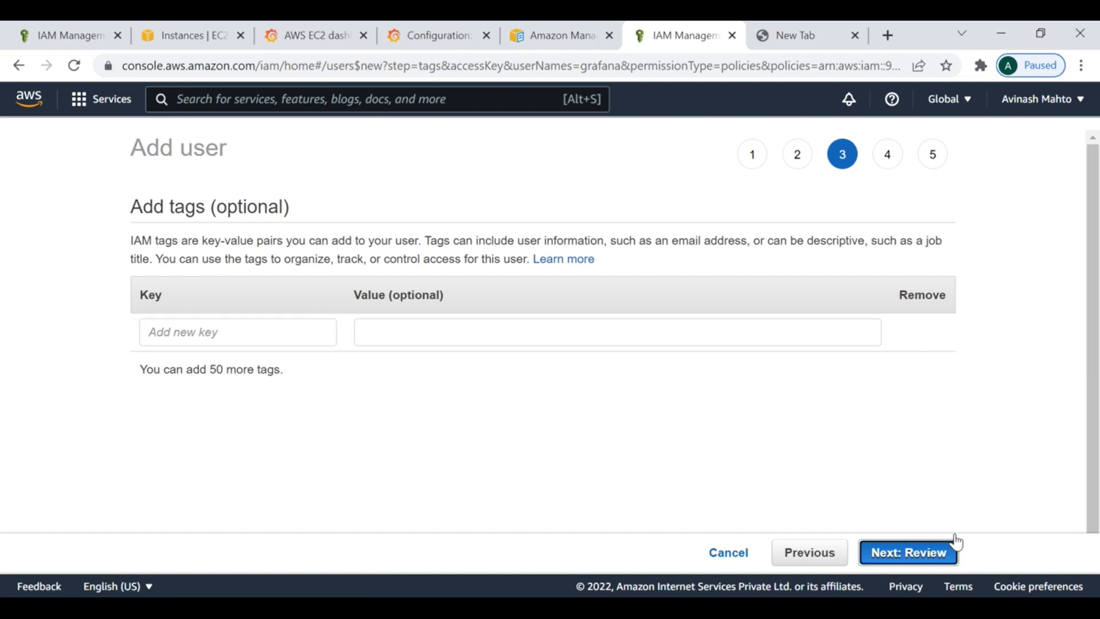
pyautogui.click(910, 557)
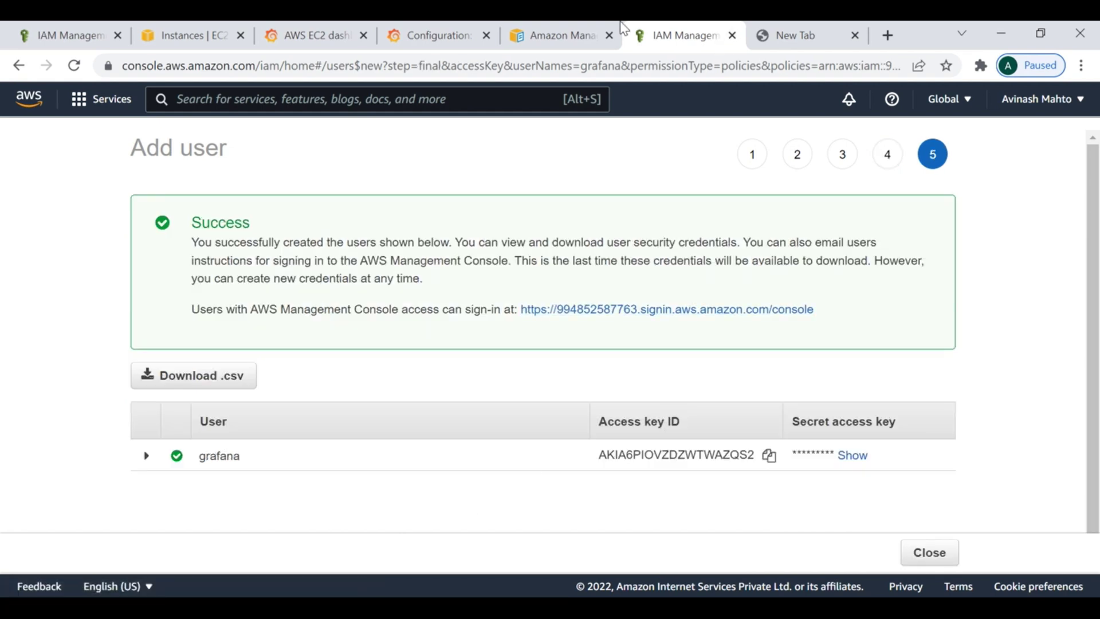
# Step: Scroll the Amazon Managed Grafana docs to the AmazonGrafanaCloudWatchPolicy JSON permissions
pyautogui.click(550, 35)
pyautogui.scroll(6, 552, 400)
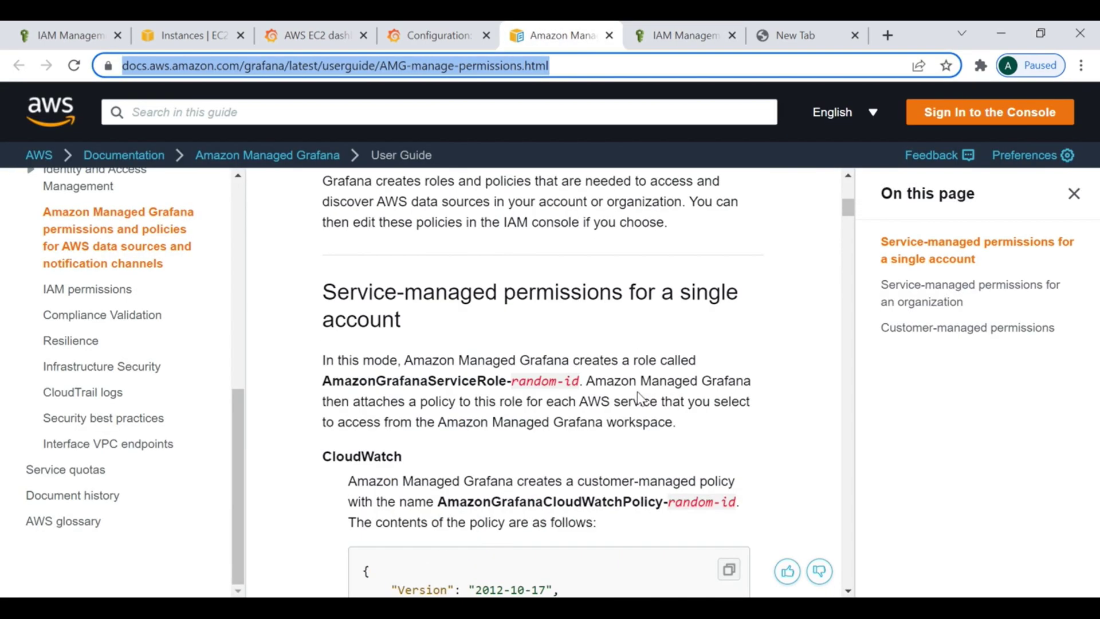
pyautogui.scroll(-5, 644, 397)
pyautogui.scroll(-1, 644, 397)
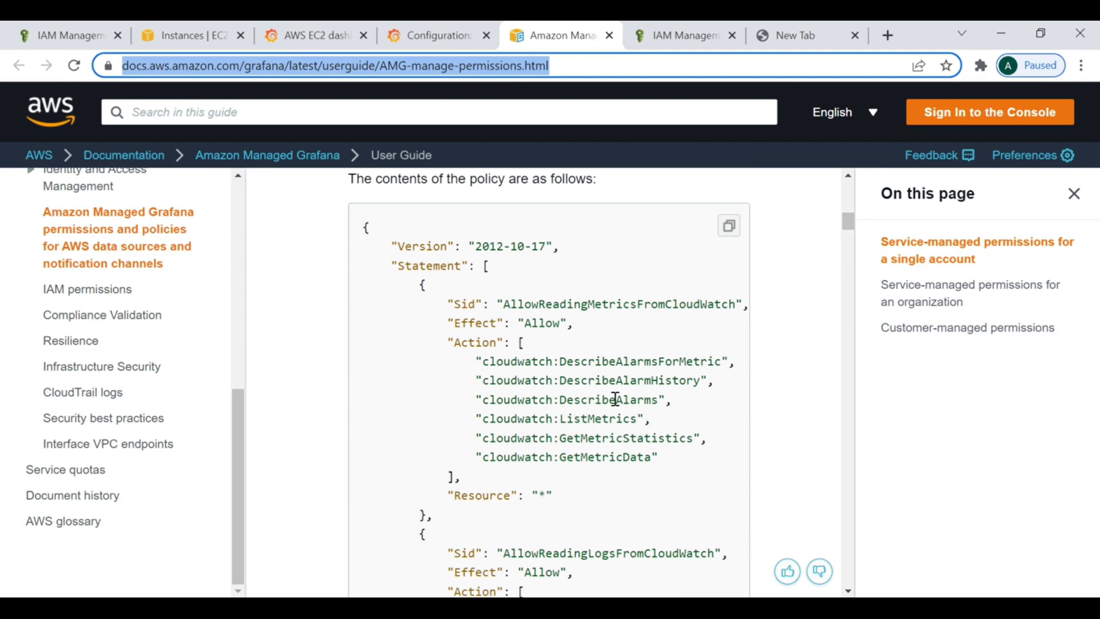
pyautogui.scroll(1, 638, 436)
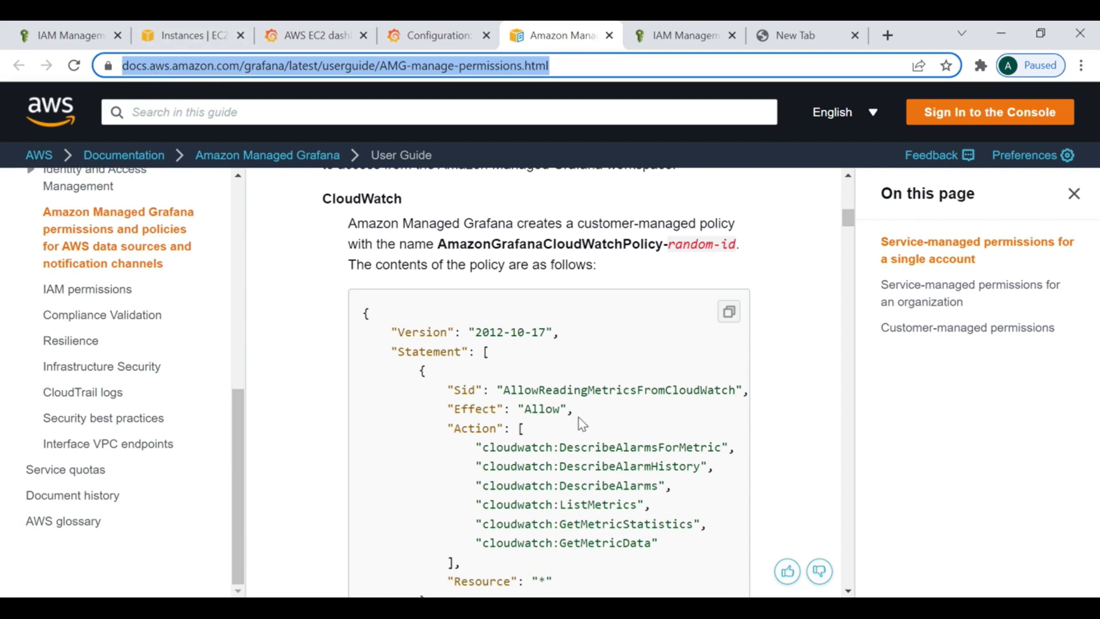
pyautogui.scroll(-3, 581, 424)
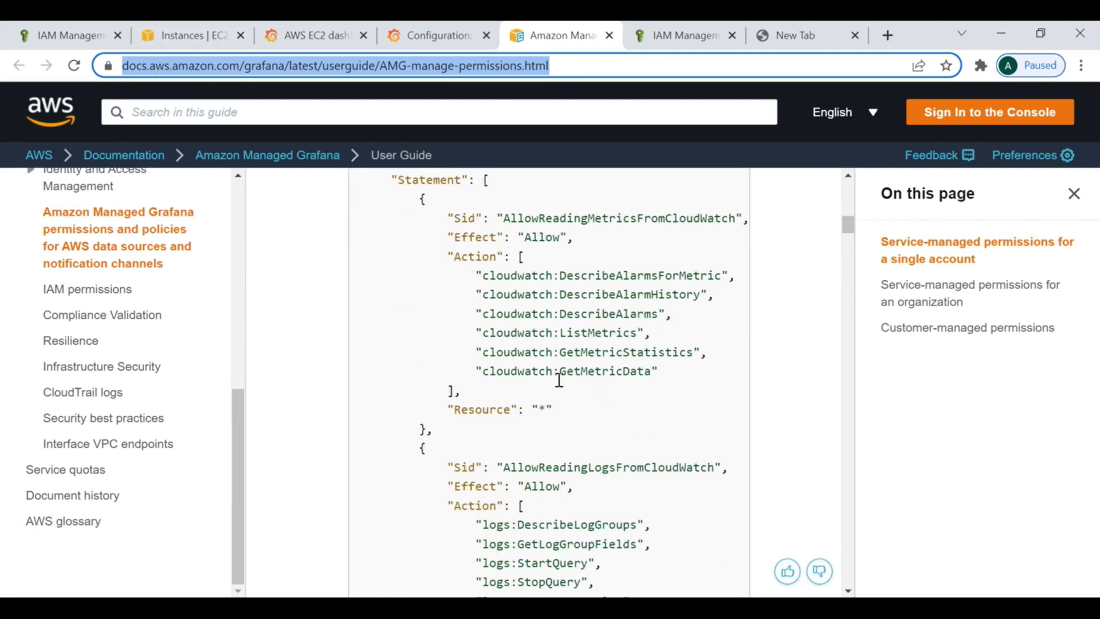
pyautogui.scroll(6, 604, 424)
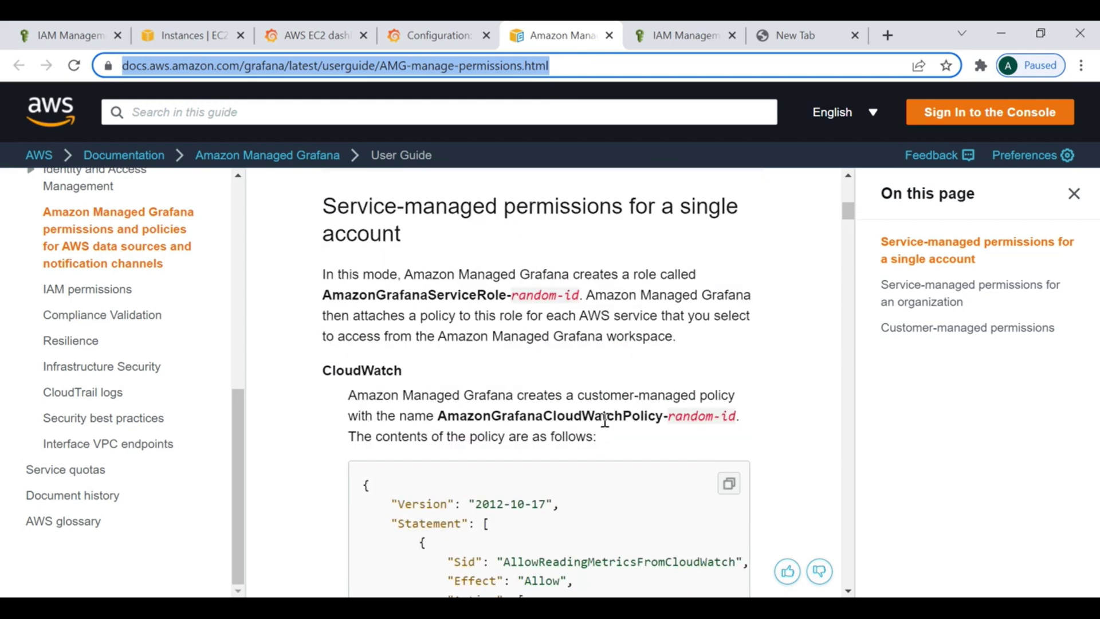
pyautogui.scroll(-3, 604, 421)
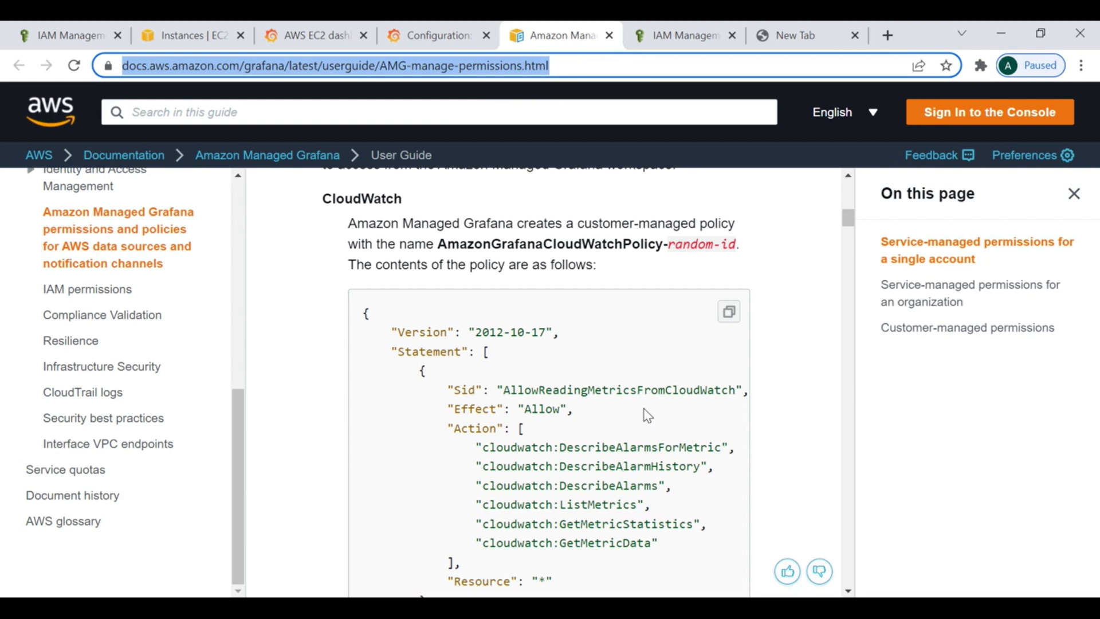
pyautogui.click(57, 37)
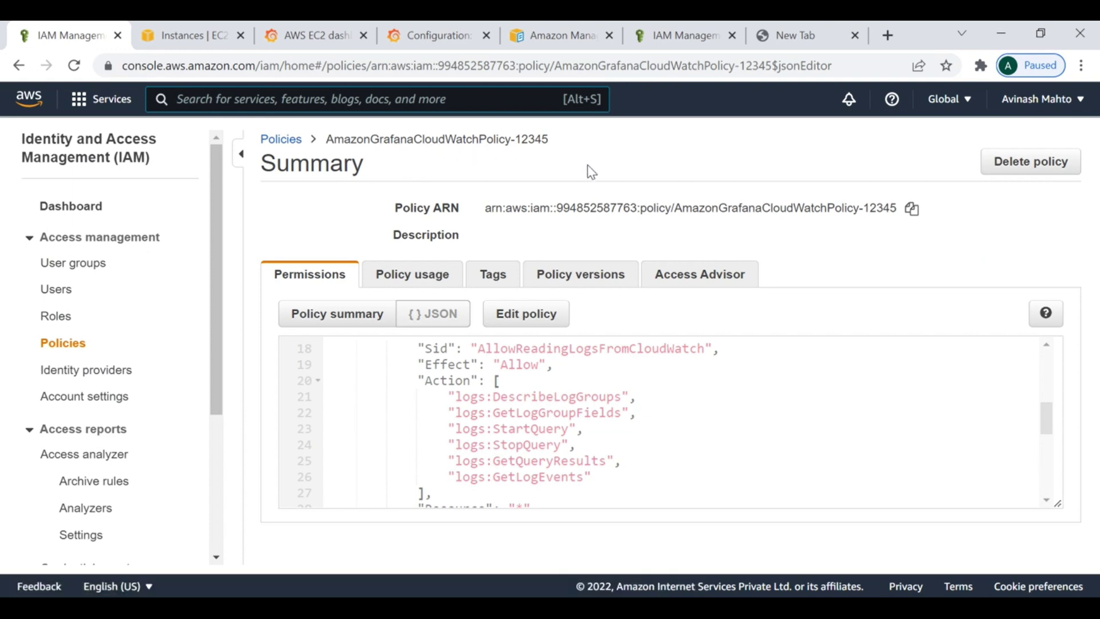
pyautogui.scroll(-5, 627, 424)
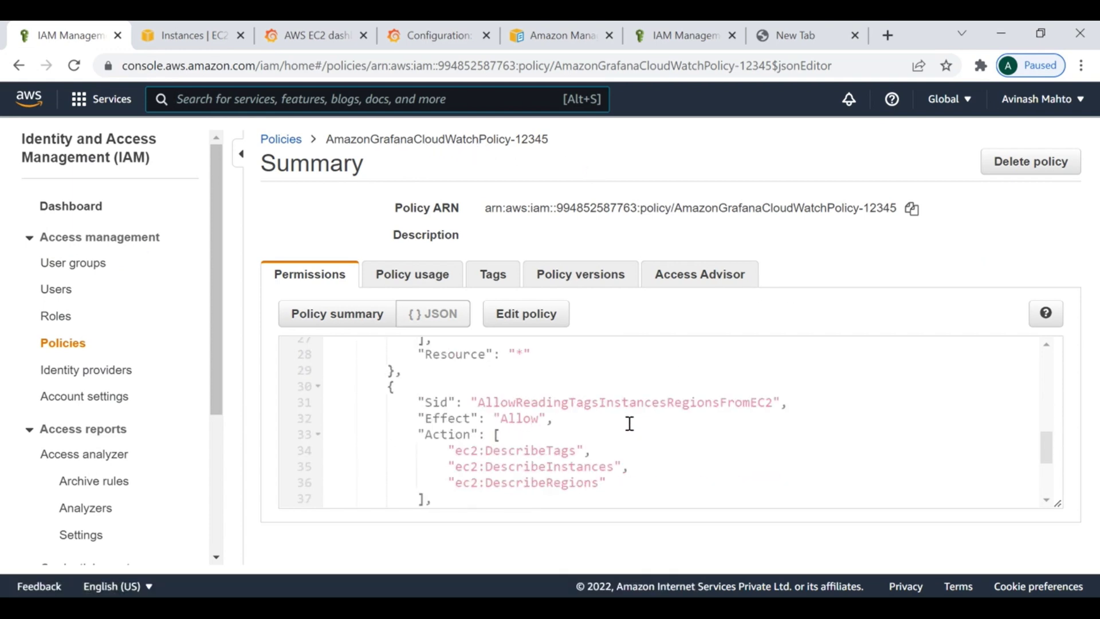
pyautogui.scroll(10, 597, 436)
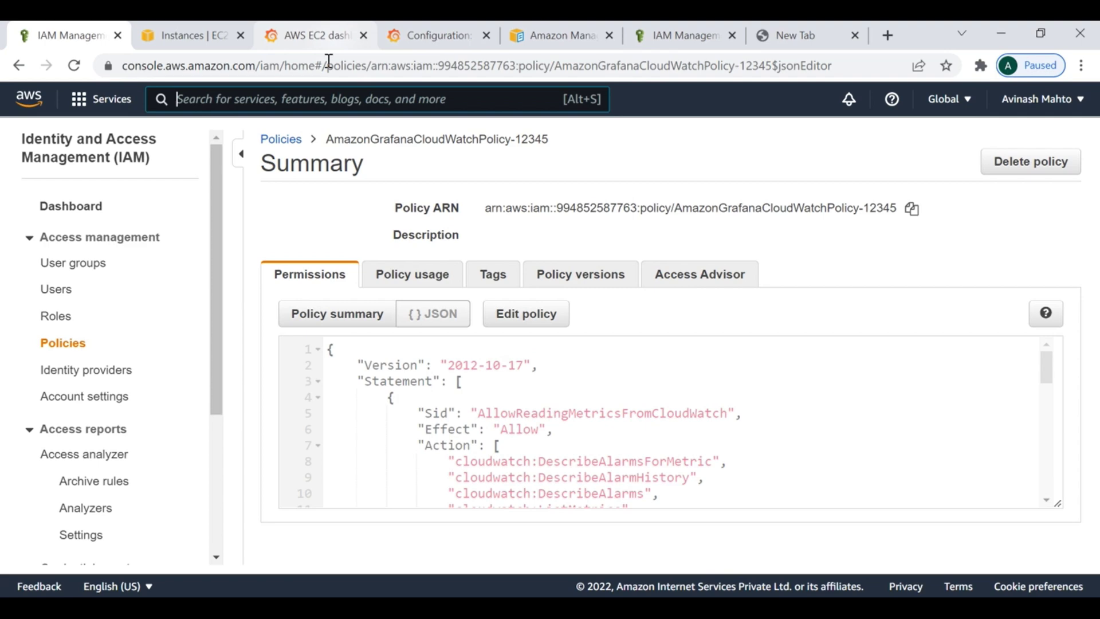
# Step: Copy the grafana user's access key ID into the Notepad notes, replacing the old text
pyautogui.click(552, 43)
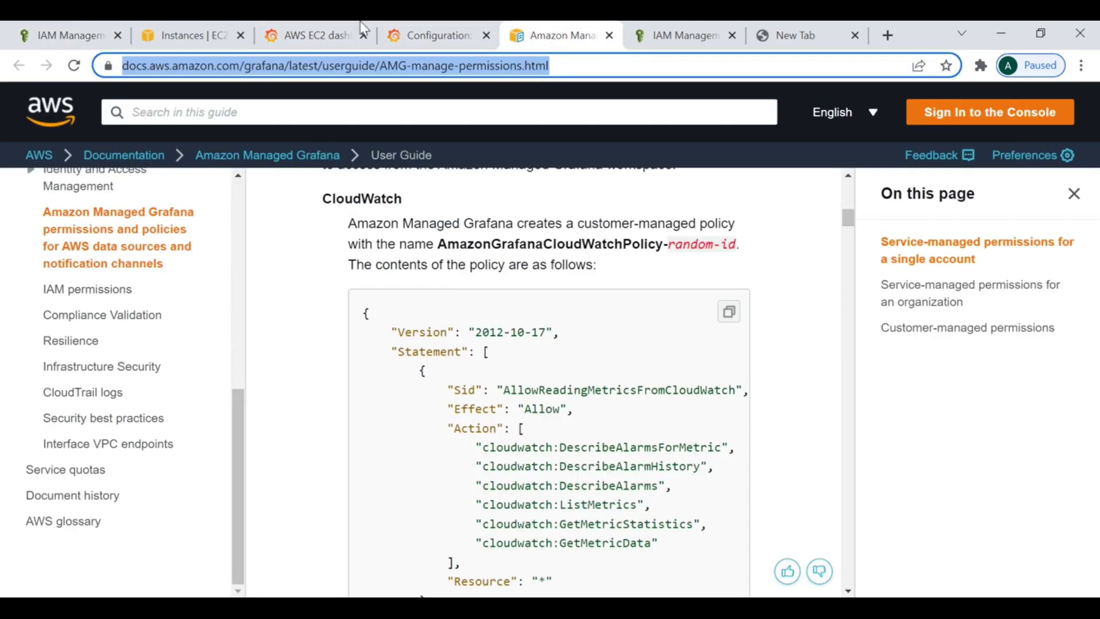
pyautogui.click(172, 35)
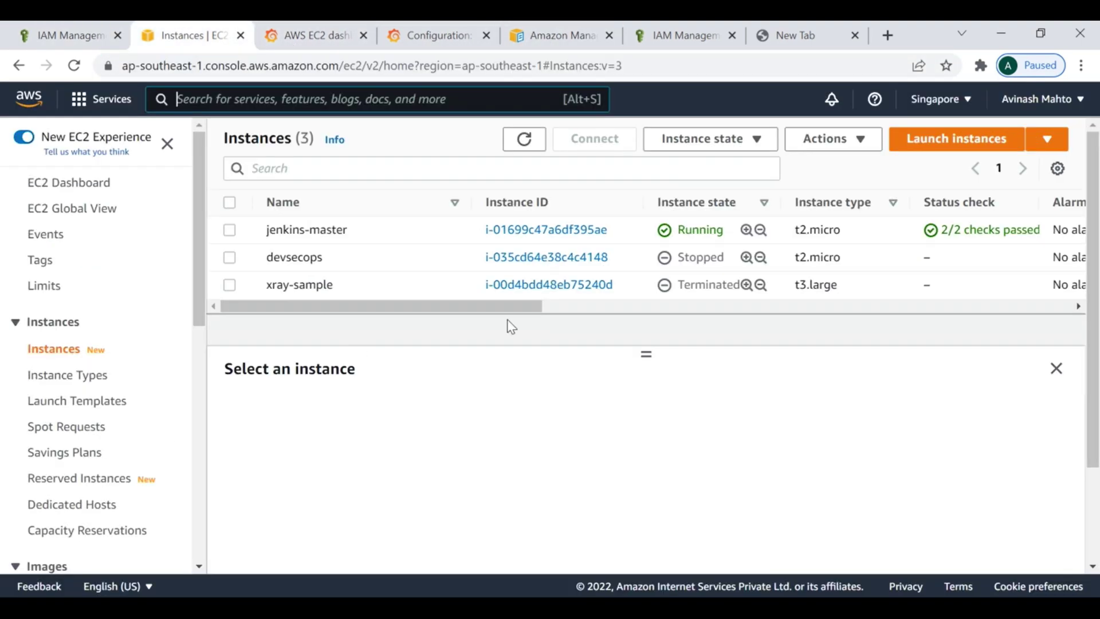
pyautogui.click(701, 32)
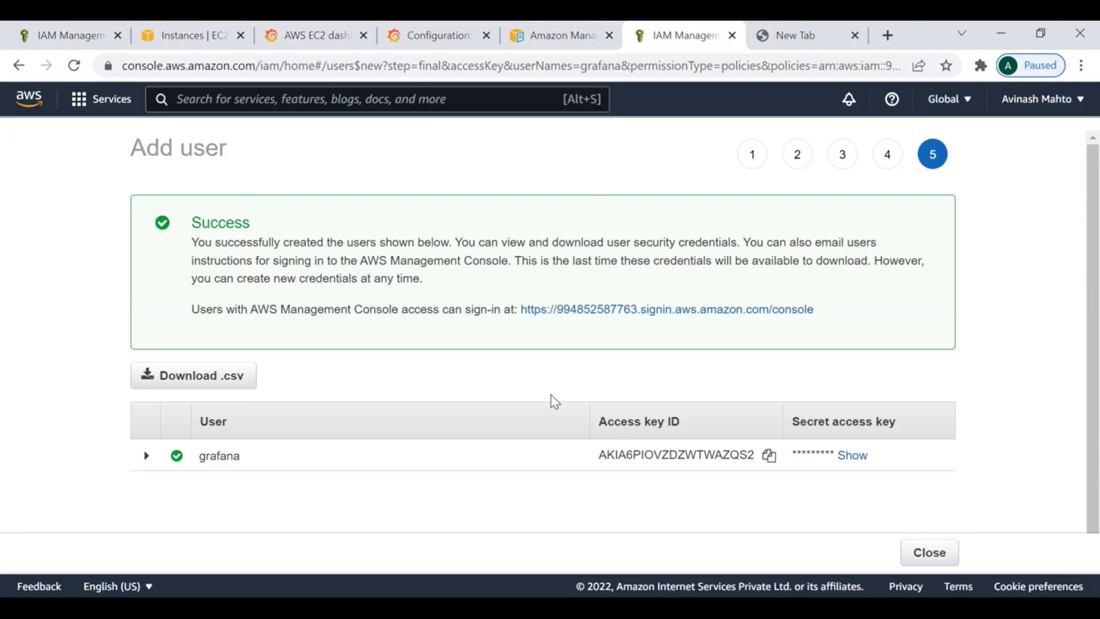
pyautogui.click(768, 457)
pyautogui.moveTo(739, 607)
pyautogui.click(855, 526)
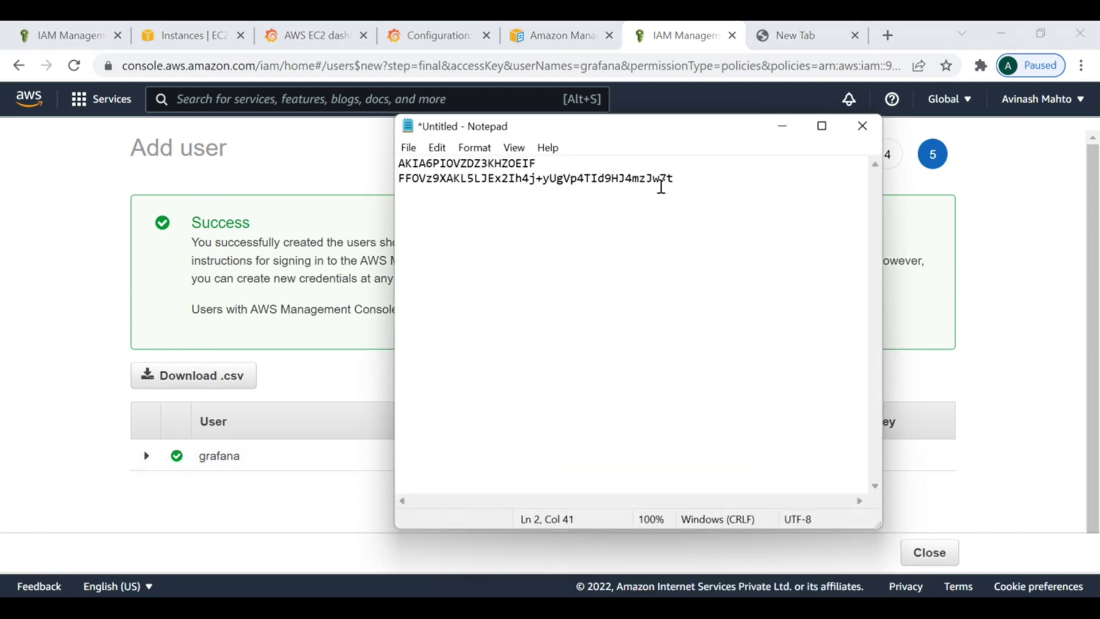
pyautogui.moveTo(699, 177); pyautogui.dragTo(287, 160)
pyautogui.hotkey('ctrl', 'v')
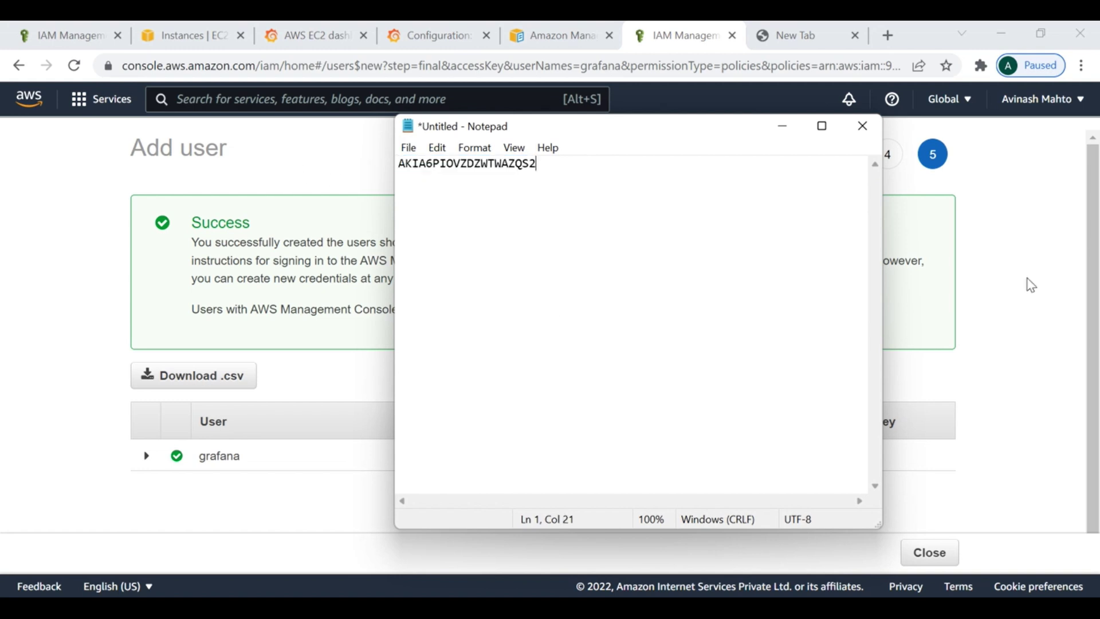
pyautogui.click(782, 126)
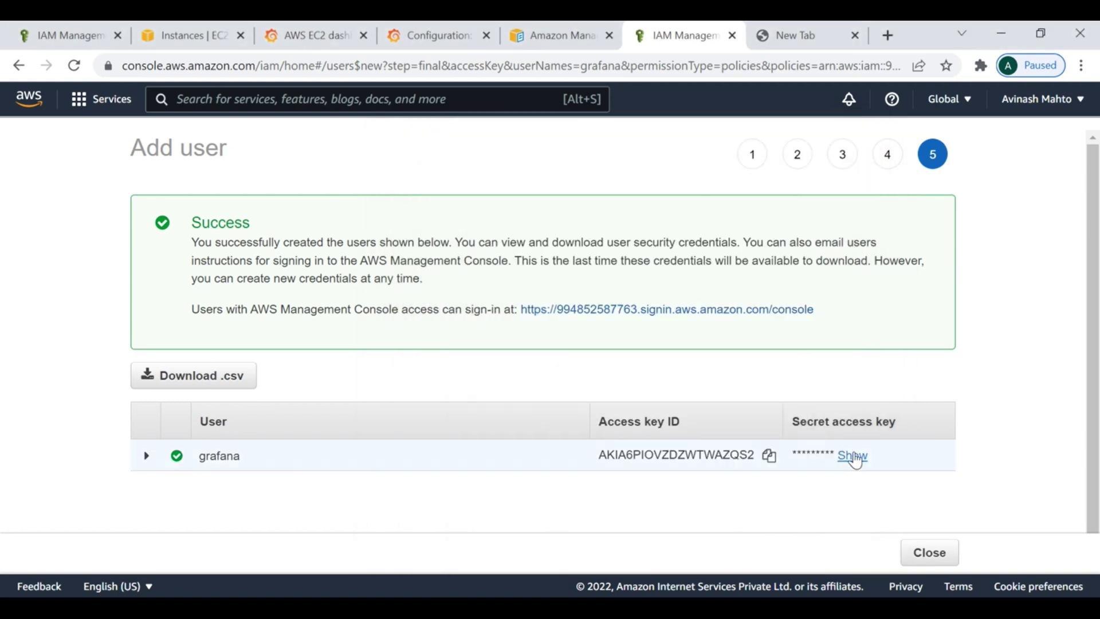
# Step: Reveal the secret access key and paste it on a new line in the notes
pyautogui.click(848, 454)
pyautogui.doubleClick(870, 463)
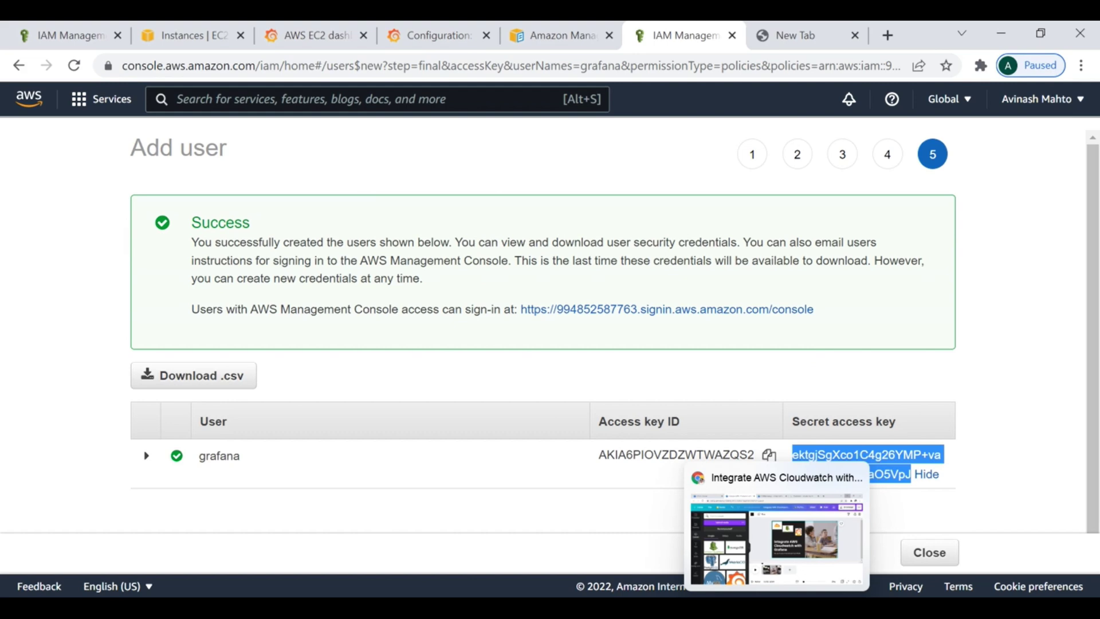
pyautogui.moveTo(739, 607)
pyautogui.click(820, 539)
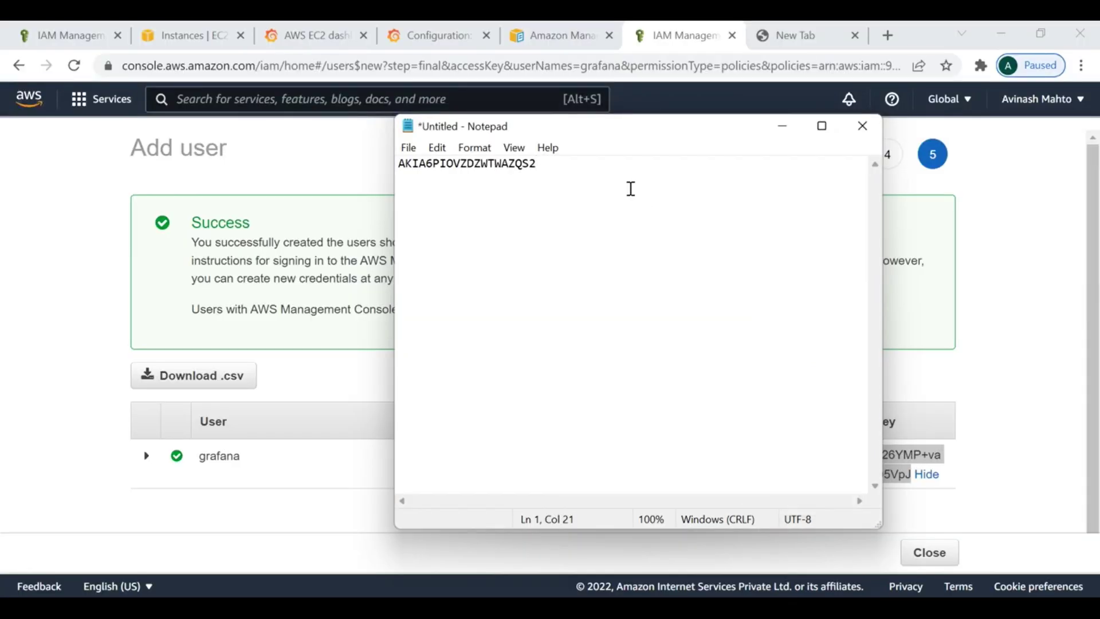
pyautogui.press('Return')
pyautogui.hotkey('ctrl', 'v')
pyautogui.click(781, 126)
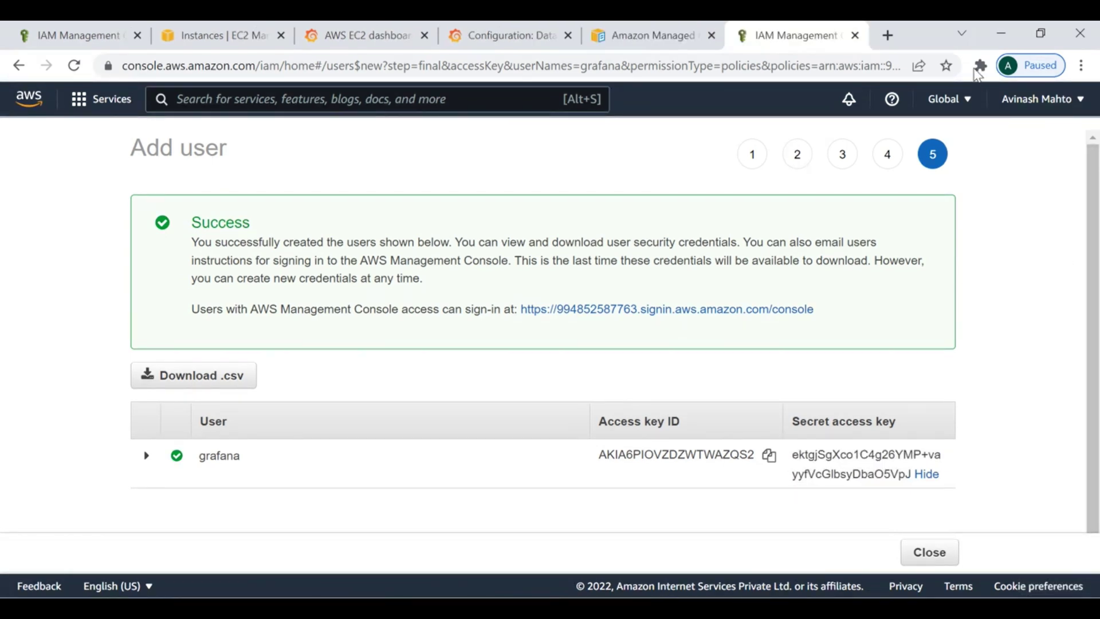
# Step: Open Grafana at the 192 address in a new tab and go to Data sources
pyautogui.click(887, 34)
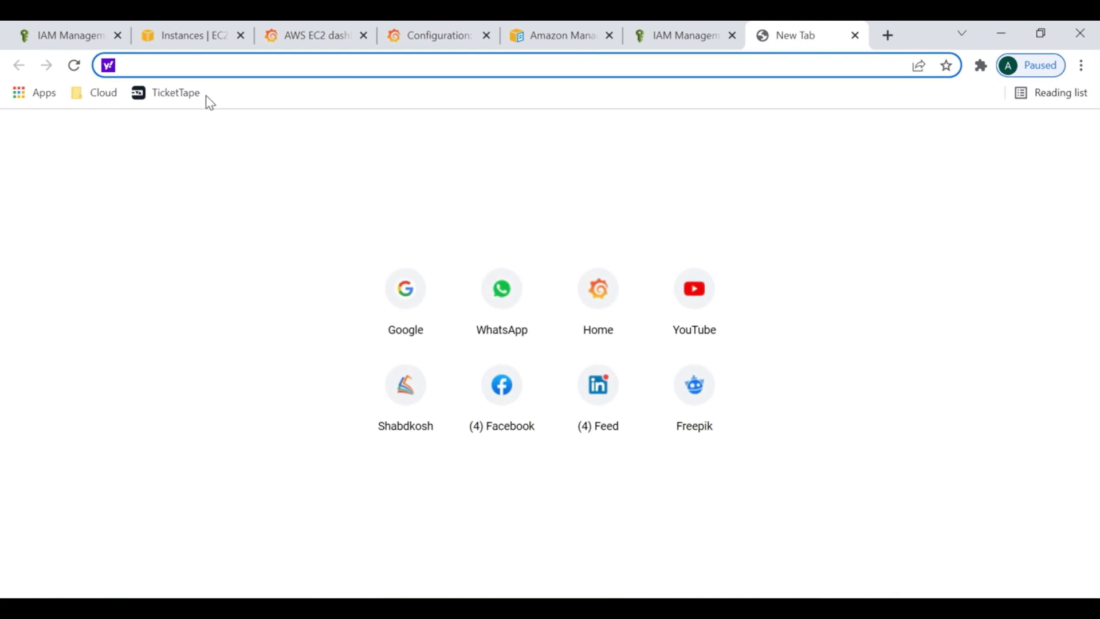
pyautogui.write('192.168.56.109:3000')
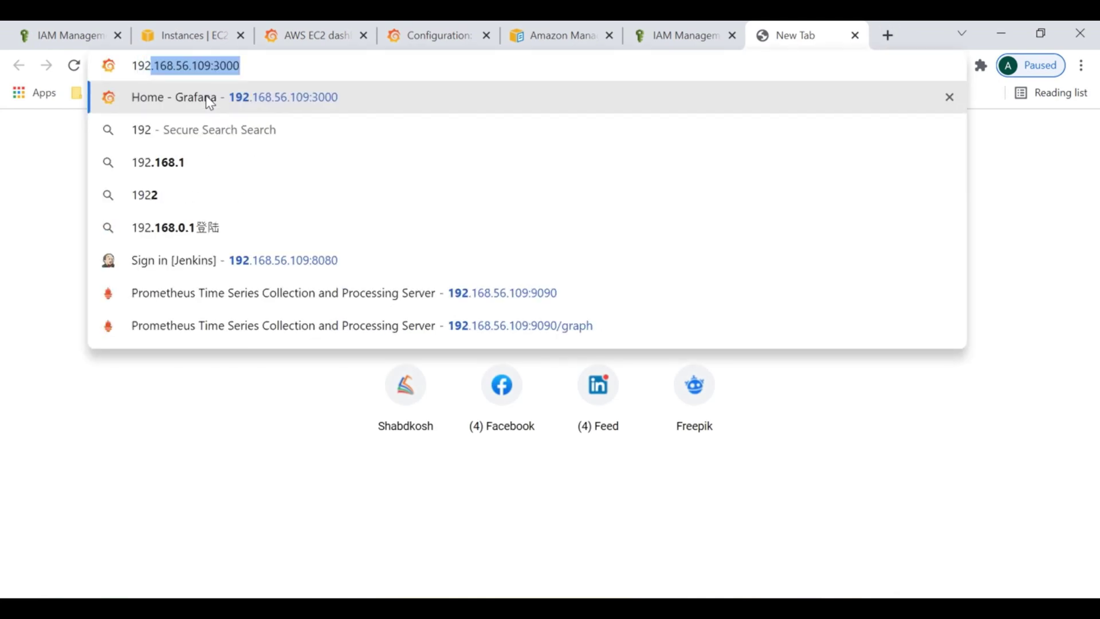
pyautogui.click(282, 96)
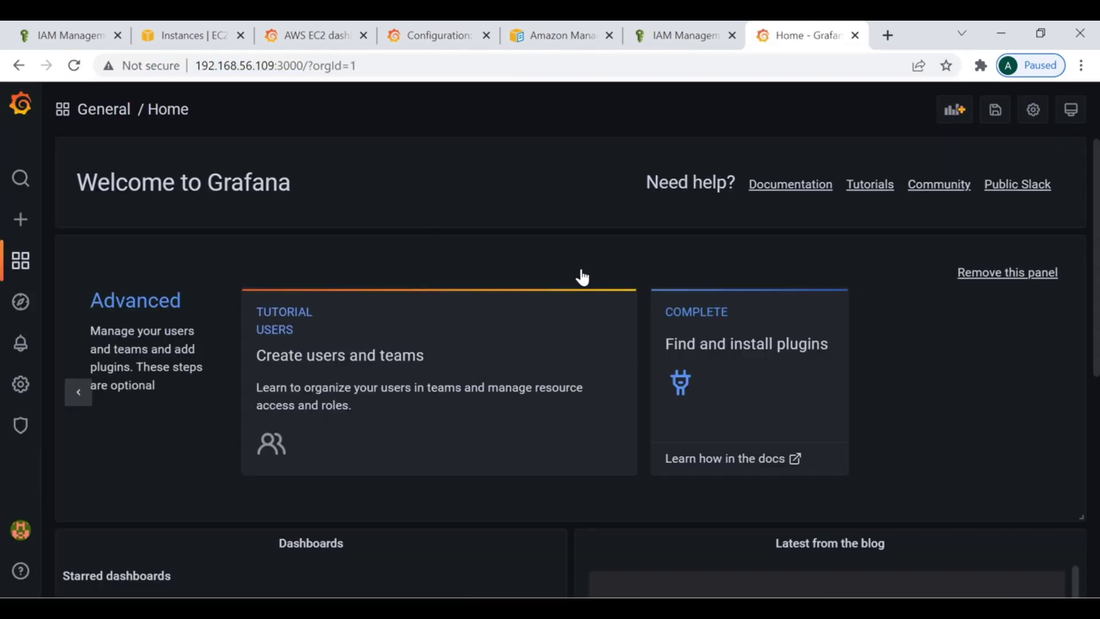
pyautogui.moveTo(20, 384)
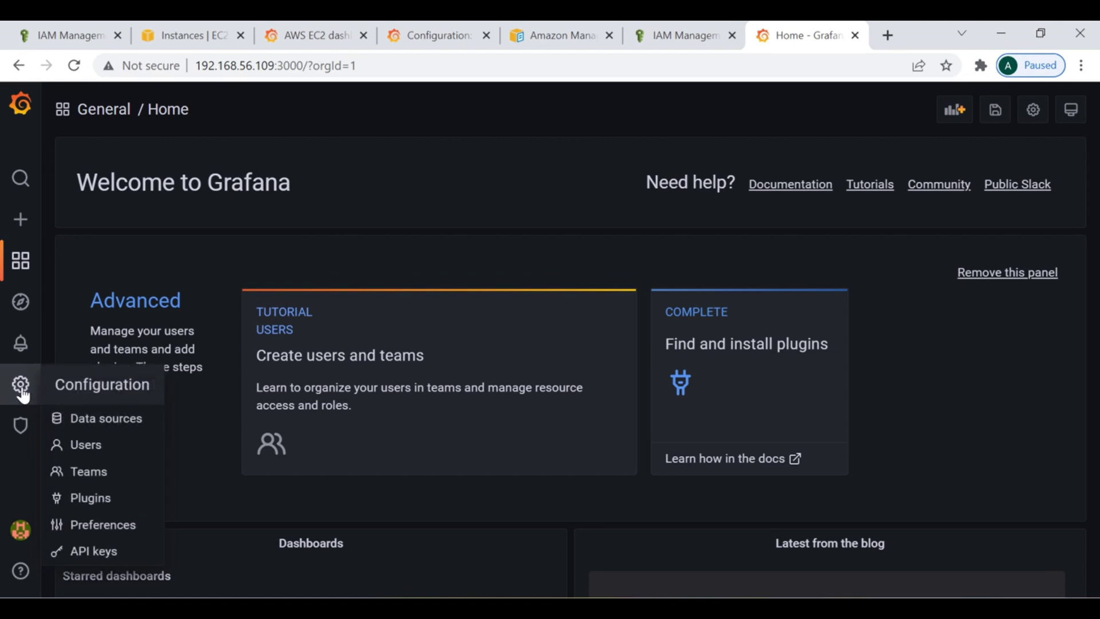
pyautogui.click(113, 426)
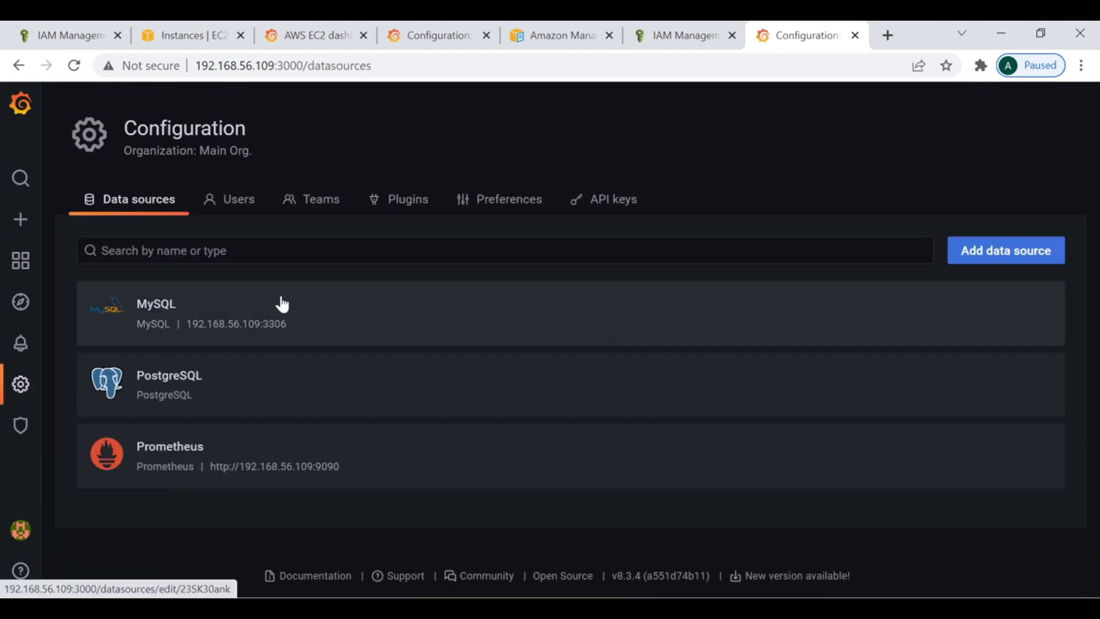
# Step: Add a CloudWatch data source, found by filtering the types for 'clo'
pyautogui.click(1001, 252)
pyautogui.scroll(-3, 630, 363)
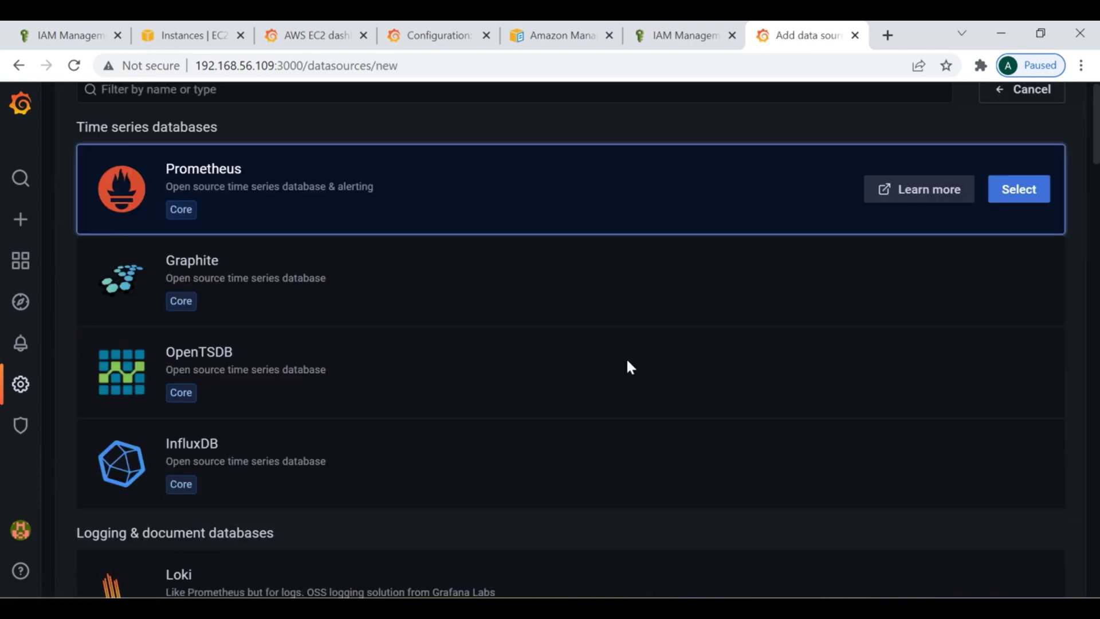
pyautogui.scroll(3, 655, 361)
pyautogui.click(242, 206)
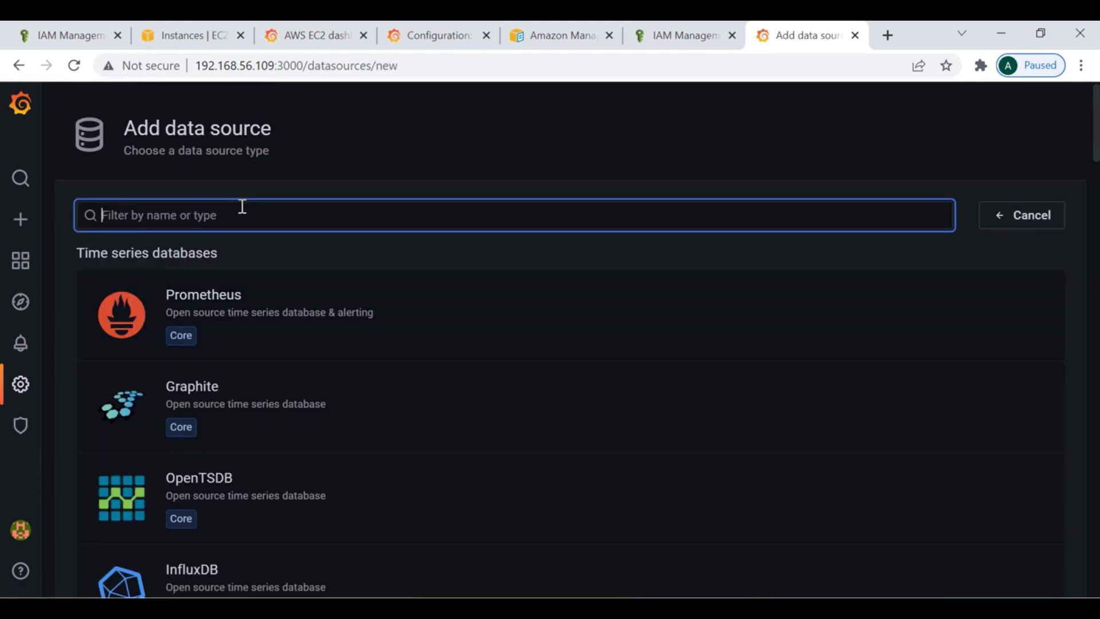
pyautogui.write('cloud')
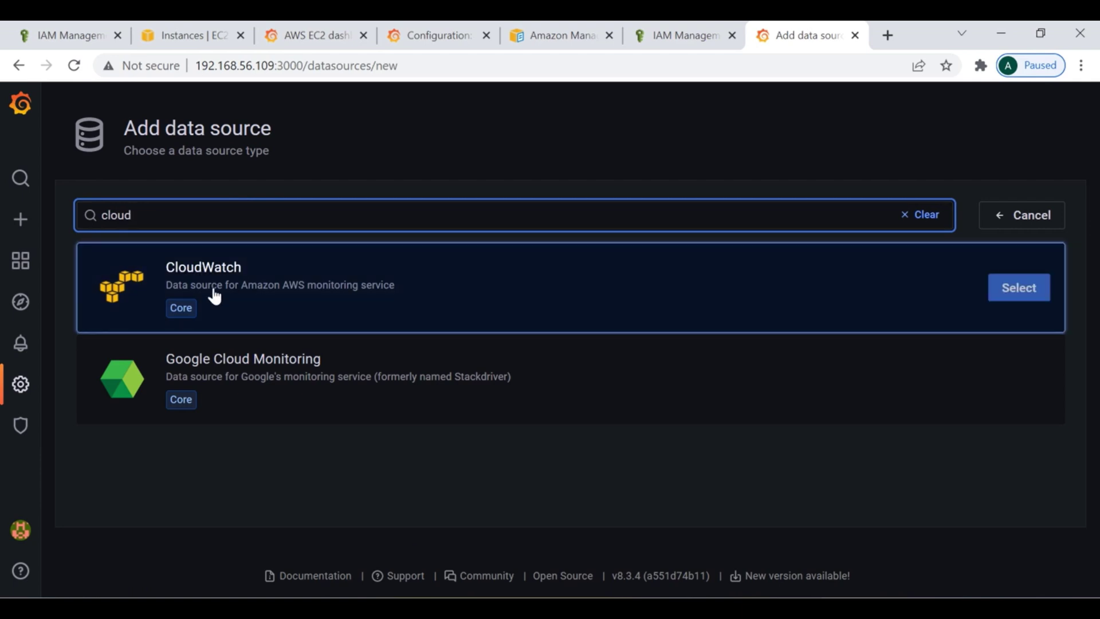
pyautogui.click(241, 285)
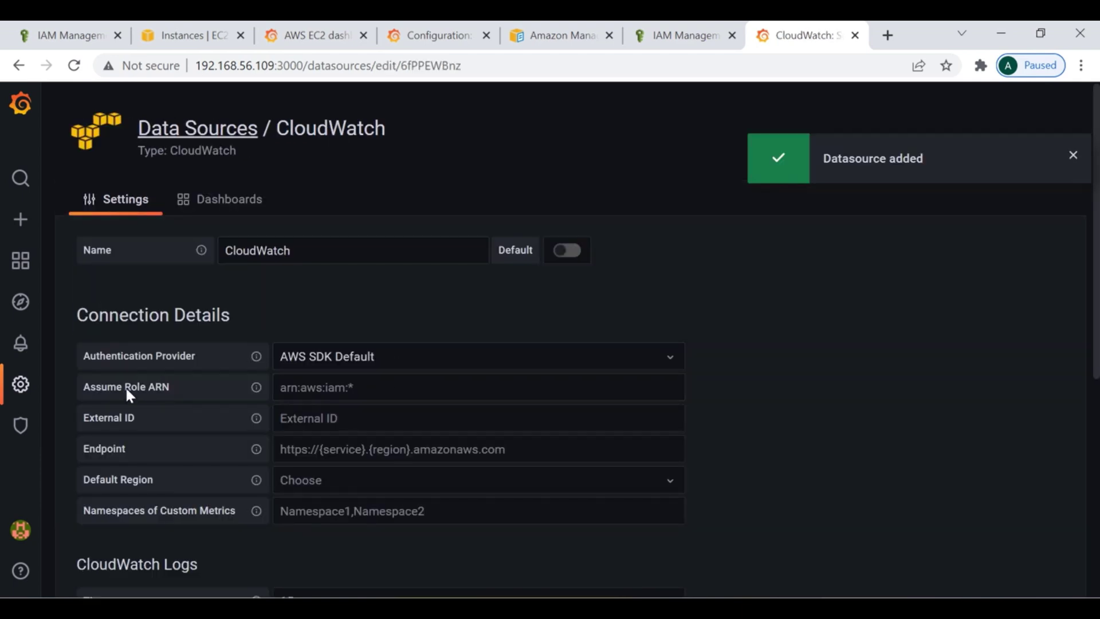
# Step: Inspect the CloudWatch settings' X-ray trace link option and notice
pyautogui.scroll(-5, 252, 359)
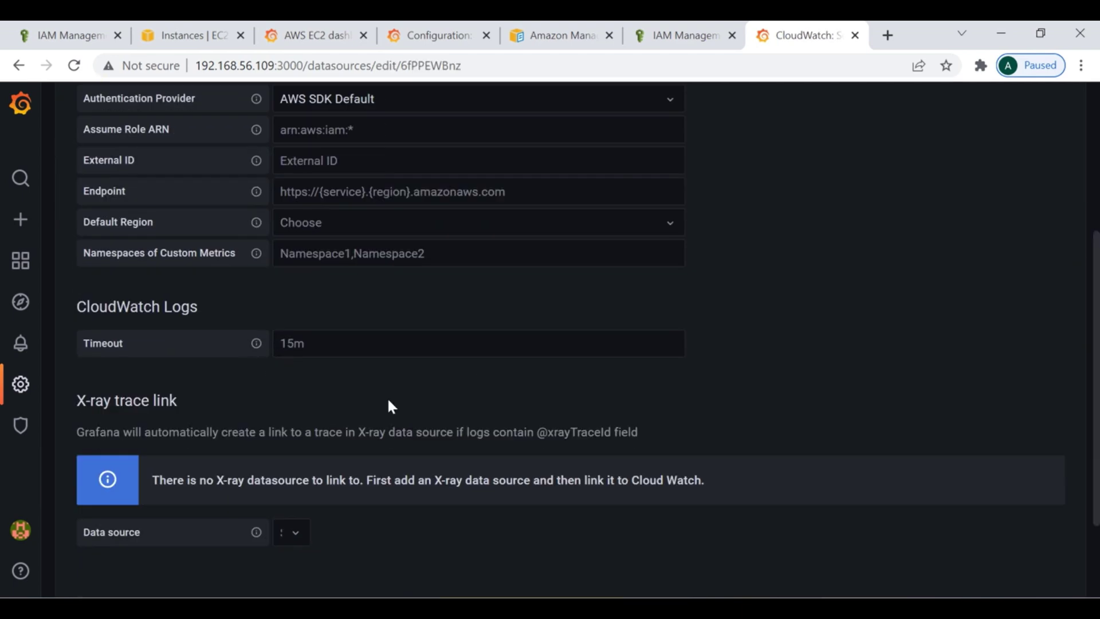
pyautogui.scroll(-2, 260, 469)
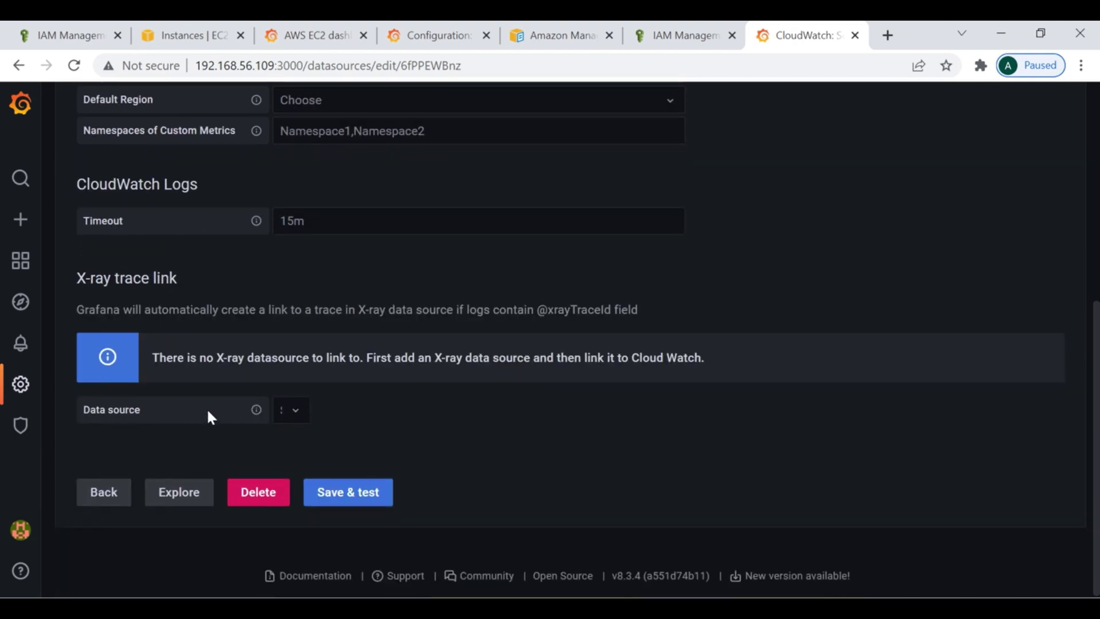
pyautogui.click(295, 410)
pyautogui.click(163, 359)
pyautogui.moveTo(217, 359); pyautogui.dragTo(245, 359)
pyautogui.scroll(6, 363, 284)
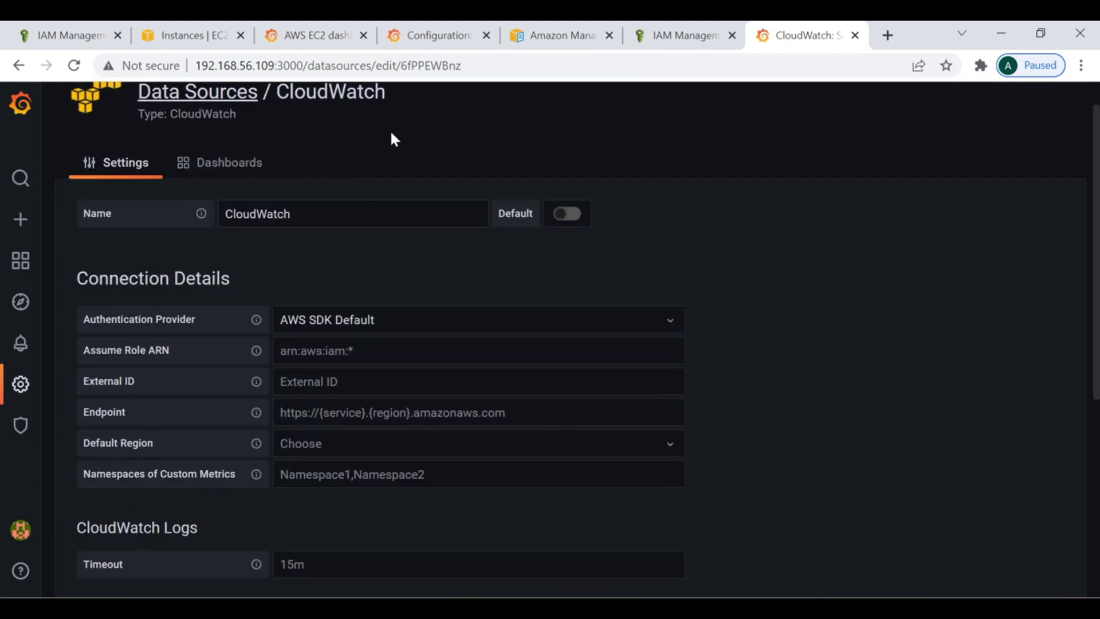
pyautogui.scroll(-5, 393, 355)
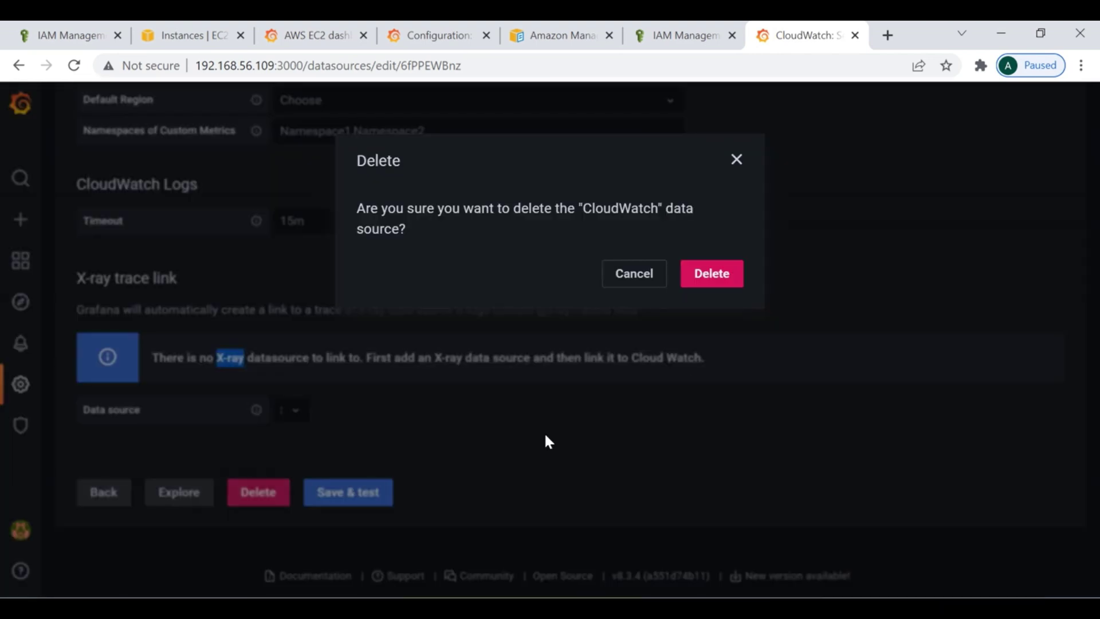
# Step: Confirm deleting the CloudWatch data source, then filter new data source types by 'x'
pyautogui.click(710, 274)
pyautogui.moveTo(19, 392)
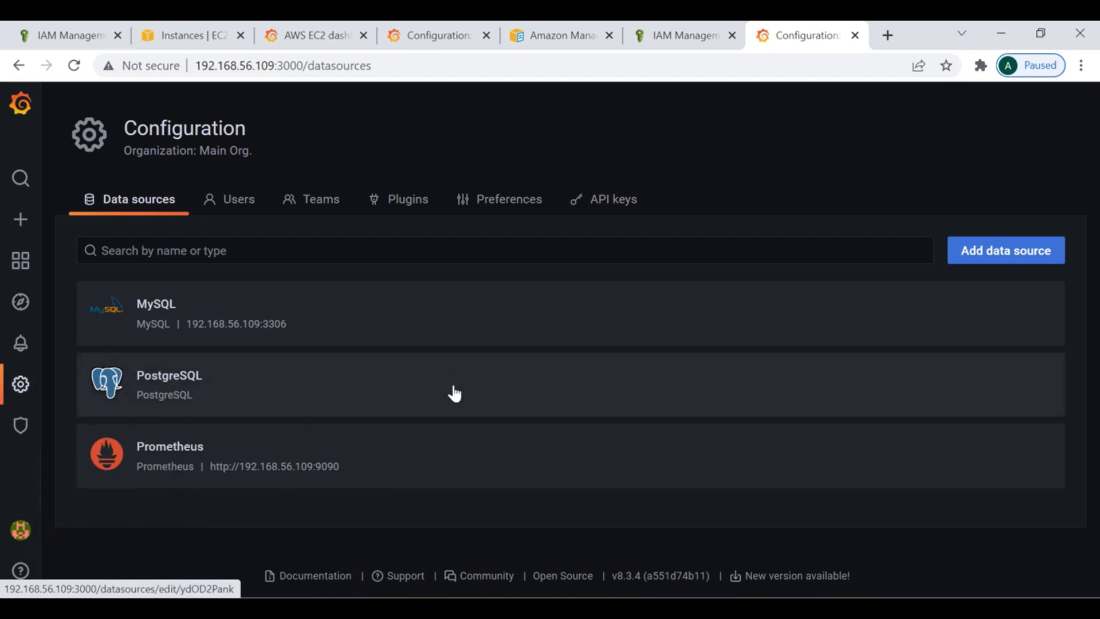
pyautogui.click(989, 256)
pyautogui.write('cloud')
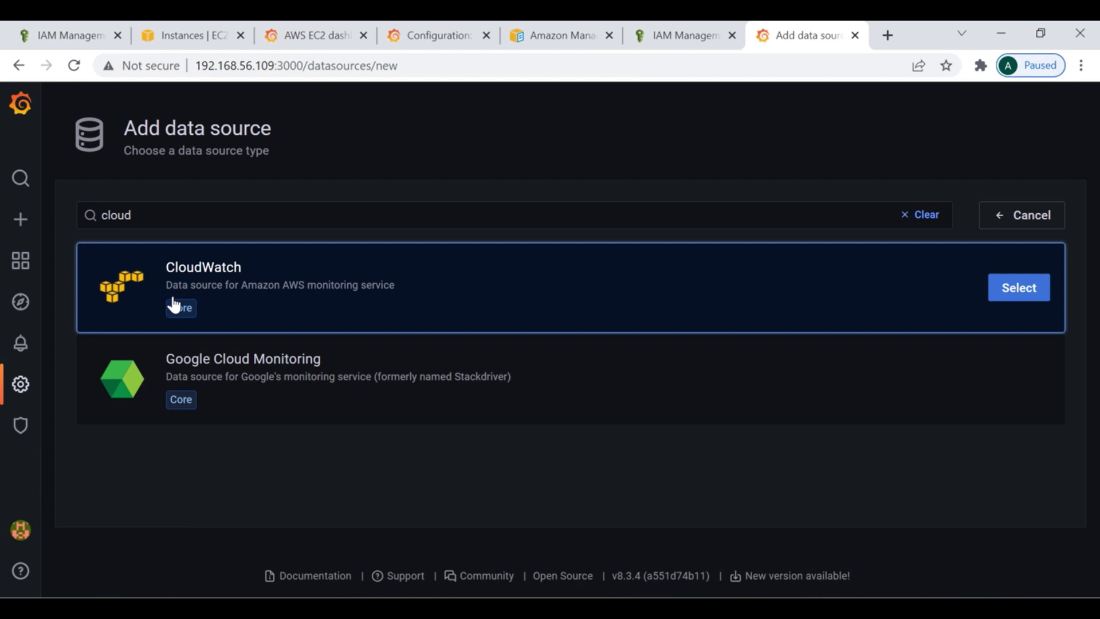
pyautogui.click(197, 214)
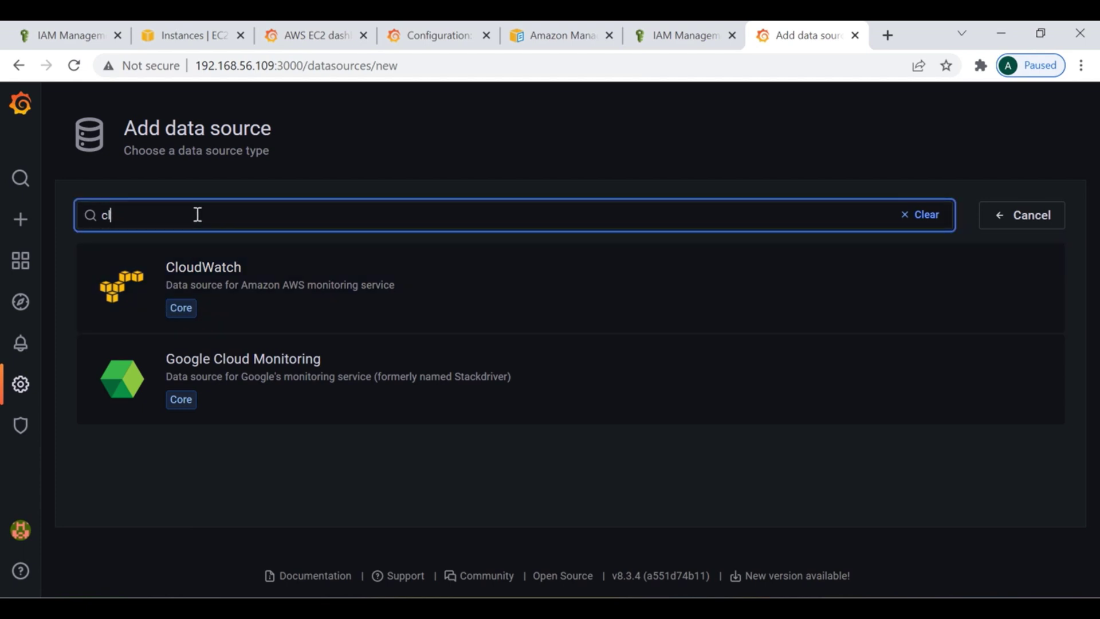
pyautogui.press('BackSpace')
pyautogui.write('x')
pyautogui.moveTo(177, 378)
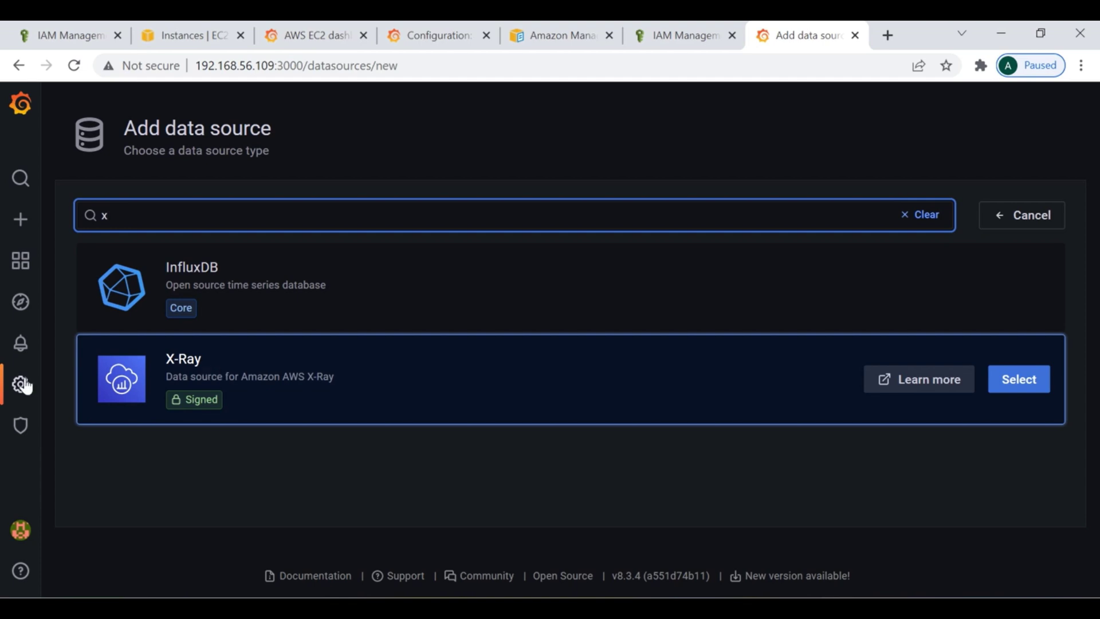
# Step: Search the Plugins page for 'x ray', then return to the Data sources list
pyautogui.click(84, 499)
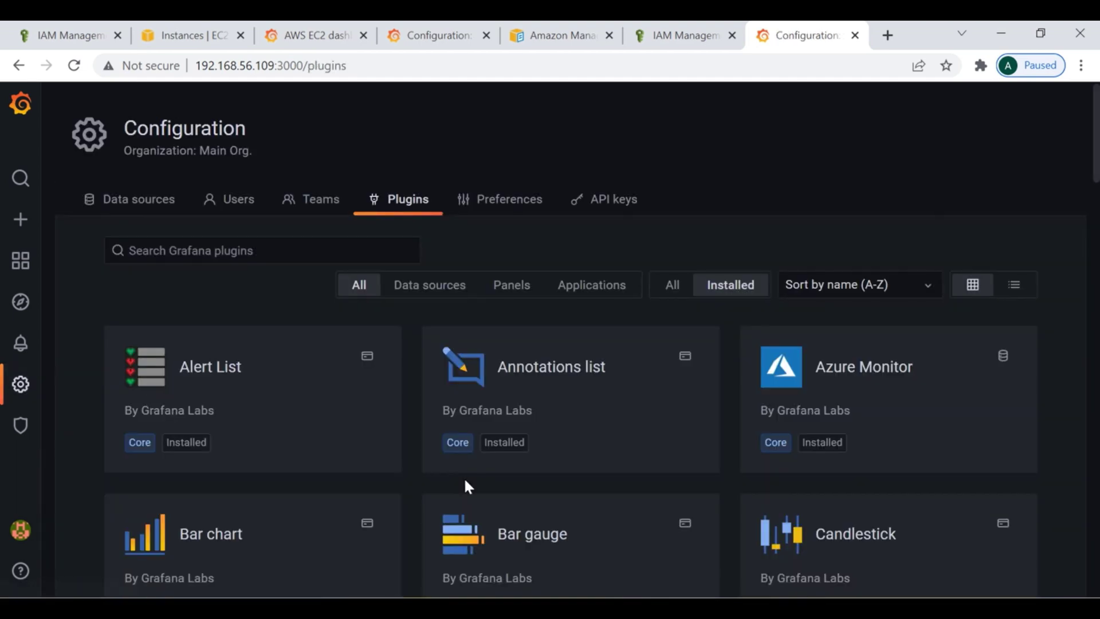
pyautogui.click(284, 253)
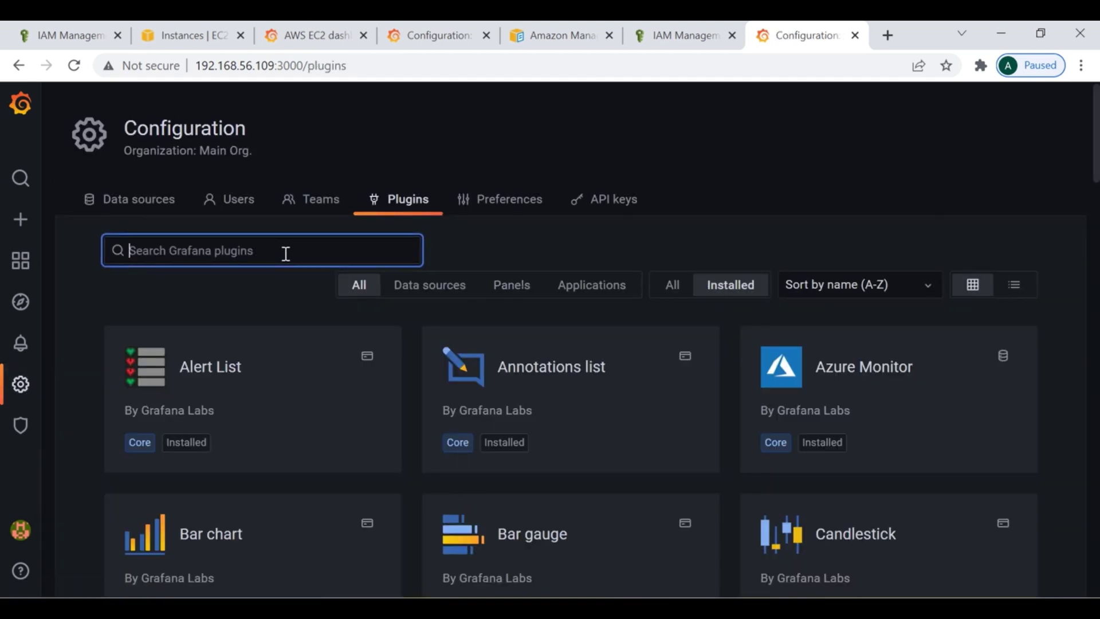
pyautogui.write('c')
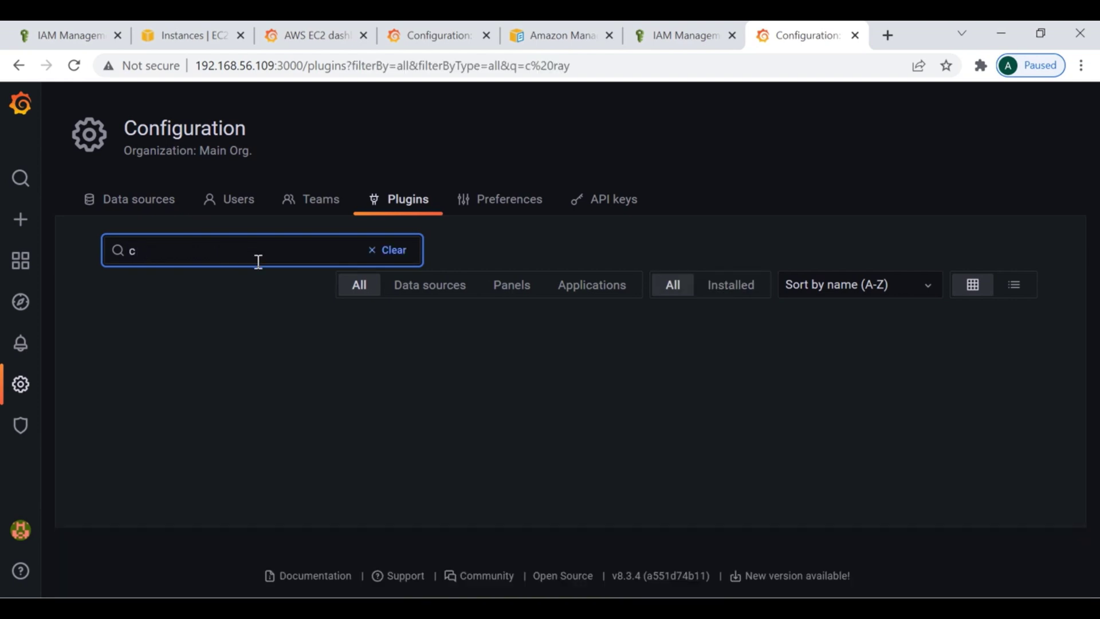
pyautogui.press('BackSpace')
pyautogui.write('x ray')
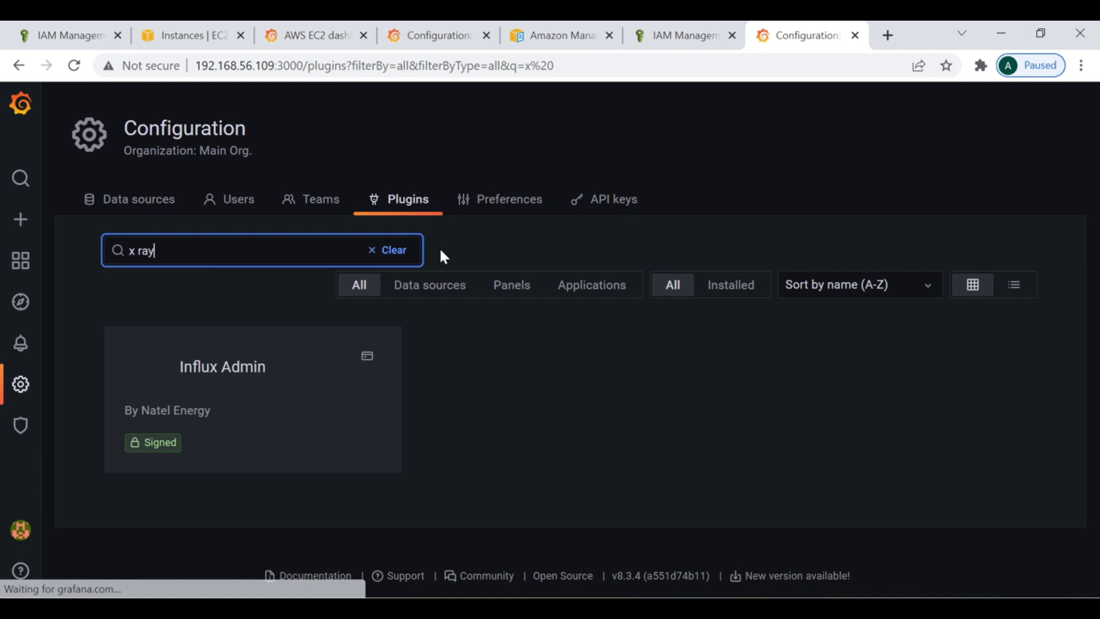
pyautogui.moveTo(22, 392)
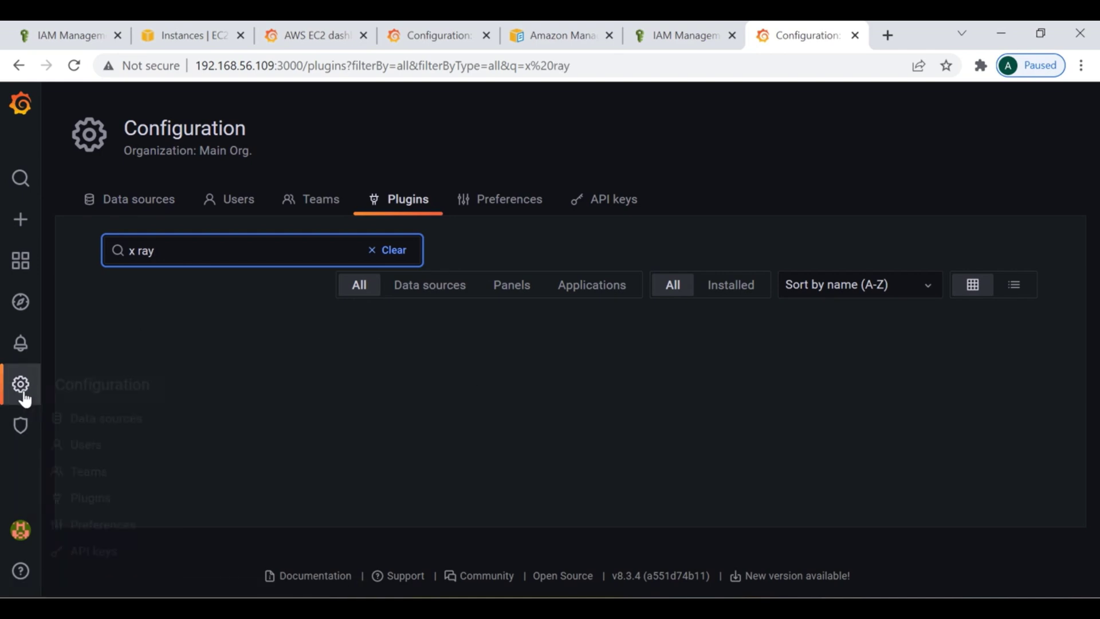
pyautogui.click(116, 427)
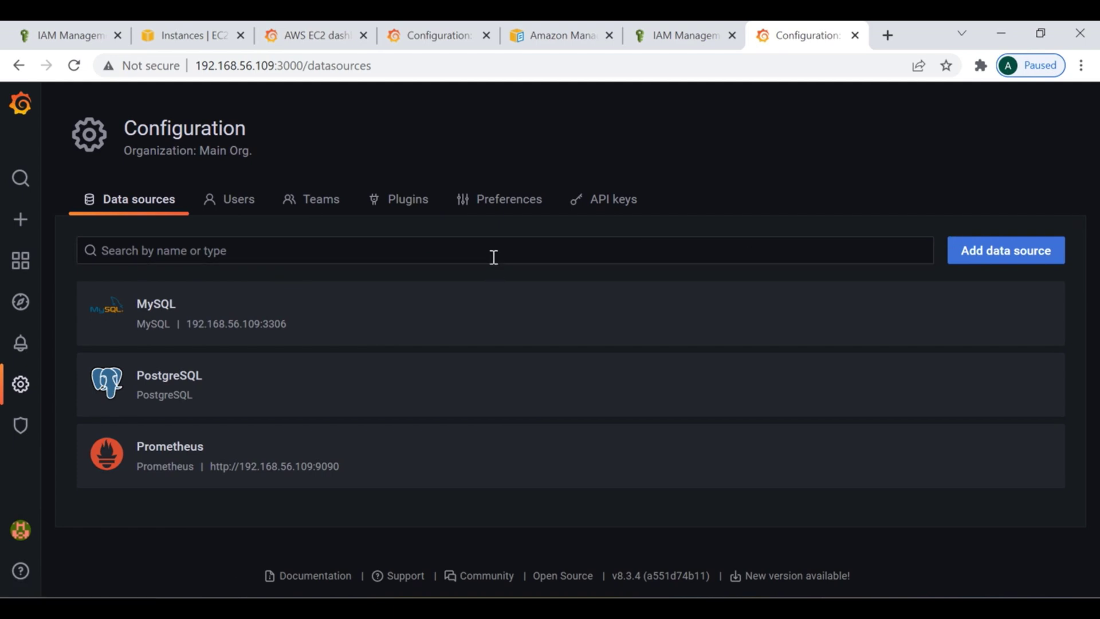
# Step: Add an X-Ray data source using the 'x' filter, then switch to the EC2 instances tab
pyautogui.click(983, 253)
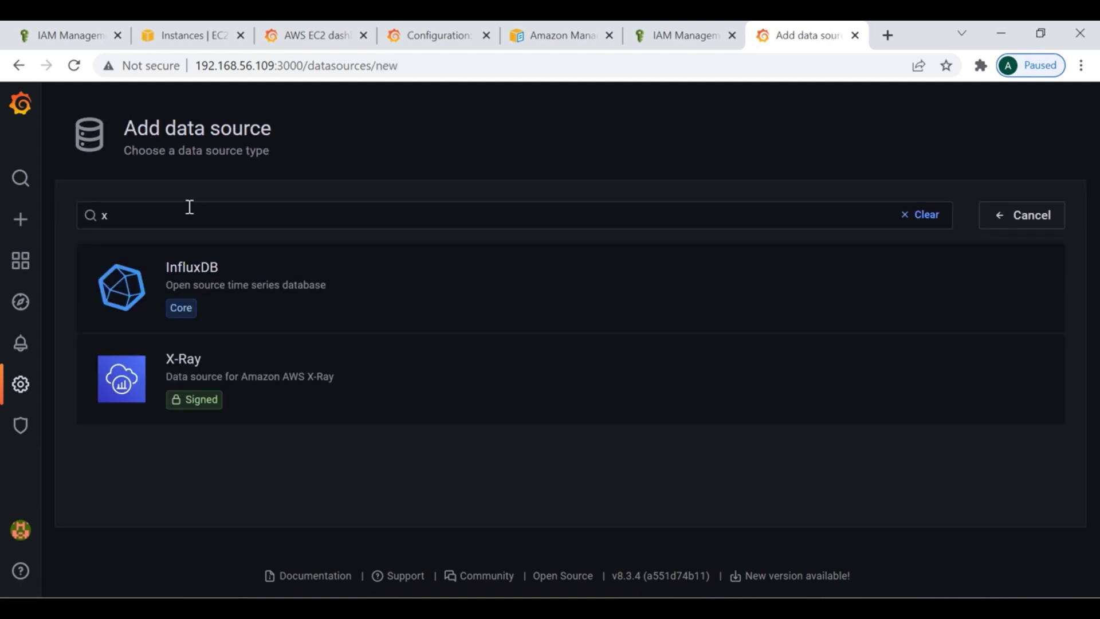
pyautogui.click(165, 220)
pyautogui.write('ray')
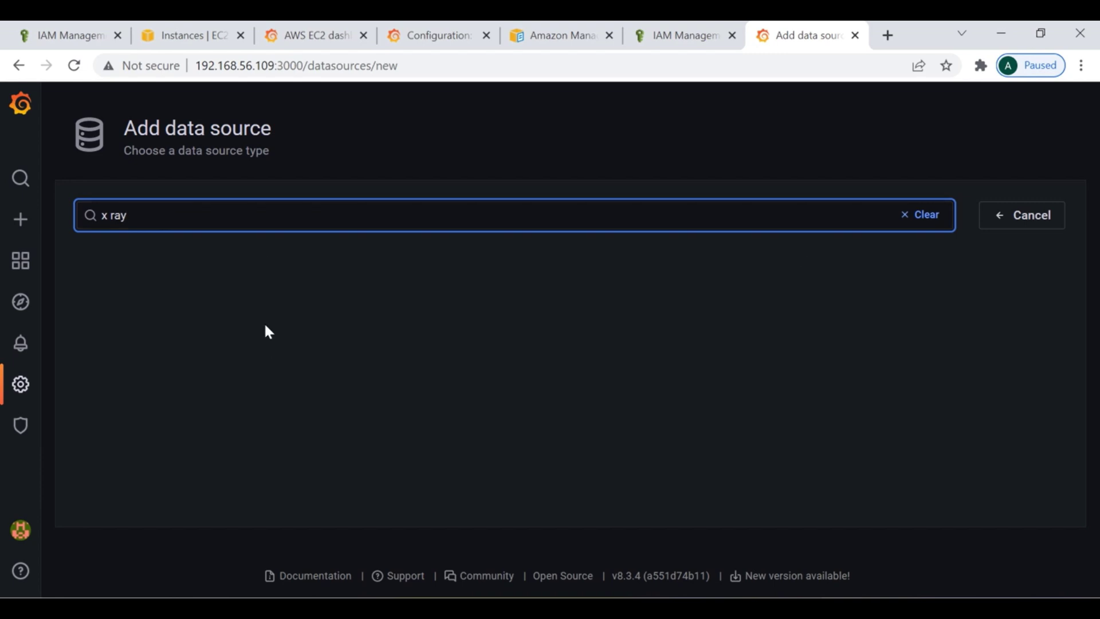
pyautogui.press('BackSpace')
pyautogui.press('BackSpace')
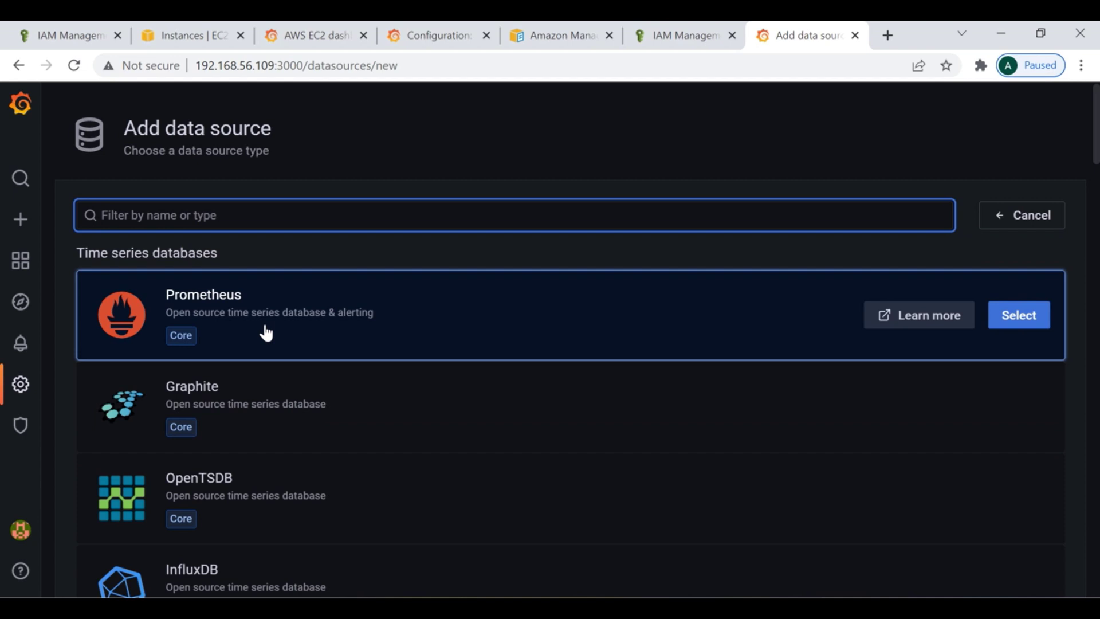
pyautogui.write('x')
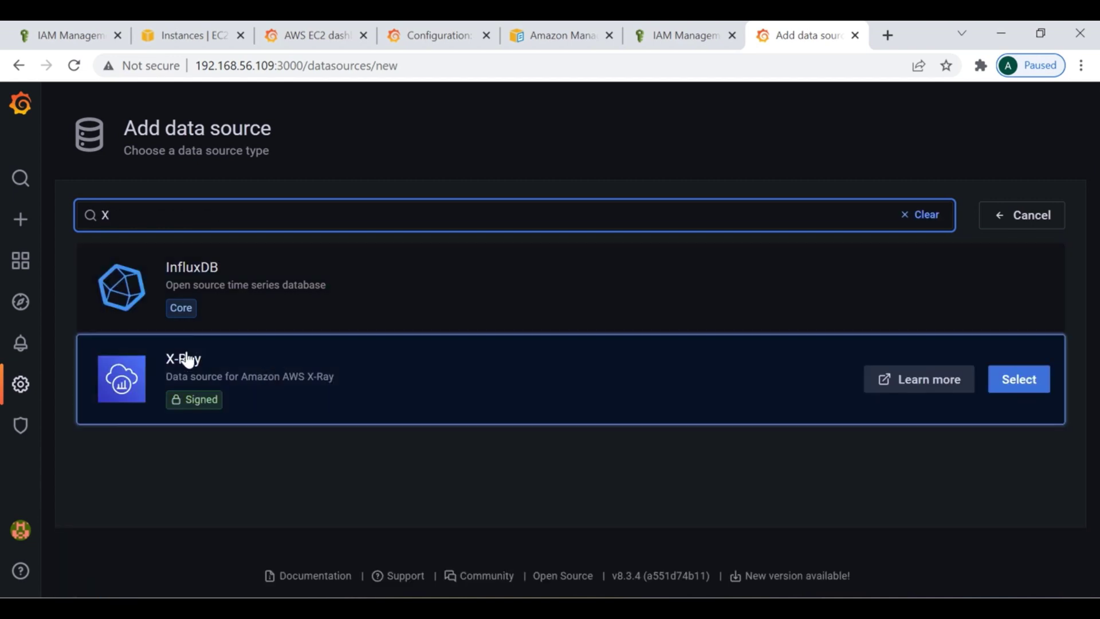
pyautogui.click(1051, 379)
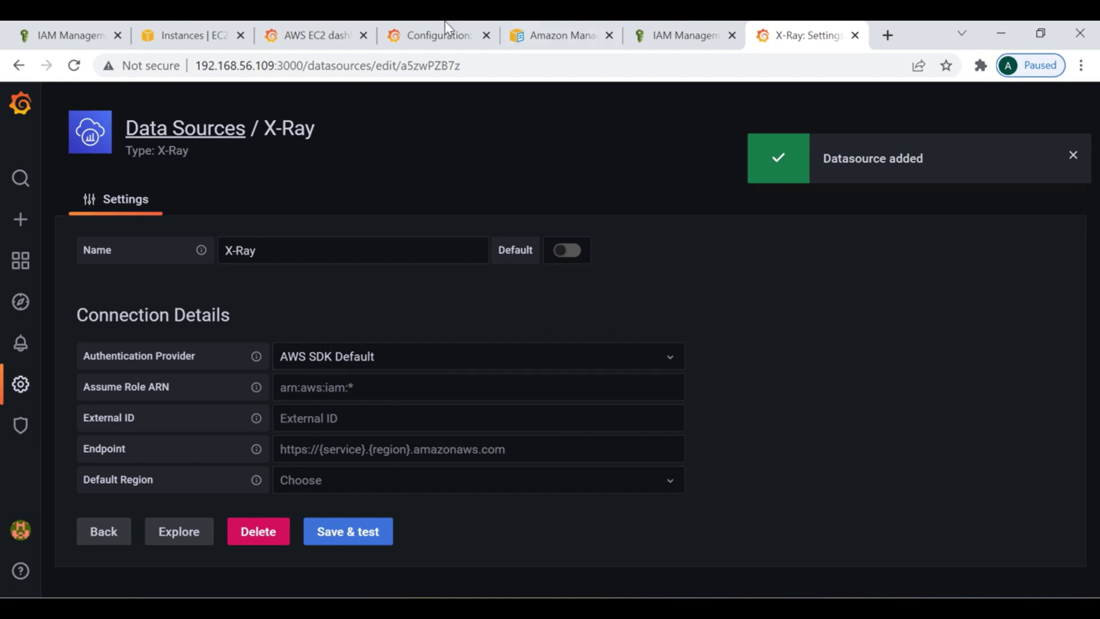
pyautogui.click(184, 36)
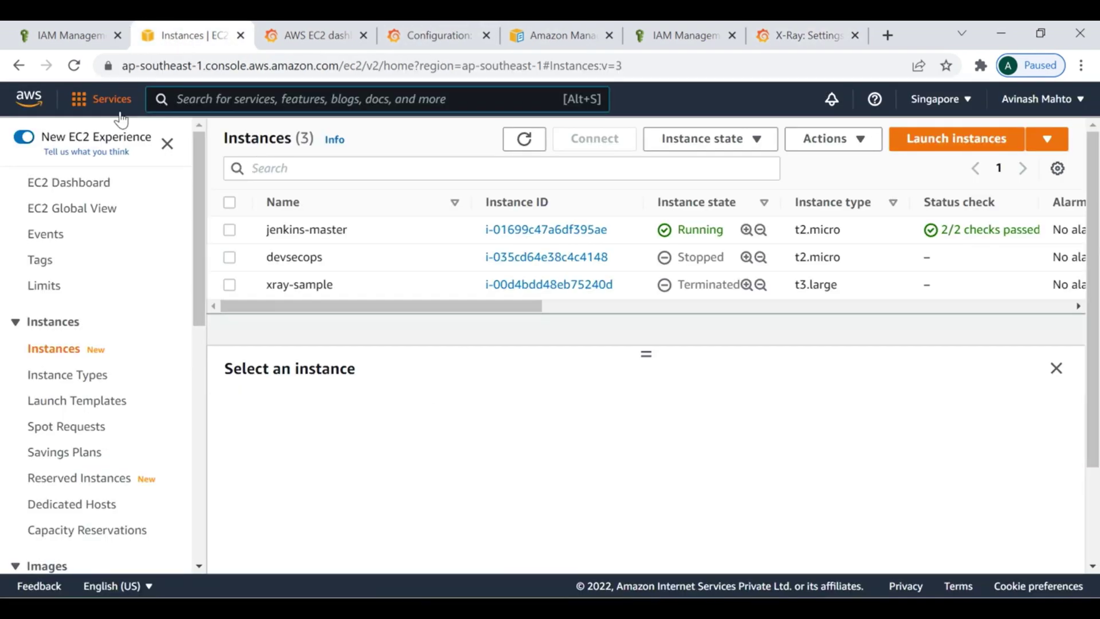
# Step: Close the add-user confirmation and open the grafana user's details from the Users list
pyautogui.click(315, 35)
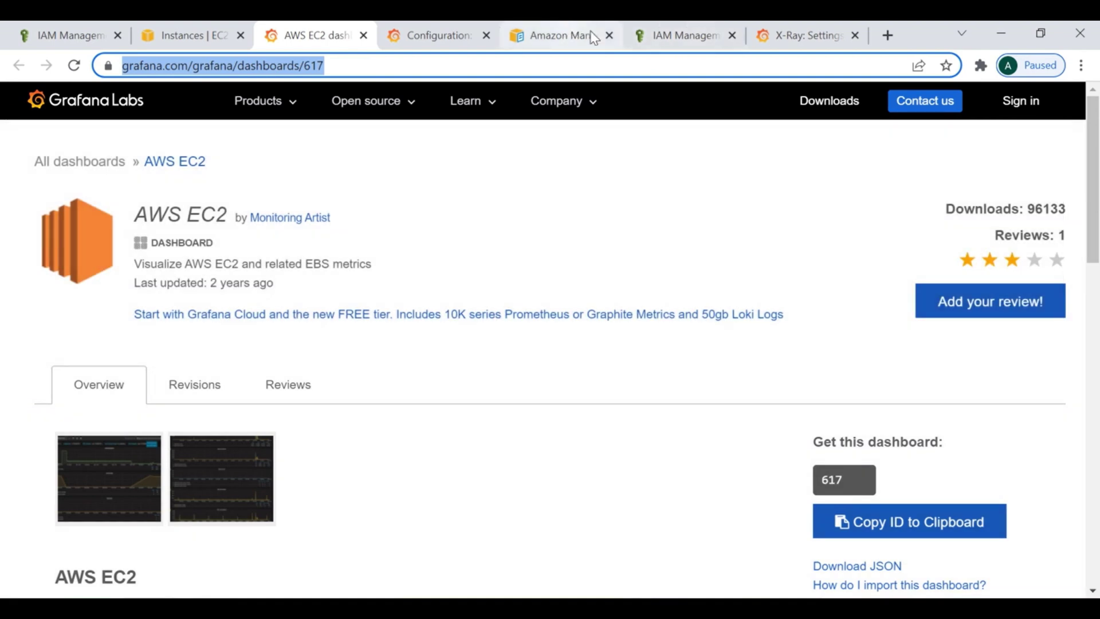
pyautogui.click(644, 38)
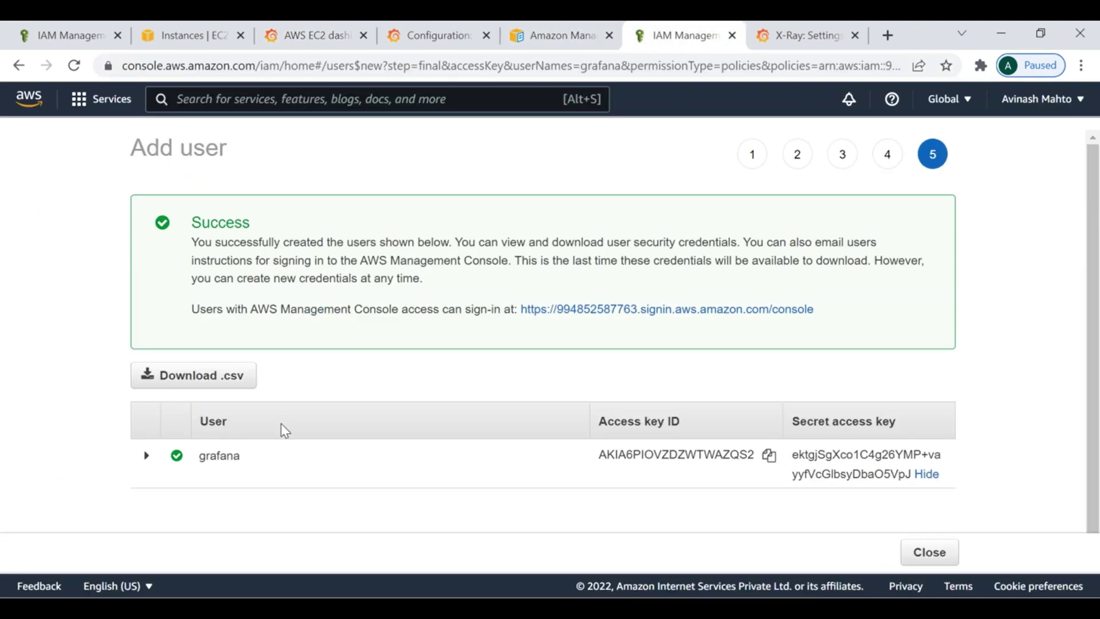
pyautogui.click(927, 551)
pyautogui.click(930, 554)
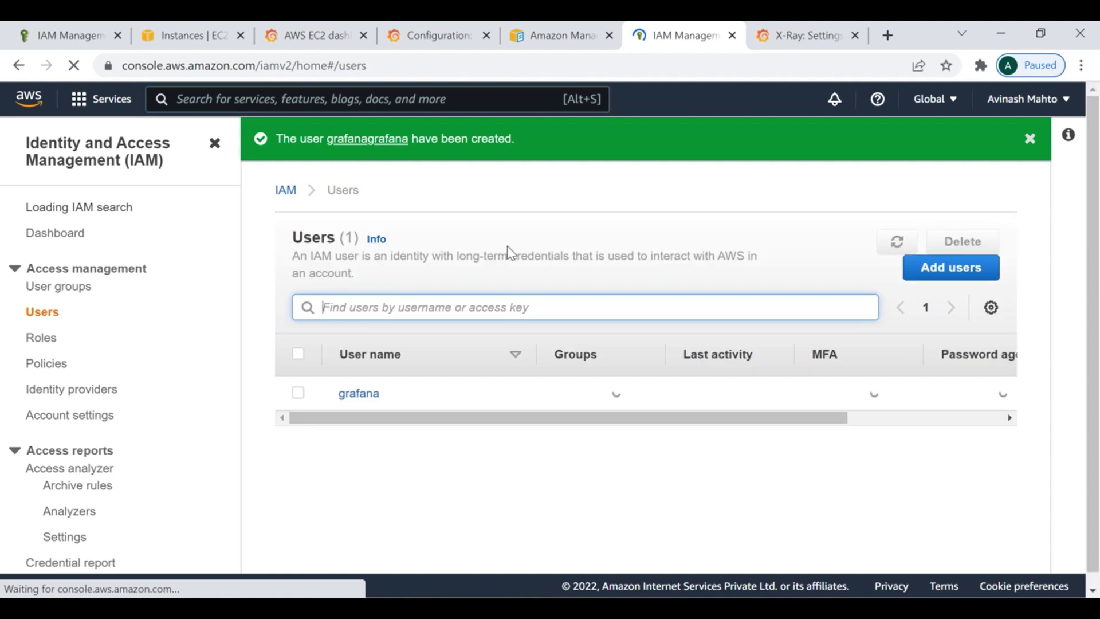
pyautogui.click(298, 393)
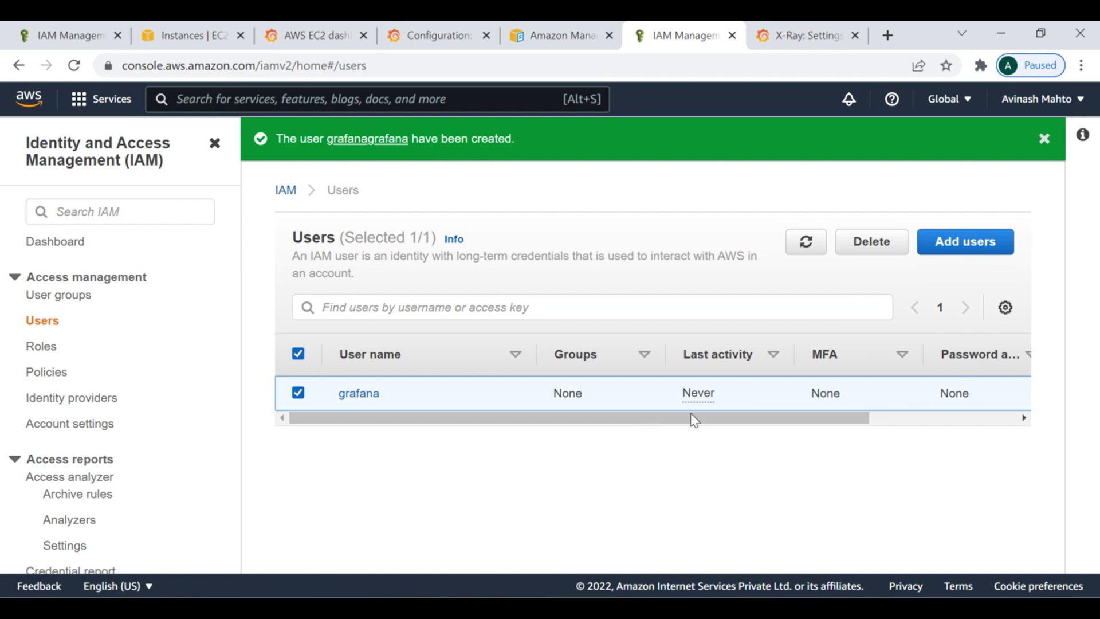
pyautogui.click(1043, 141)
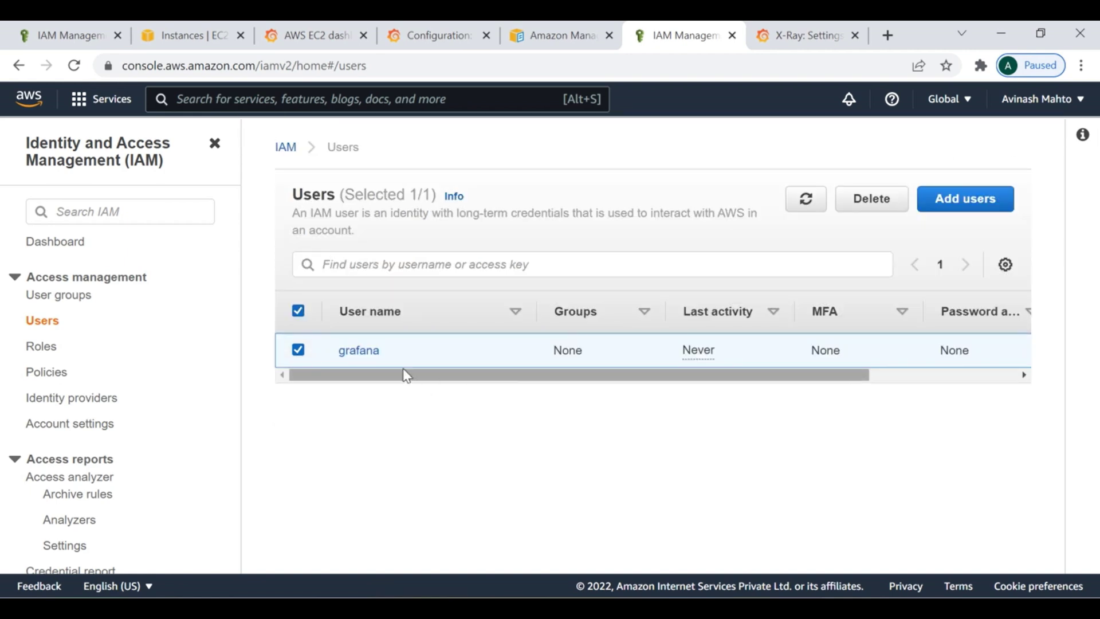
pyautogui.click(358, 350)
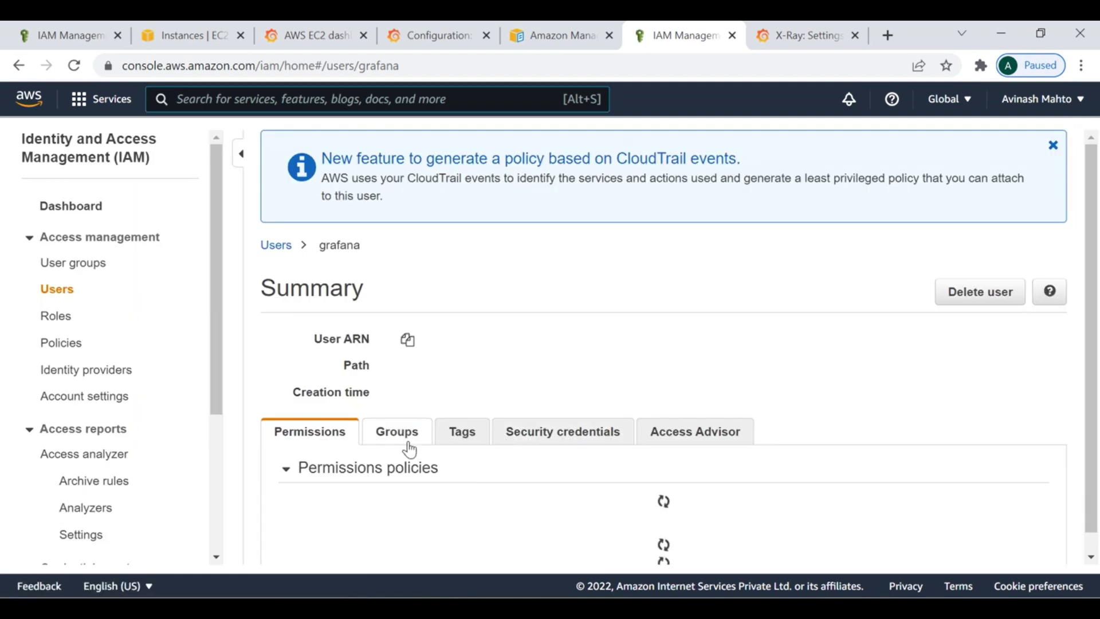
pyautogui.scroll(-3, 413, 467)
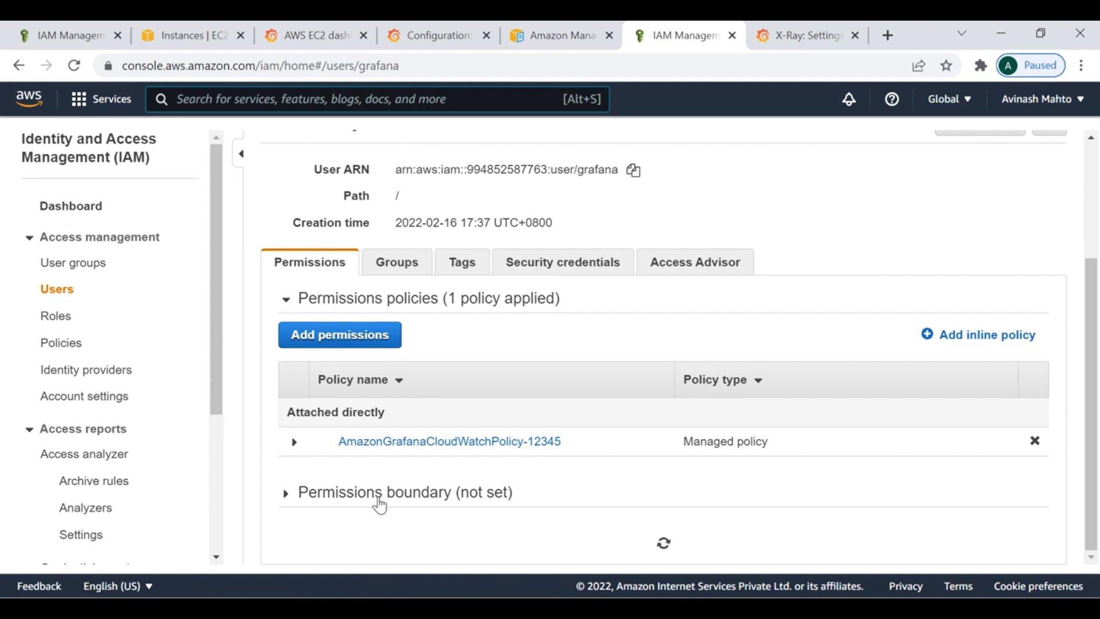
# Step: Attach the AWSXrayFullAccess policy, found by searching 'AWSX', directly to the grafana user
pyautogui.click(344, 338)
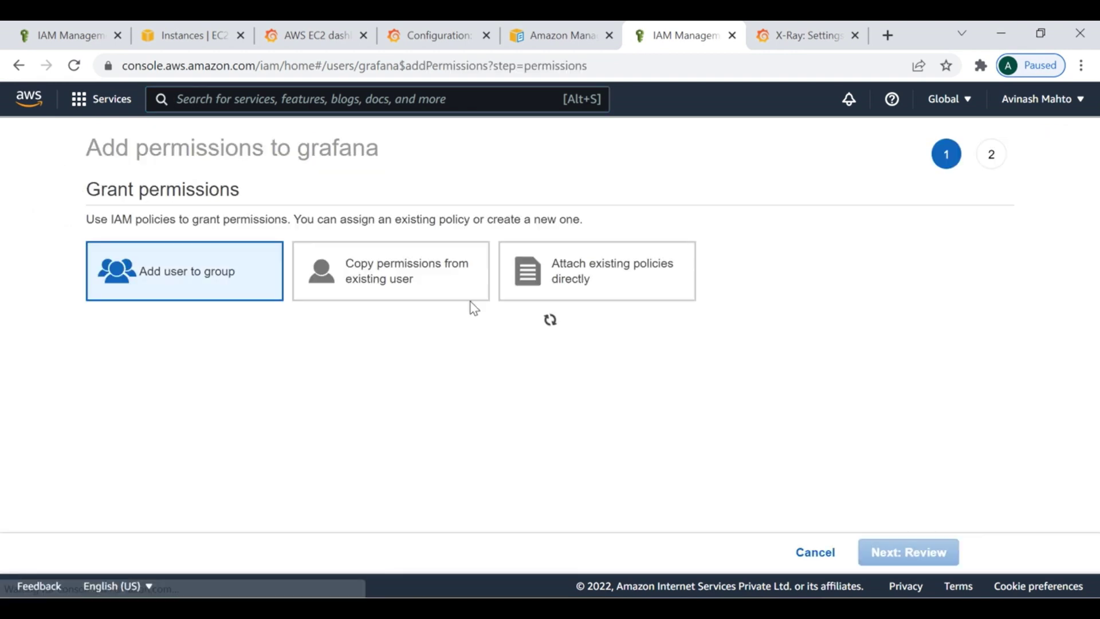
pyautogui.click(601, 264)
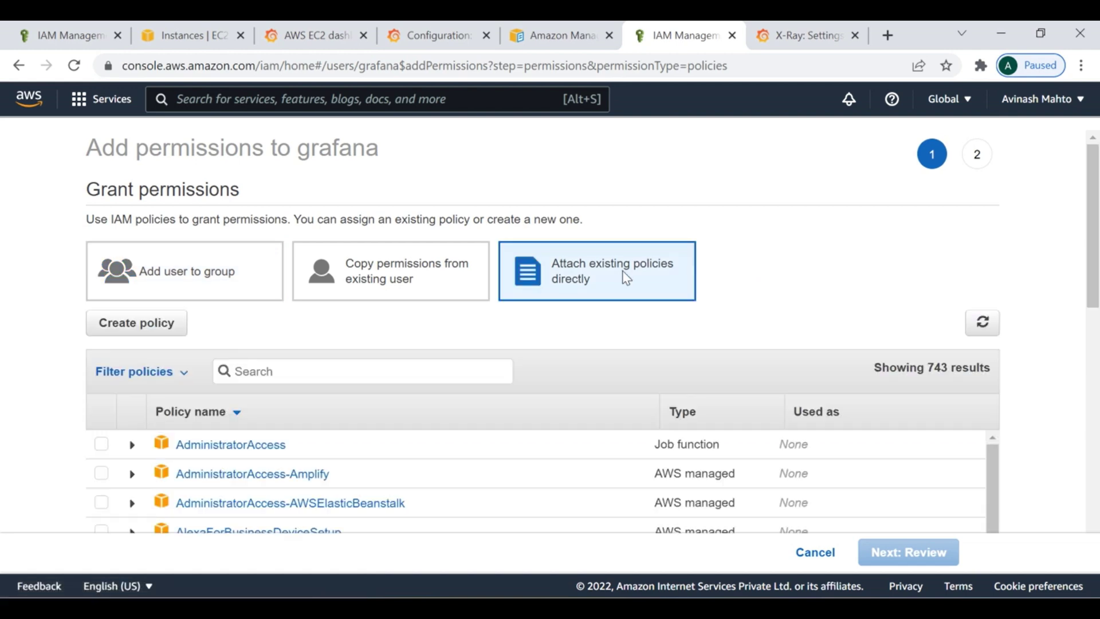
pyautogui.click(291, 371)
pyautogui.write('A')
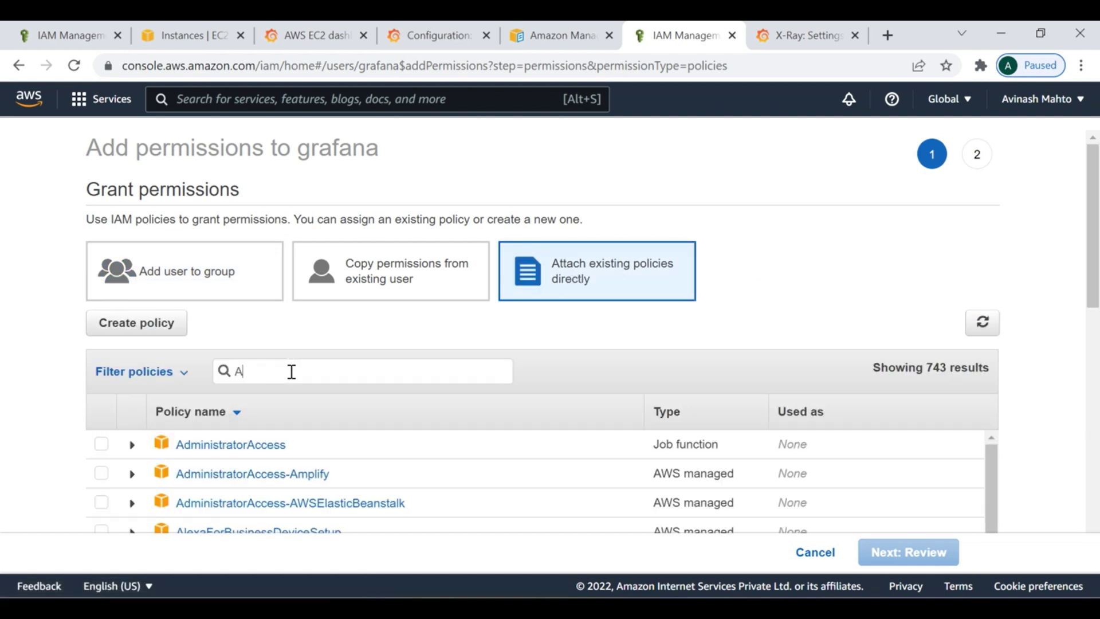
pyautogui.write('WSX')
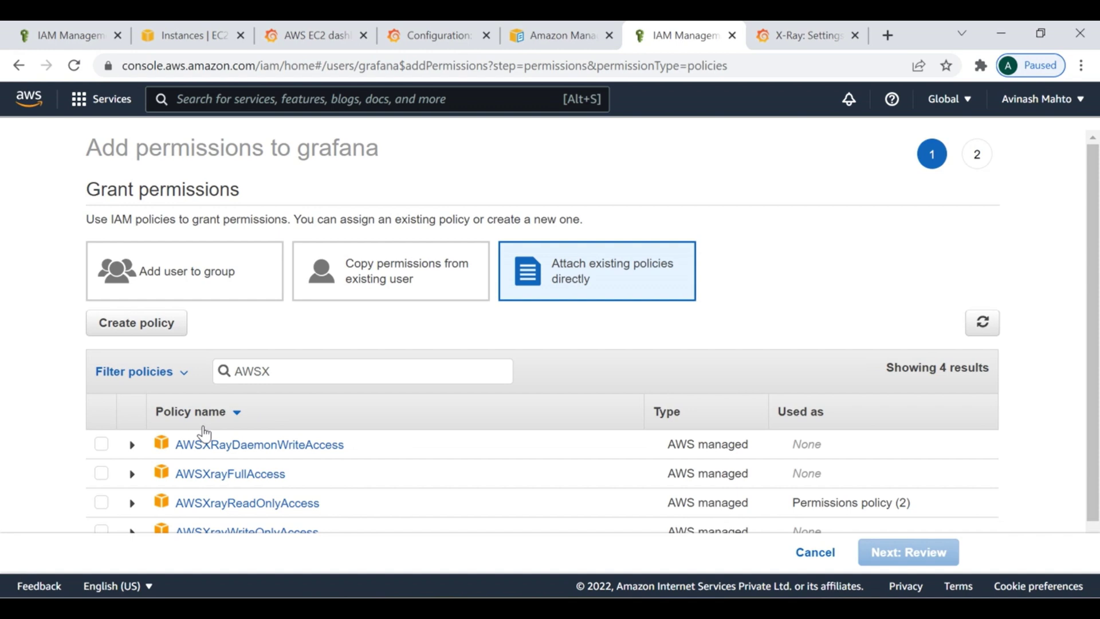
pyautogui.click(101, 473)
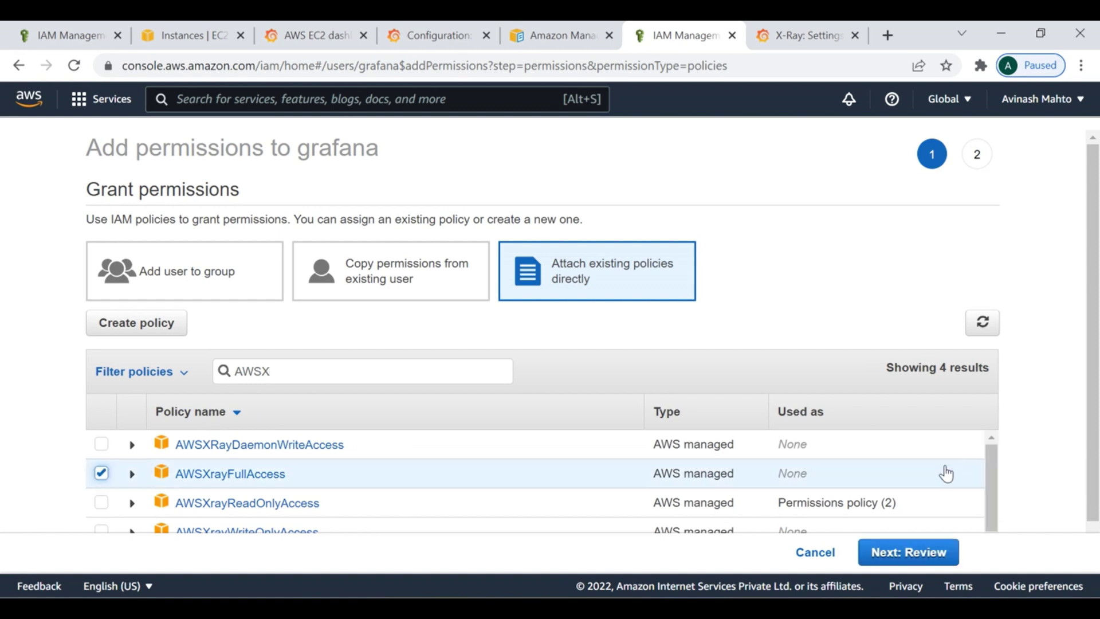
pyautogui.click(906, 552)
pyautogui.click(942, 548)
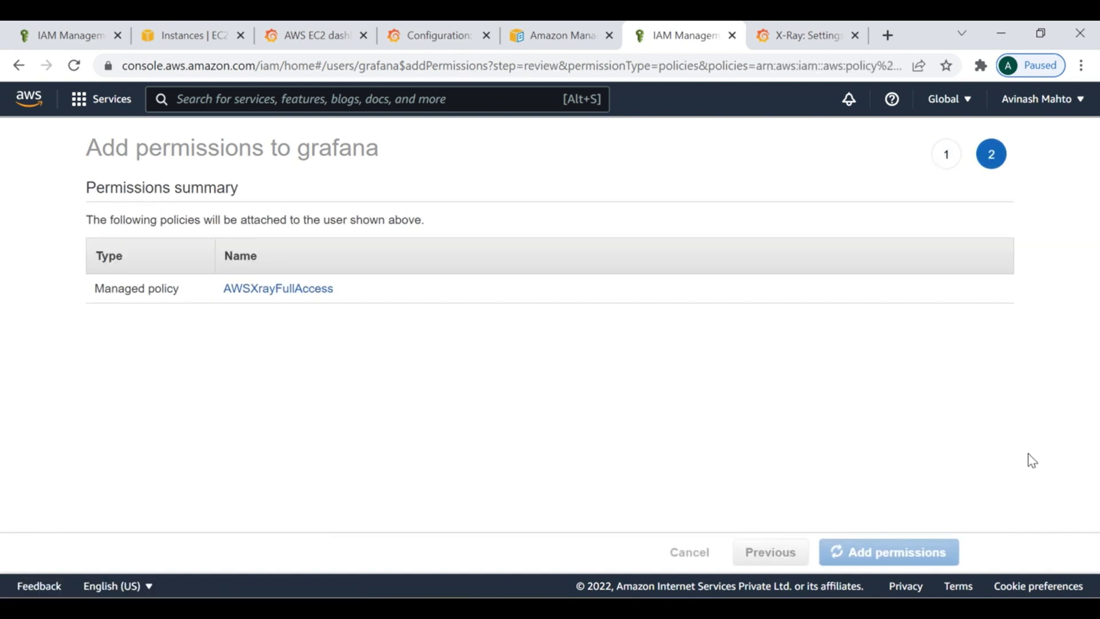
pyautogui.scroll(-1, 624, 392)
pyautogui.scroll(-4, 624, 393)
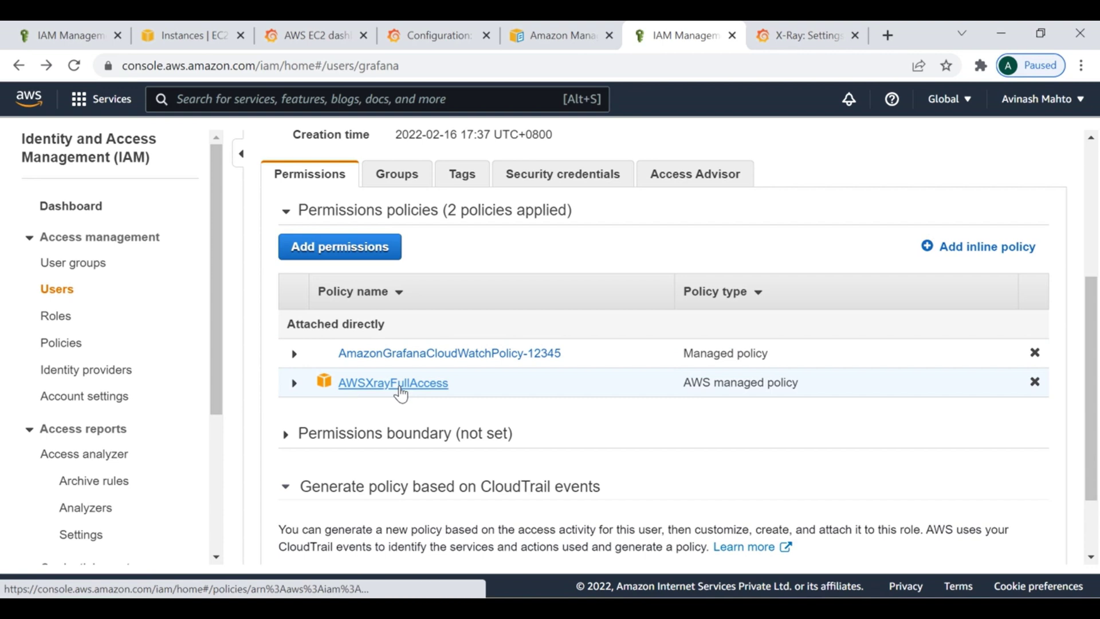
# Step: Set X-Ray authentication to Access & secret key and paste the saved access key ID
pyautogui.click(799, 36)
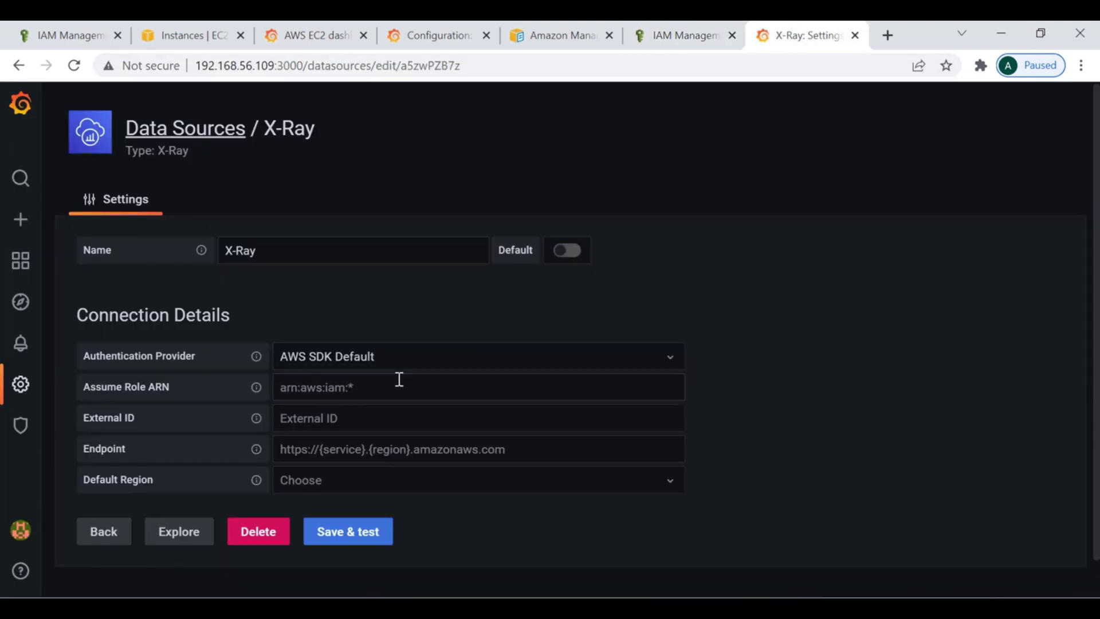
pyautogui.click(424, 358)
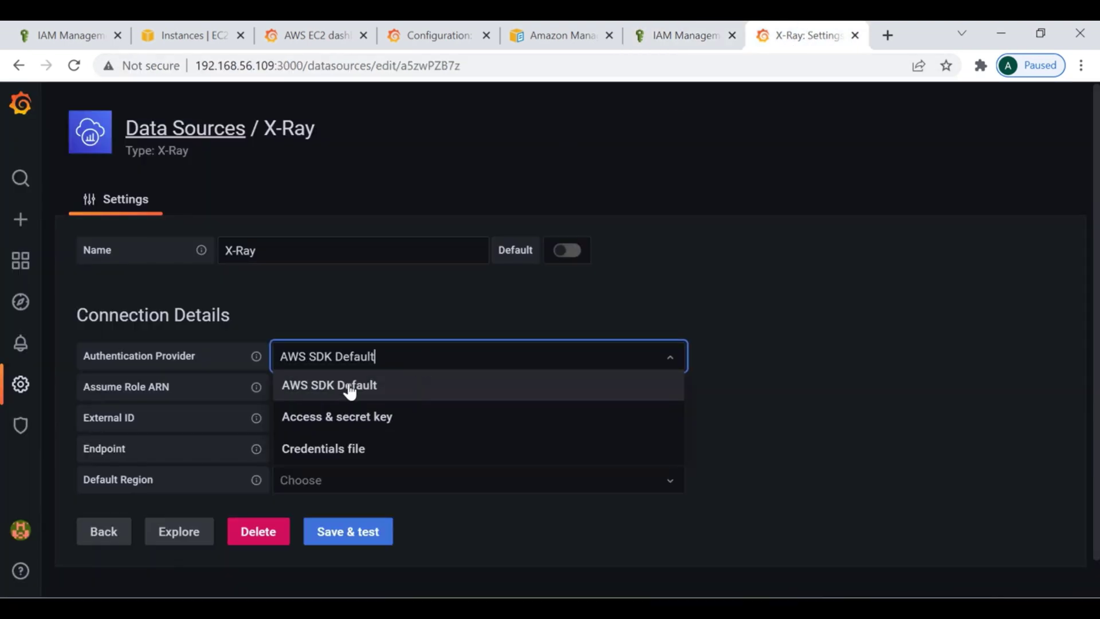
pyautogui.click(358, 415)
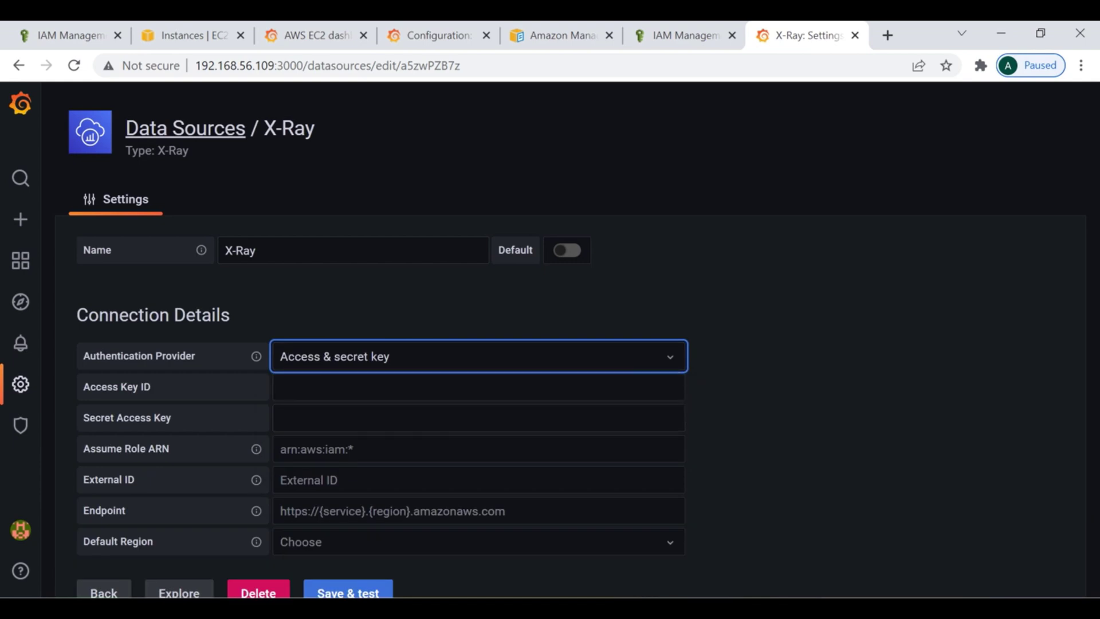
pyautogui.click(864, 520)
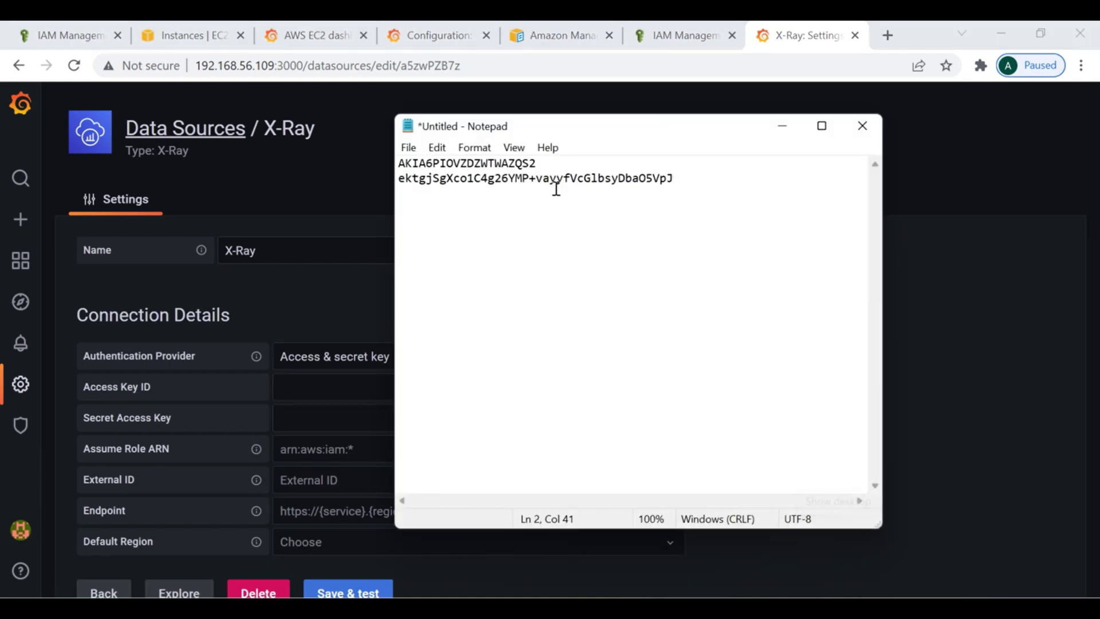
pyautogui.moveTo(553, 162); pyautogui.dragTo(335, 160)
pyautogui.hotkey('ctrl', 'c')
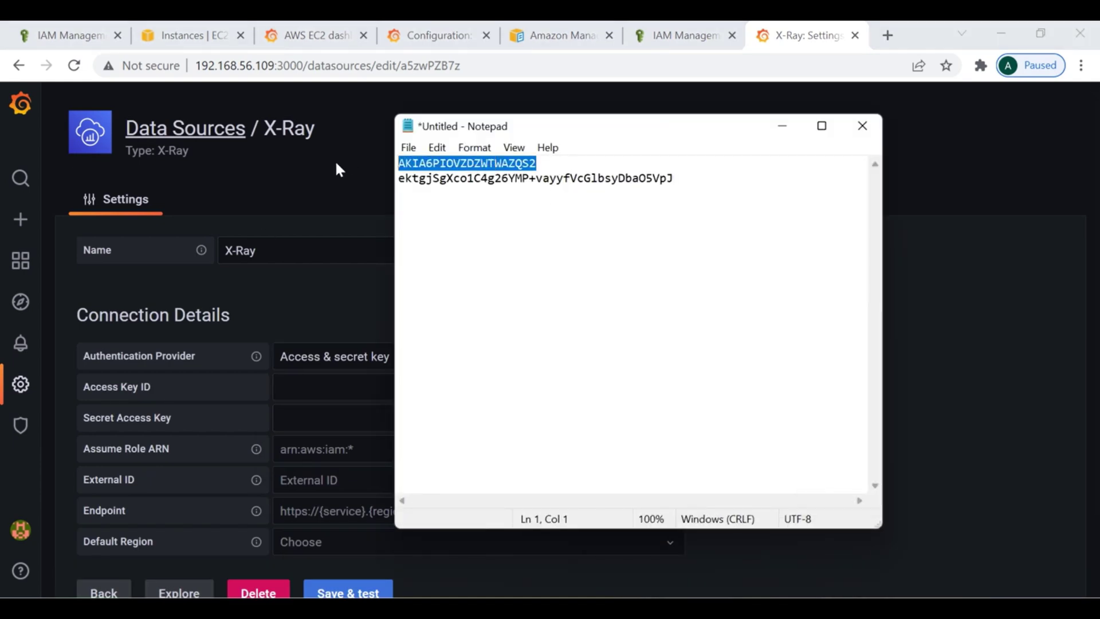
pyautogui.click(782, 125)
pyautogui.click(345, 382)
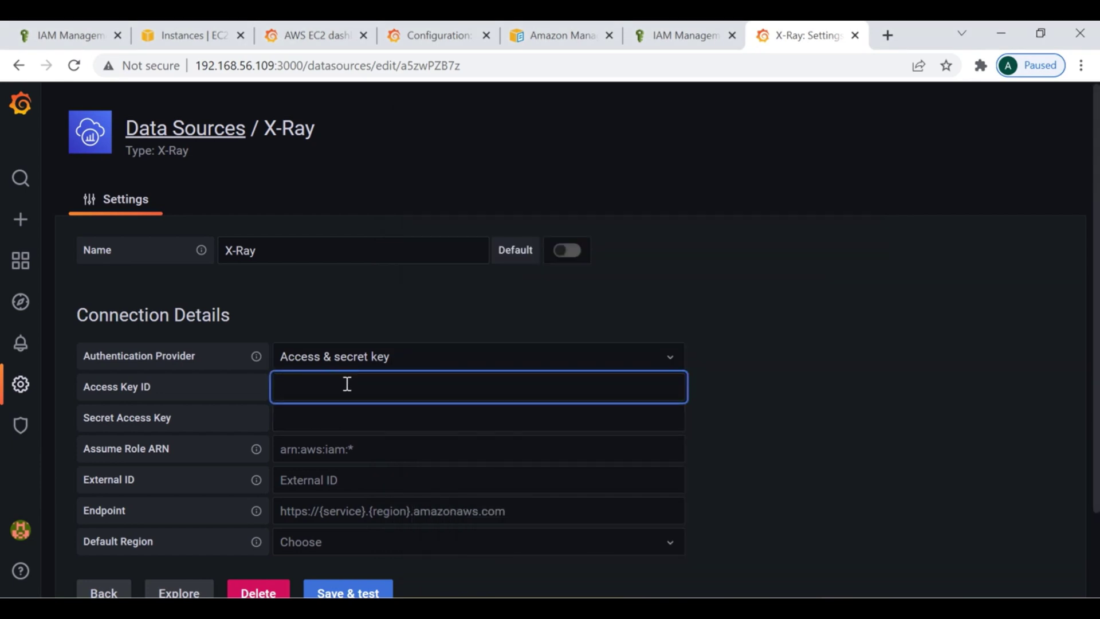
pyautogui.hotkey('ctrl', 'v')
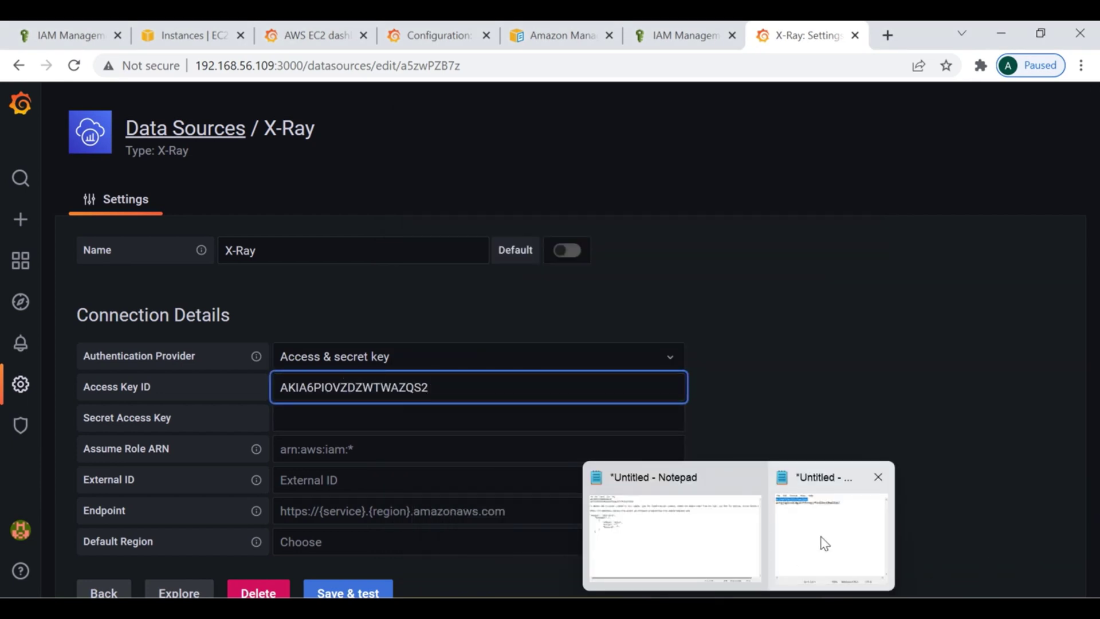
# Step: Paste the secret access key from the notes and set the default region to ap-southeast-1
pyautogui.click(825, 543)
pyautogui.moveTo(663, 178); pyautogui.dragTo(385, 195)
pyautogui.hotkey('ctrl', 'c')
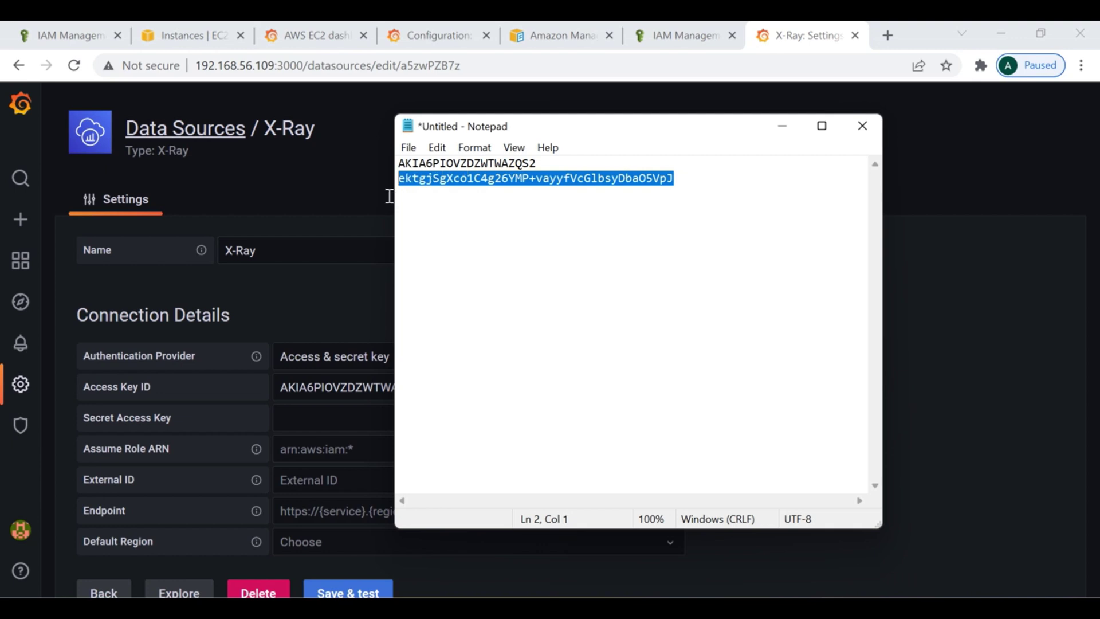
pyautogui.click(780, 126)
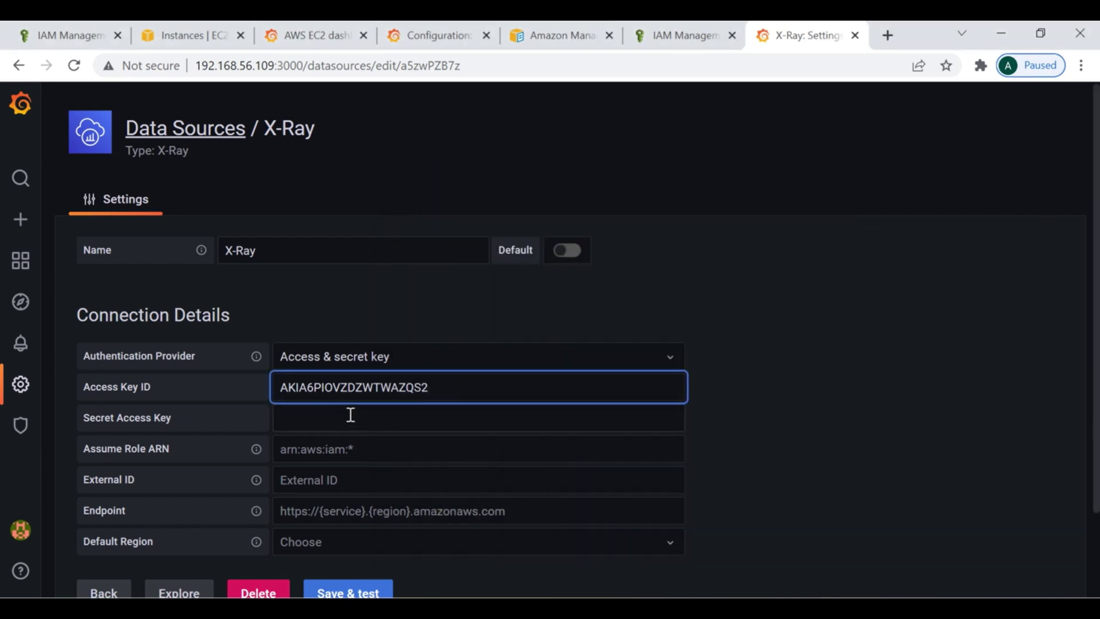
pyautogui.press('Tab')
pyautogui.hotkey('ctrl', 'v')
pyautogui.scroll(-2, 871, 347)
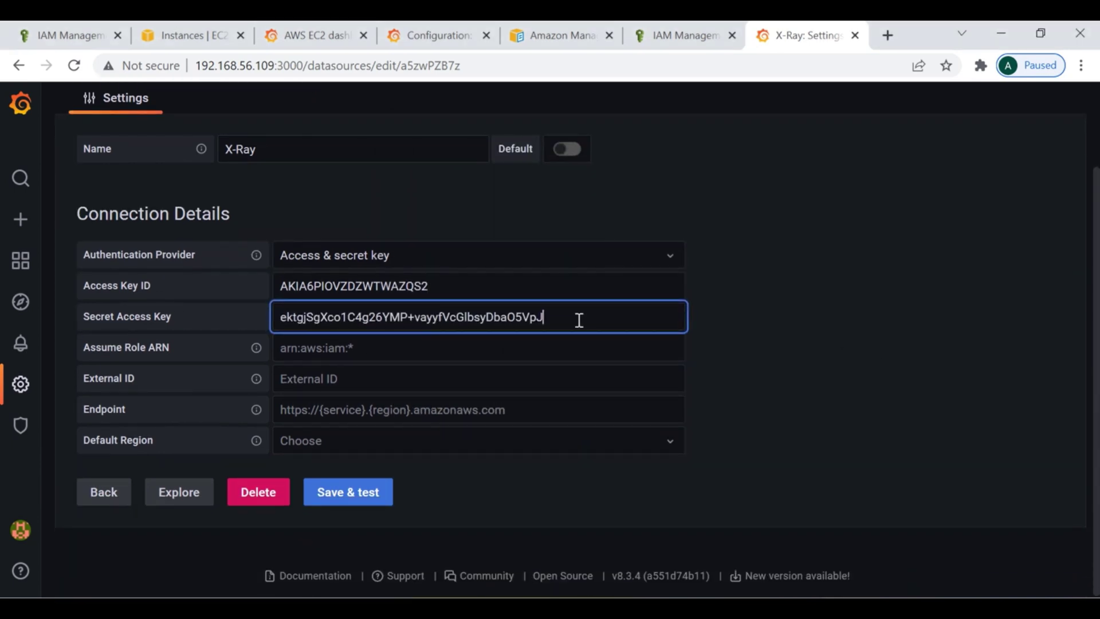
pyautogui.click(356, 448)
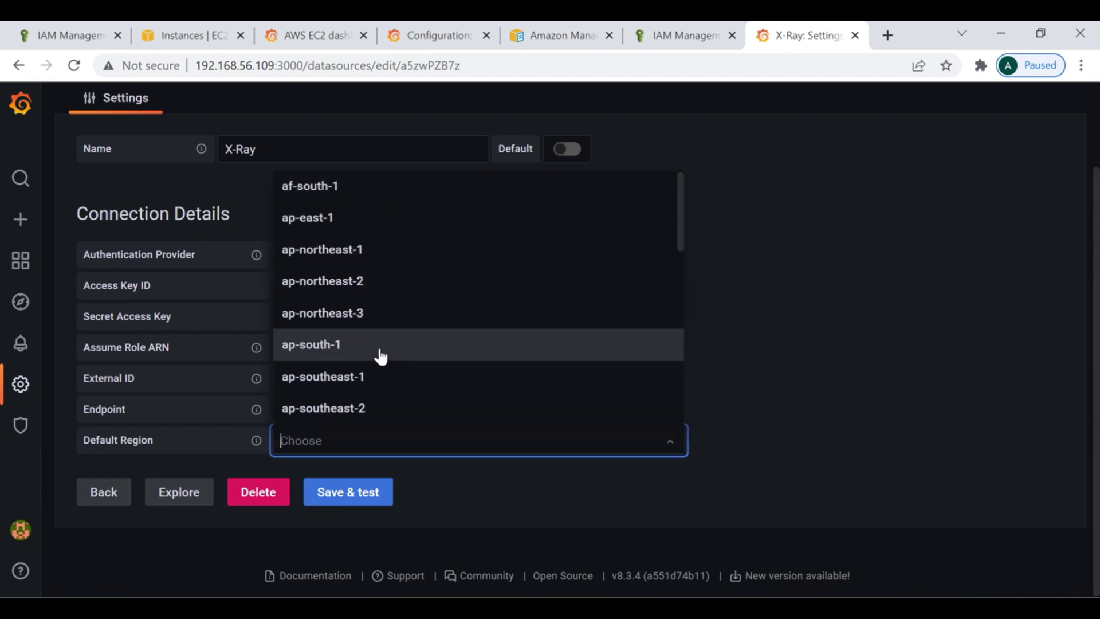
pyautogui.click(342, 381)
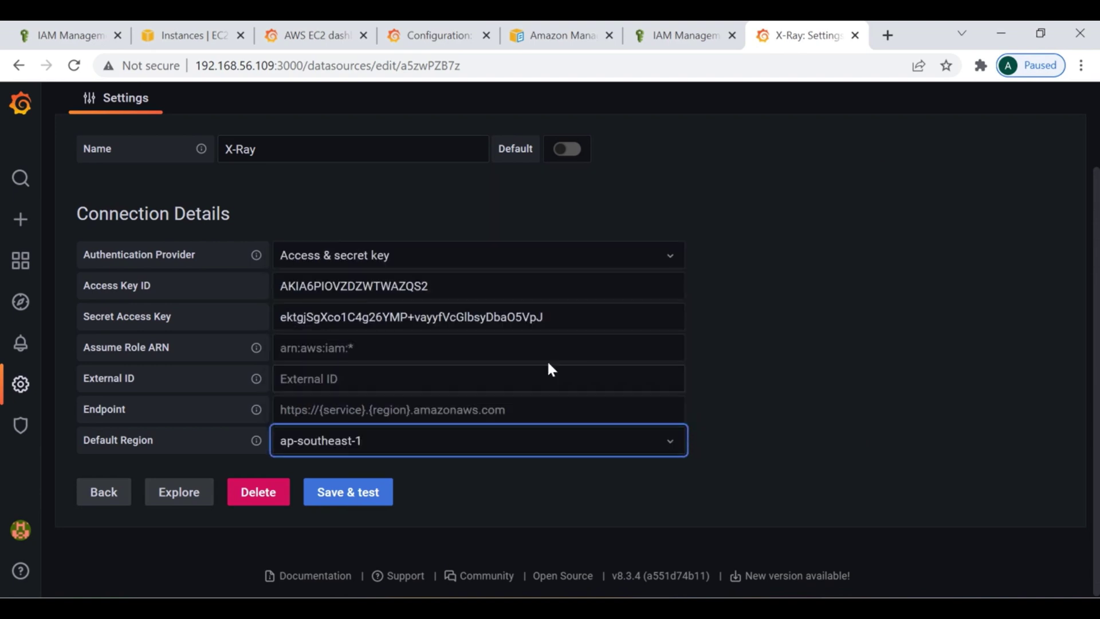
# Step: Check the EC2 console's region list to see where the instances run
pyautogui.click(181, 35)
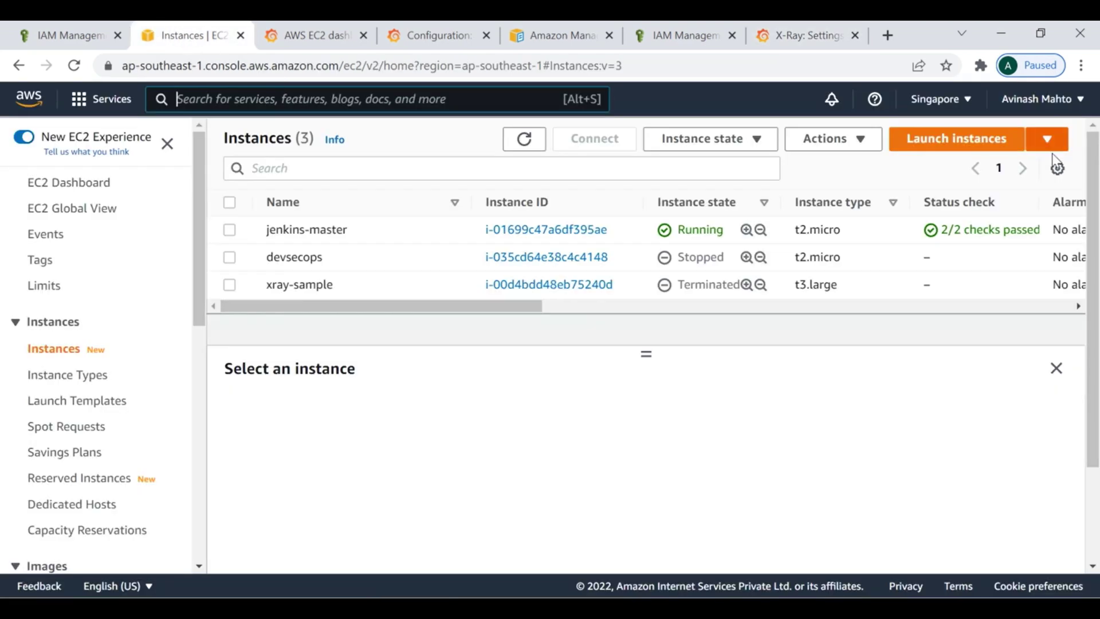
pyautogui.click(938, 100)
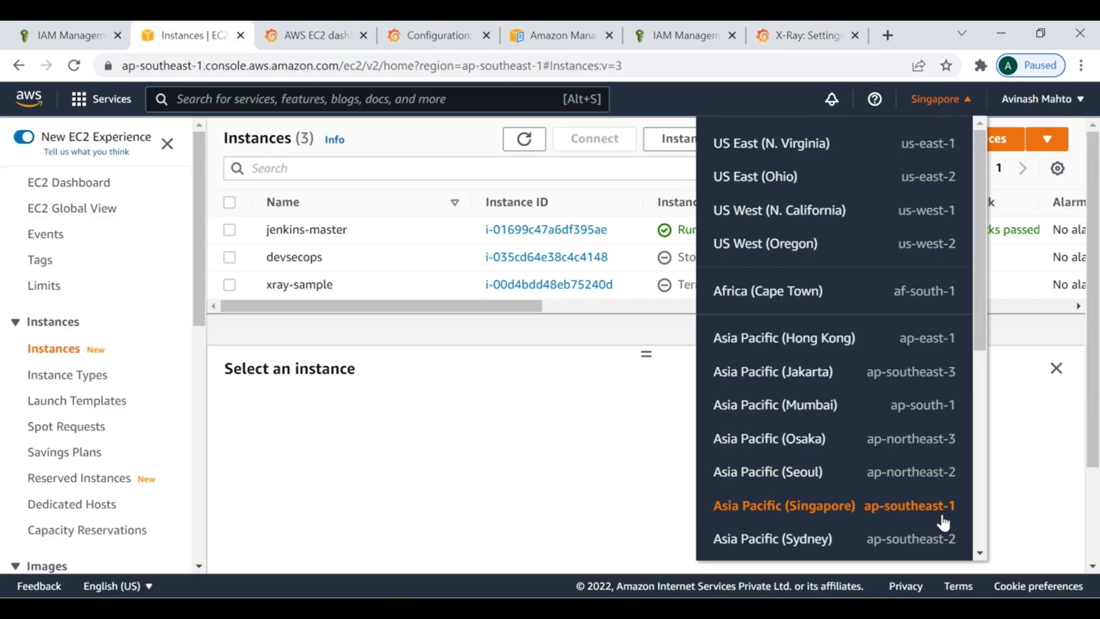
pyautogui.click(560, 437)
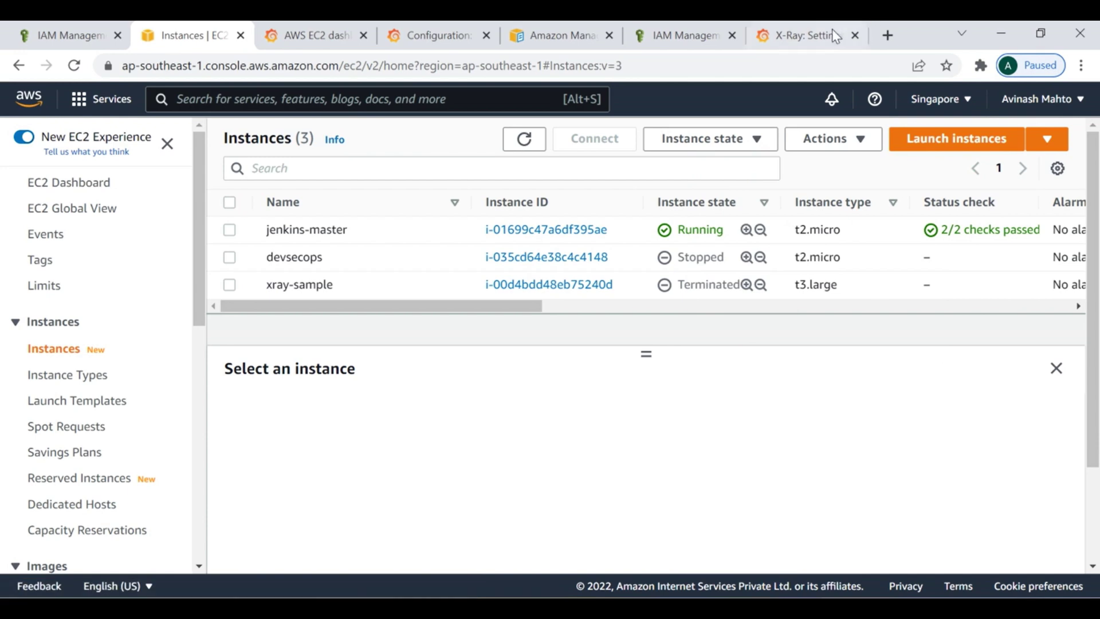
# Step: Save & test the X-Ray data source until it reports 'Data source is working'
pyautogui.click(792, 38)
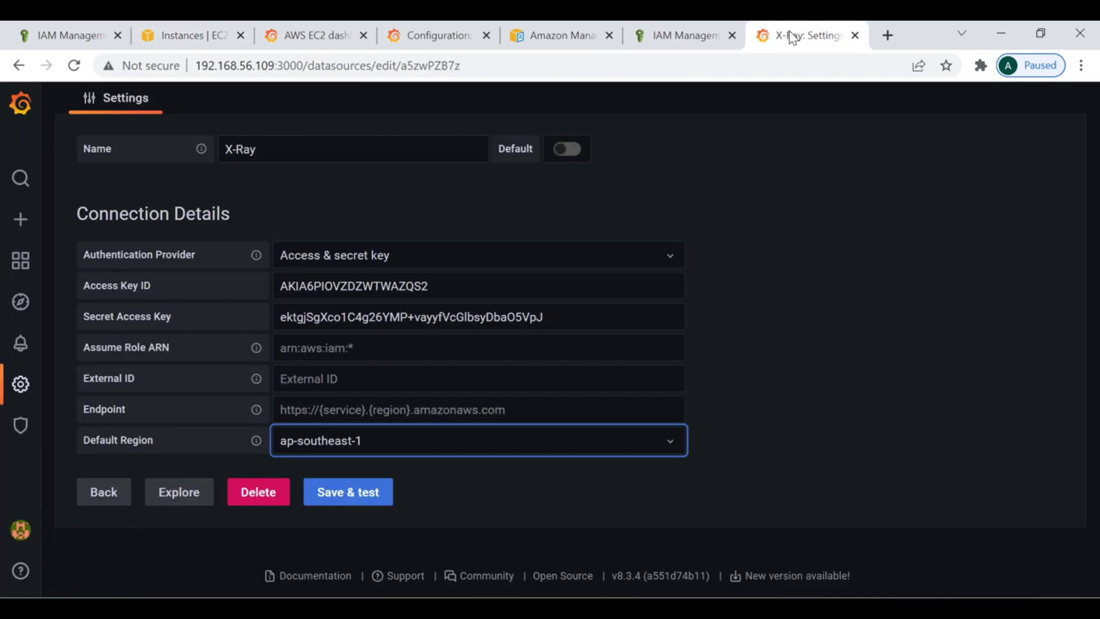
pyautogui.click(342, 495)
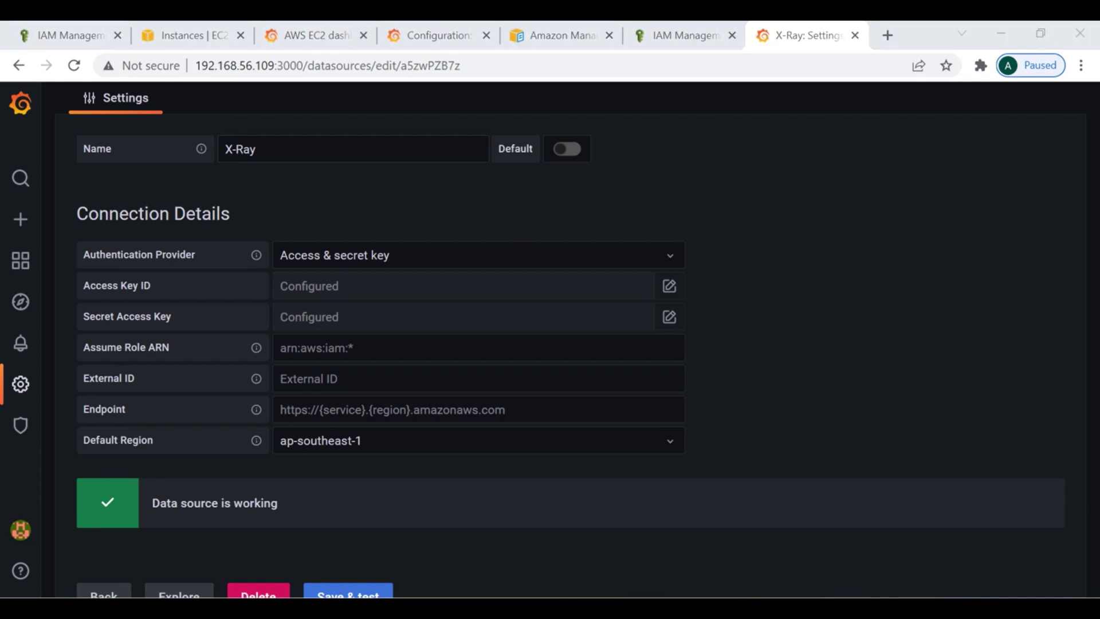
pyautogui.moveTo(22, 385)
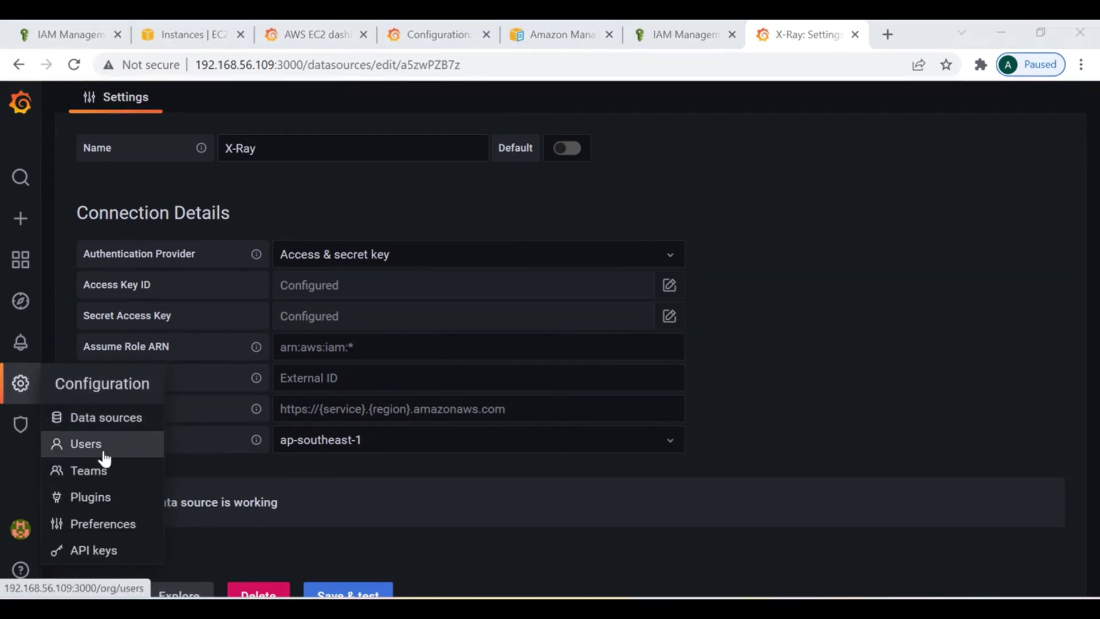
# Step: Add a new CloudWatch data source using the Access & secret key authentication provider
pyautogui.click(77, 419)
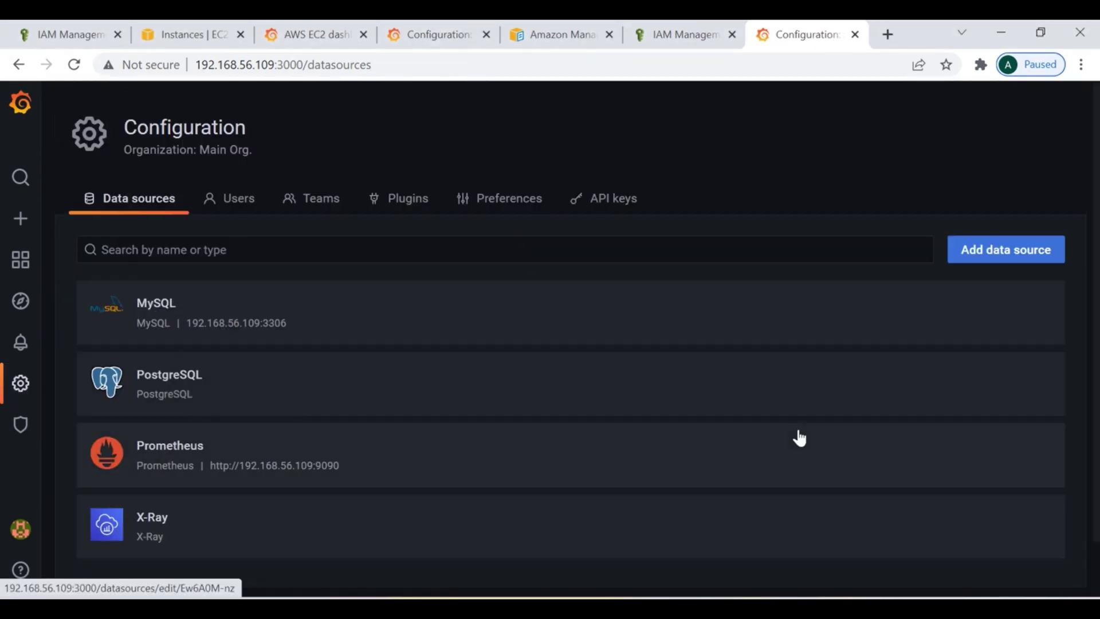
pyautogui.click(989, 258)
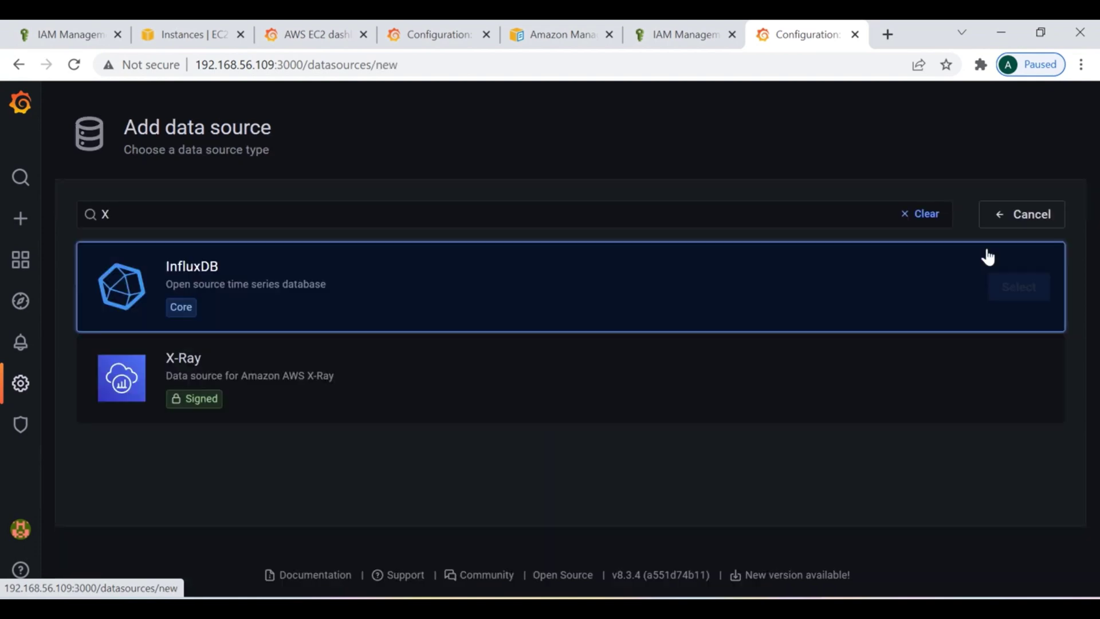
pyautogui.click(214, 222)
pyautogui.press('BackSpace')
pyautogui.write('clo')
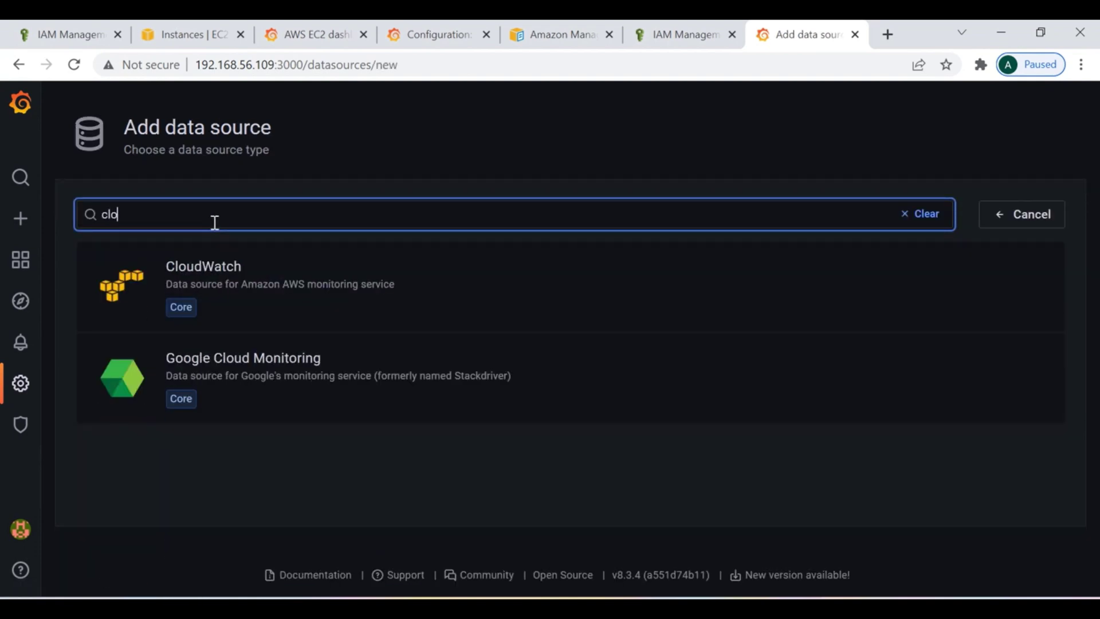
pyautogui.click(204, 275)
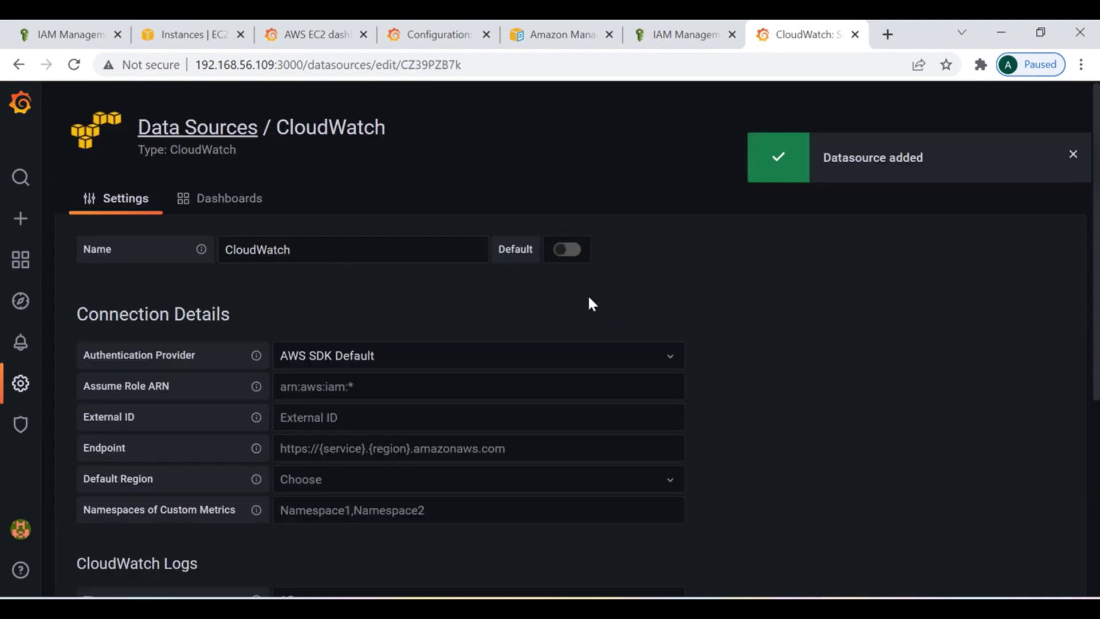
pyautogui.click(392, 361)
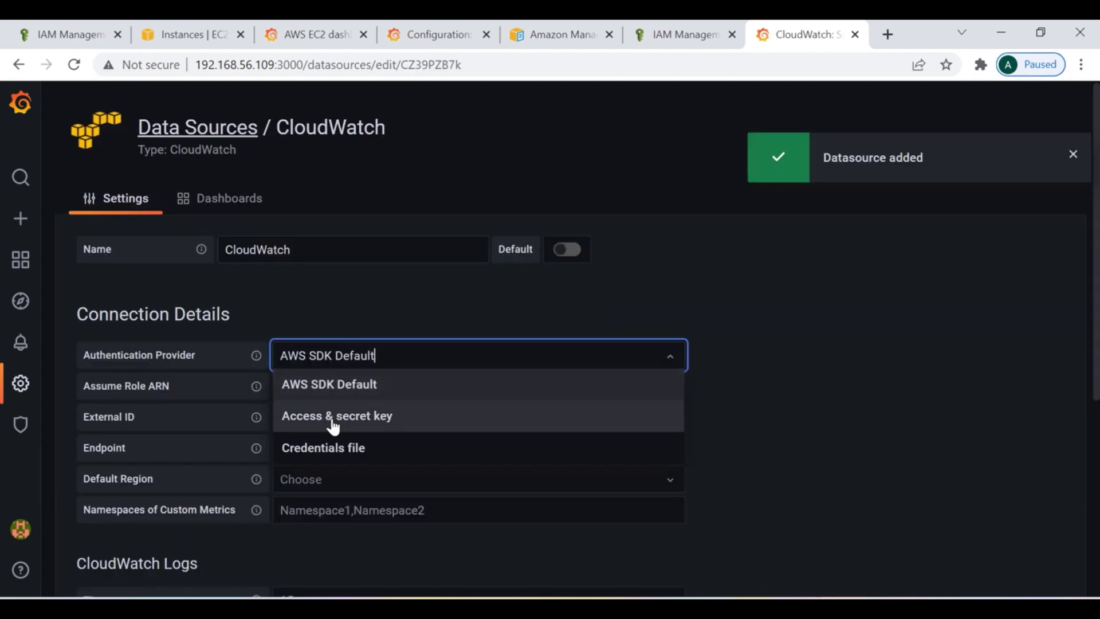
pyautogui.click(361, 412)
# Step: Copy the IAM user's access key ID from Notepad into the Access Key ID field
pyautogui.click(360, 396)
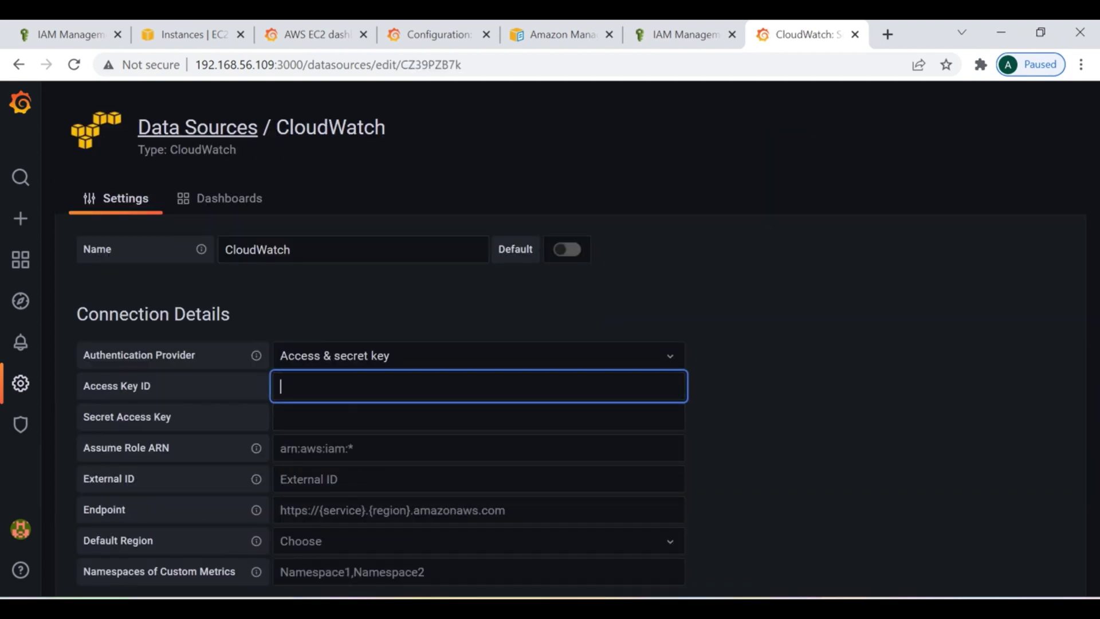
pyautogui.click(822, 552)
pyautogui.press('Left')
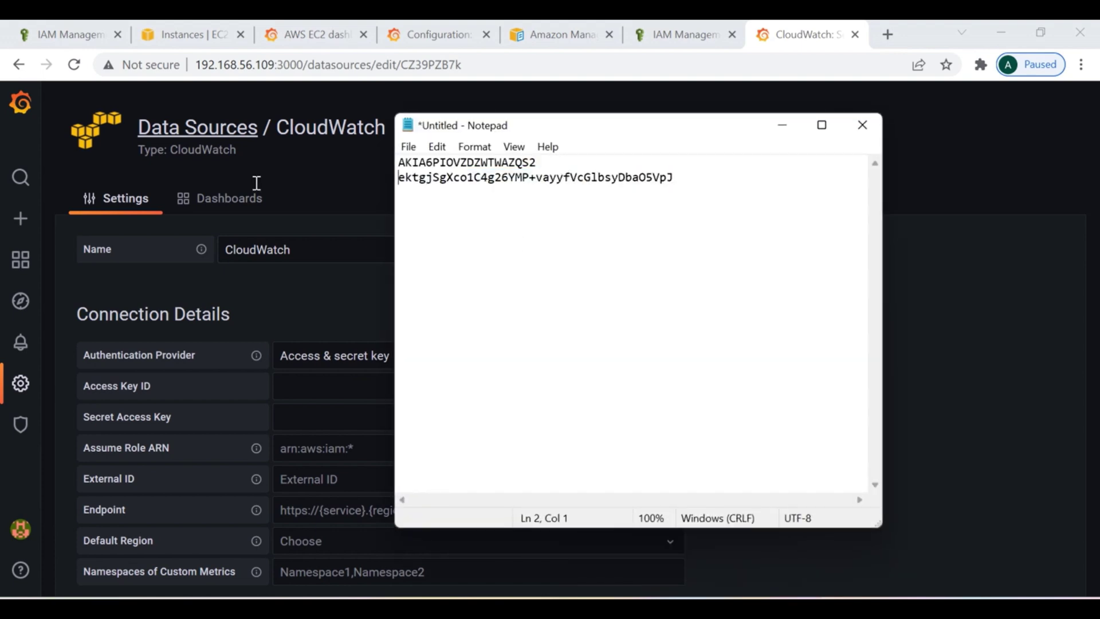
pyautogui.moveTo(553, 162); pyautogui.dragTo(396, 162)
pyautogui.hotkey('ctrl', 'c')
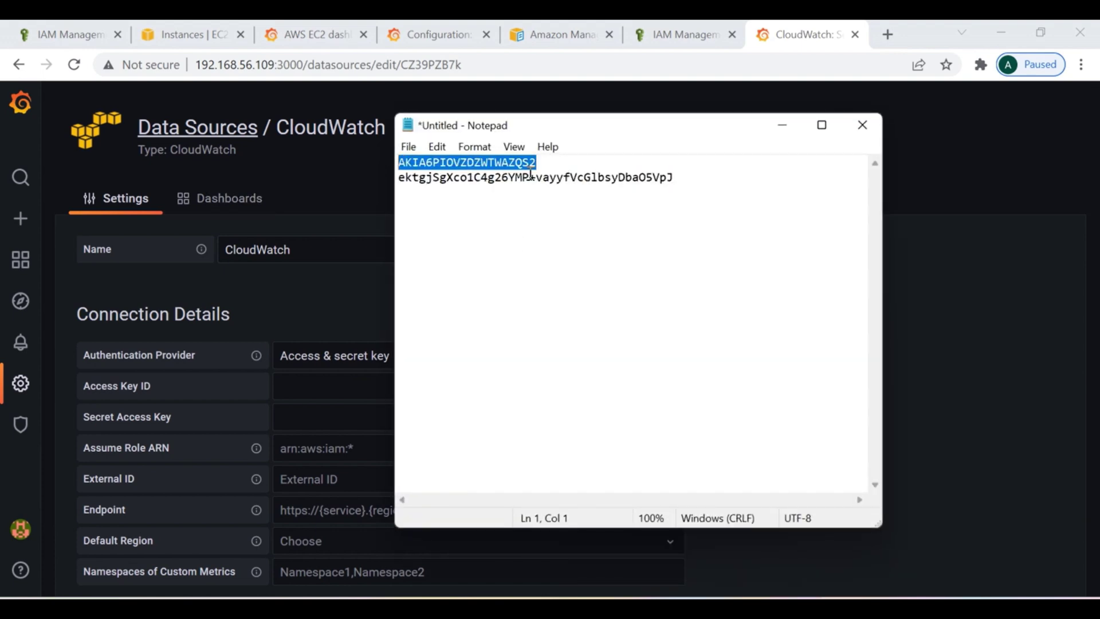
pyautogui.click(782, 128)
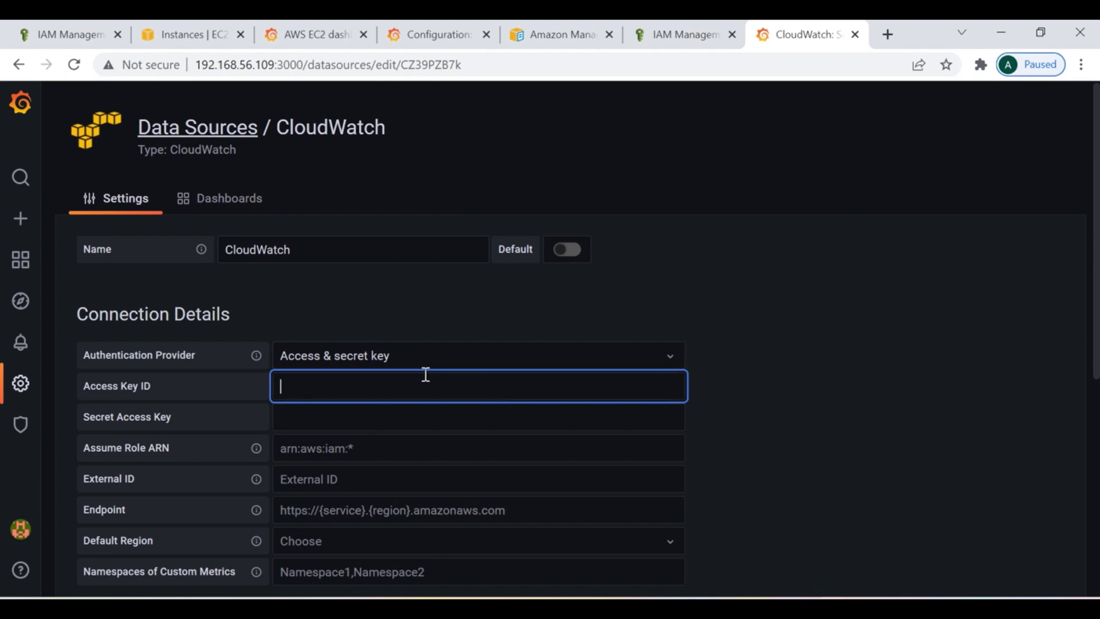
pyautogui.hotkey('ctrl', 'v')
# Step: Copy the secret access key from Notepad into the Secret Access Key field
pyautogui.click(363, 423)
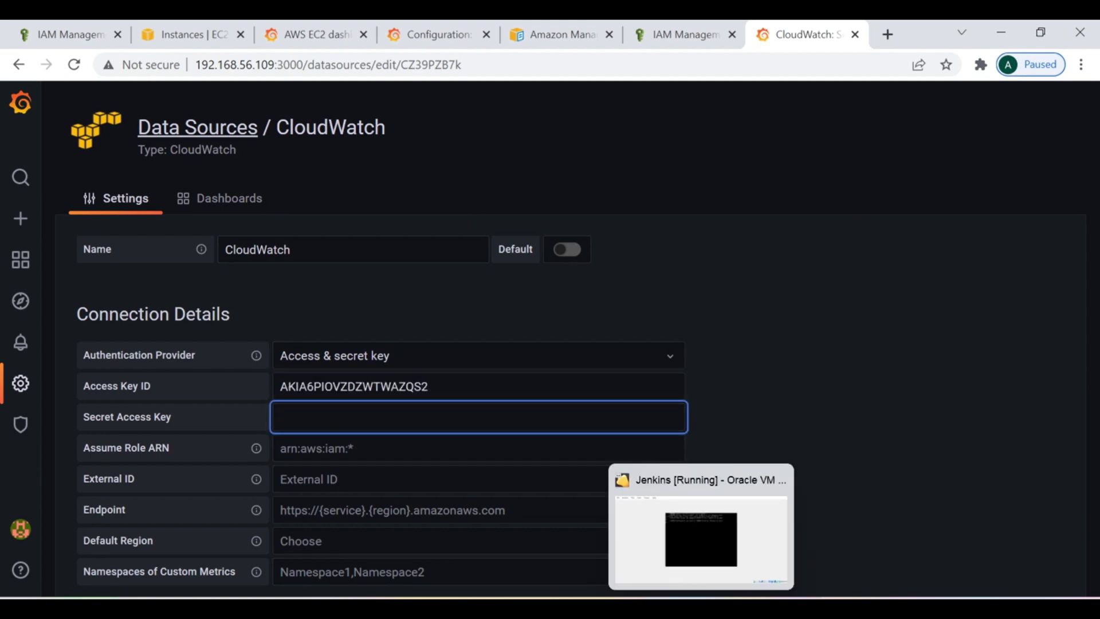
pyautogui.click(819, 537)
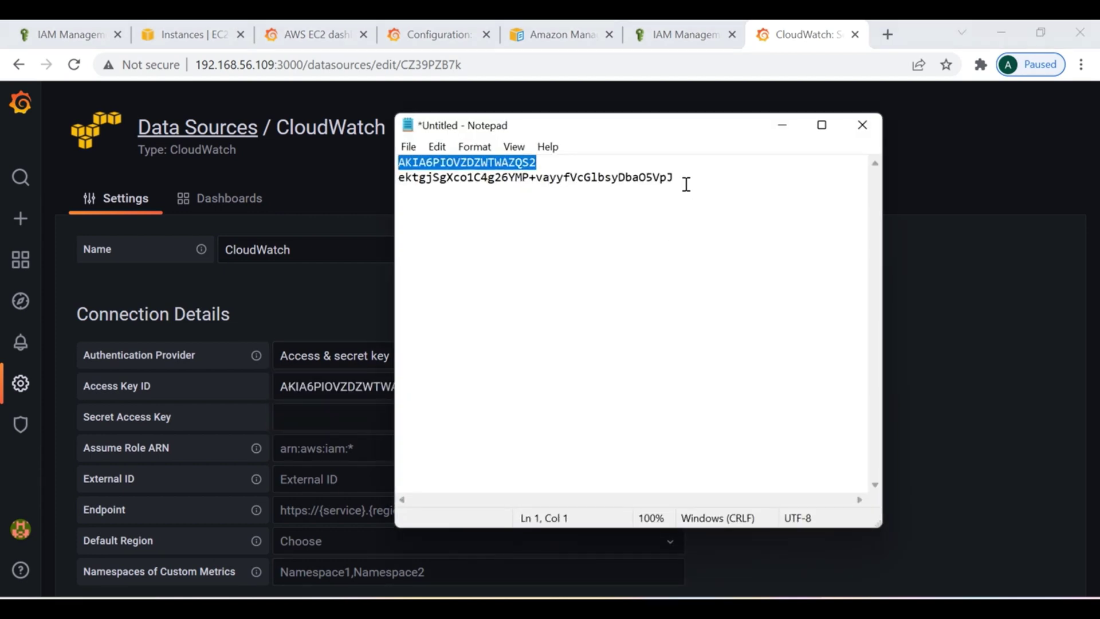
pyautogui.moveTo(682, 178); pyautogui.dragTo(392, 186)
pyautogui.hotkey('ctrl', 'c')
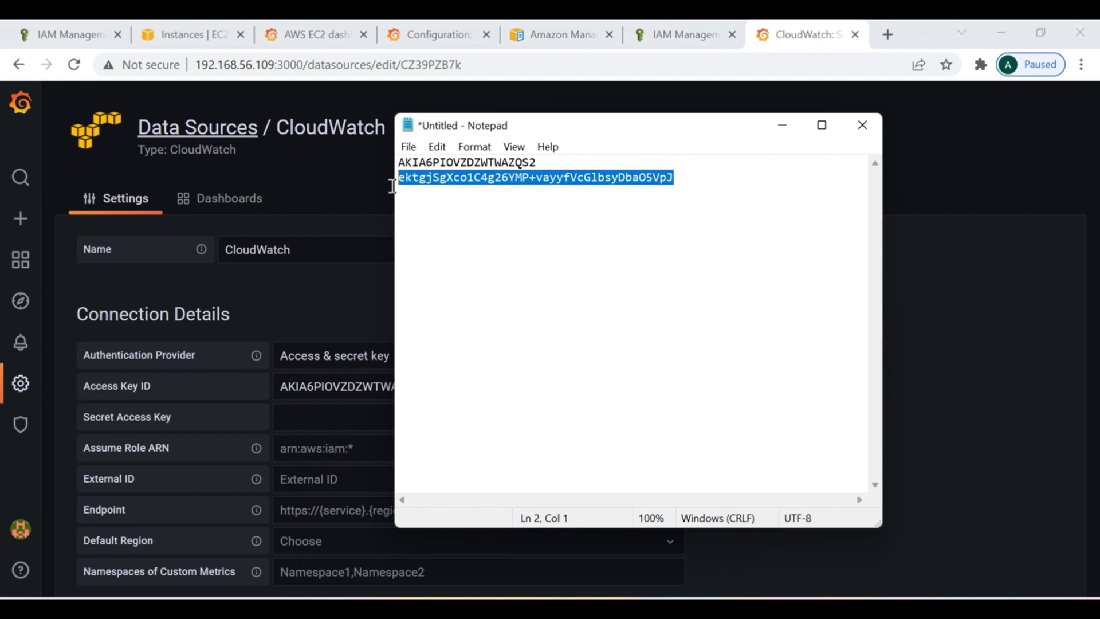
pyautogui.click(784, 130)
pyautogui.hotkey('ctrl', 'v')
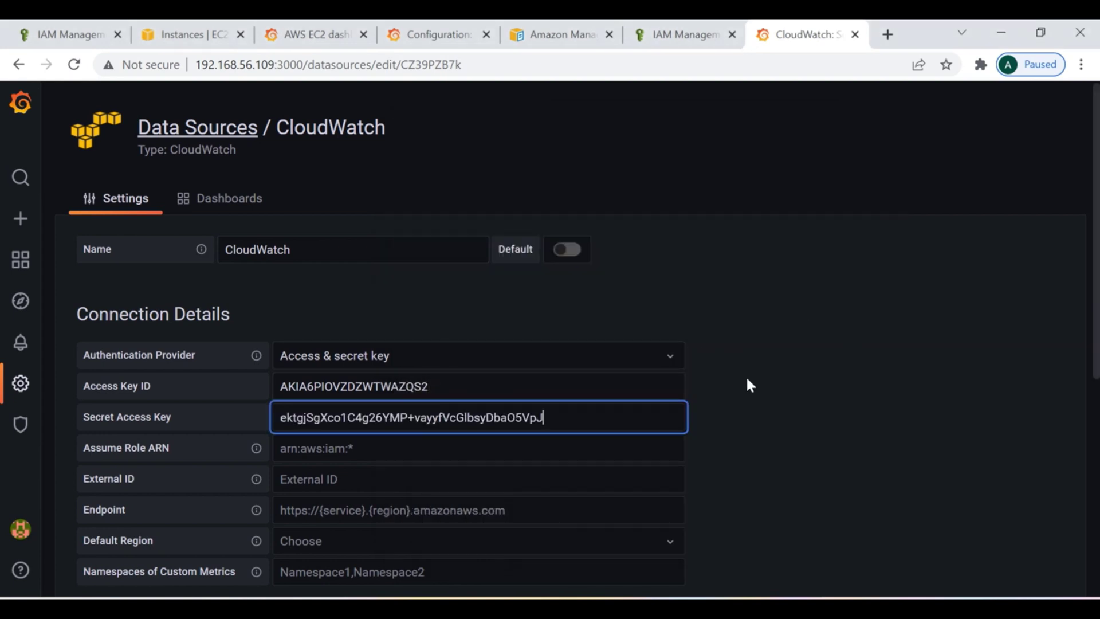
# Step: Set the default region to ap-southeast-1 and link X-ray traces to the X-Ray data source
pyautogui.scroll(-3, 748, 381)
pyautogui.click(351, 371)
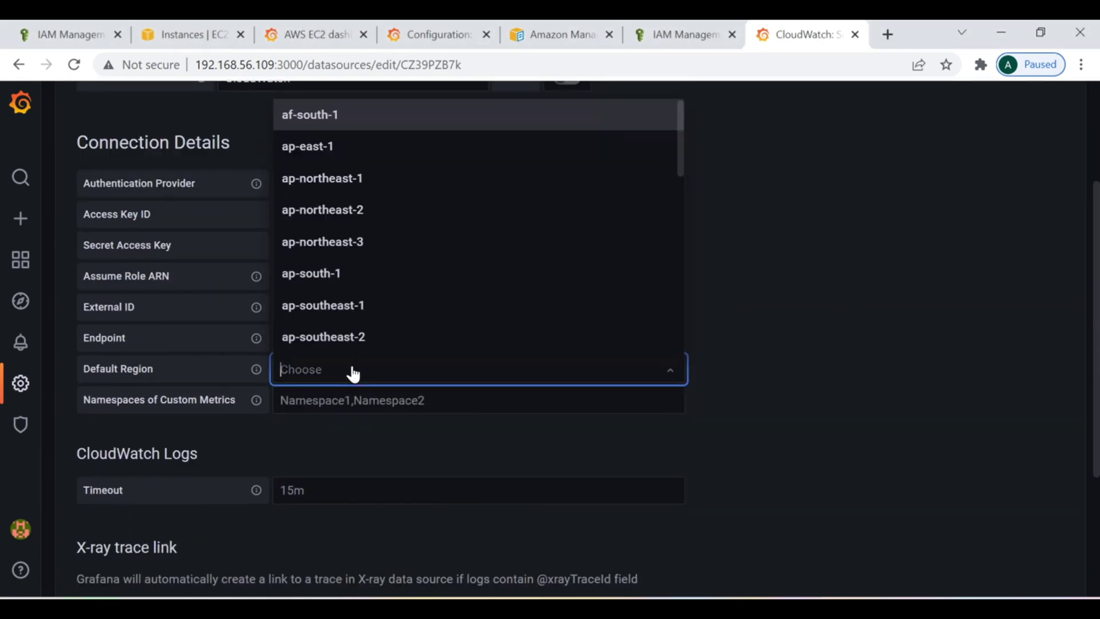
pyautogui.click(323, 310)
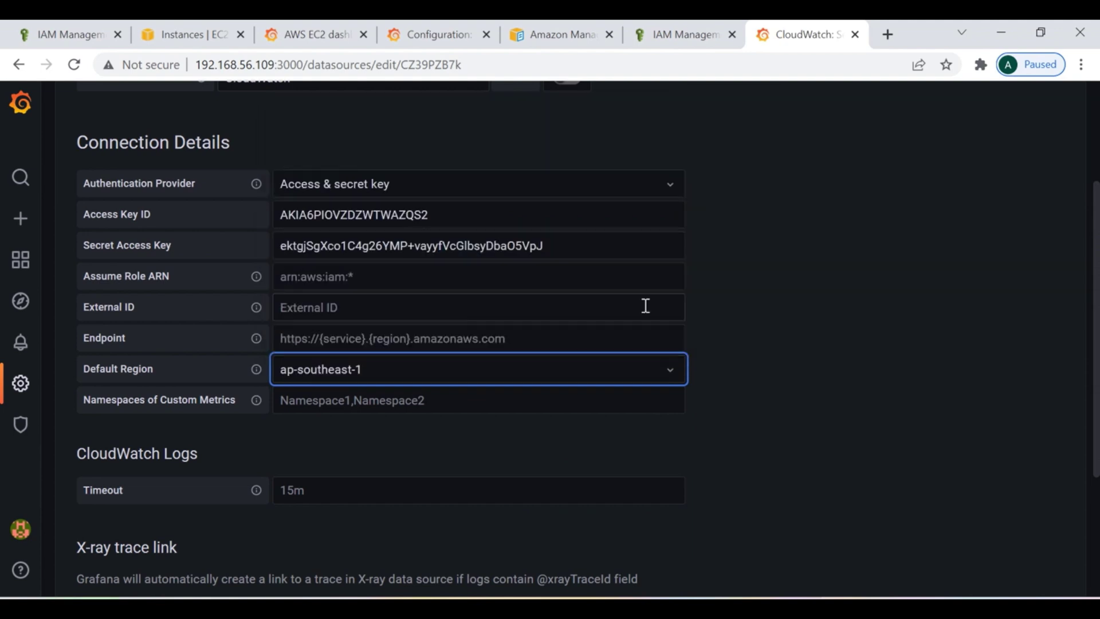
pyautogui.scroll(-4, 840, 355)
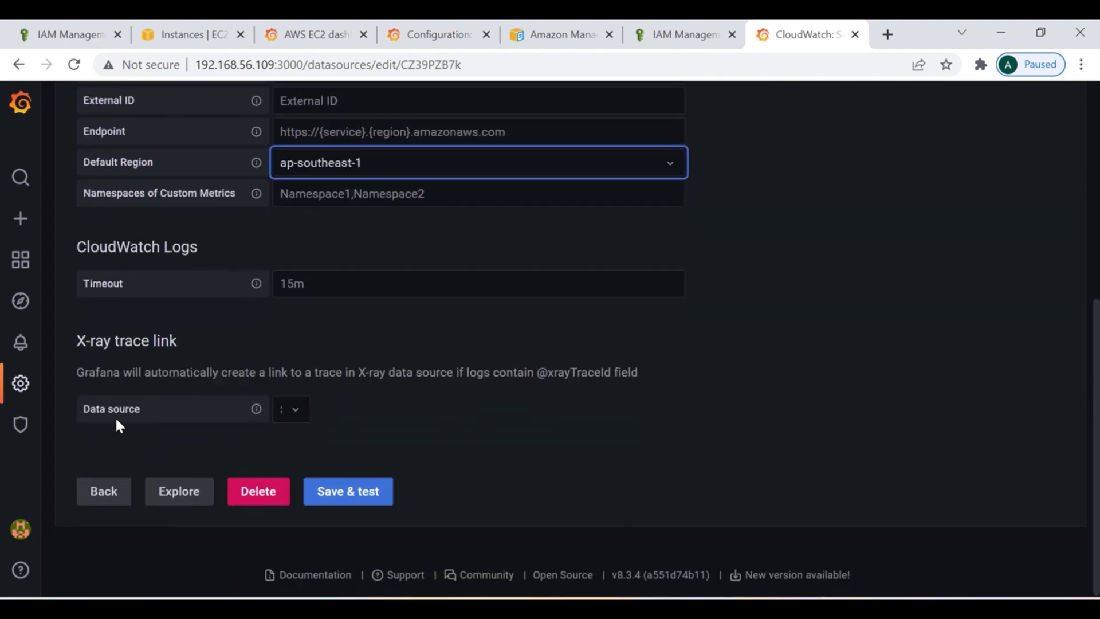
pyautogui.click(295, 416)
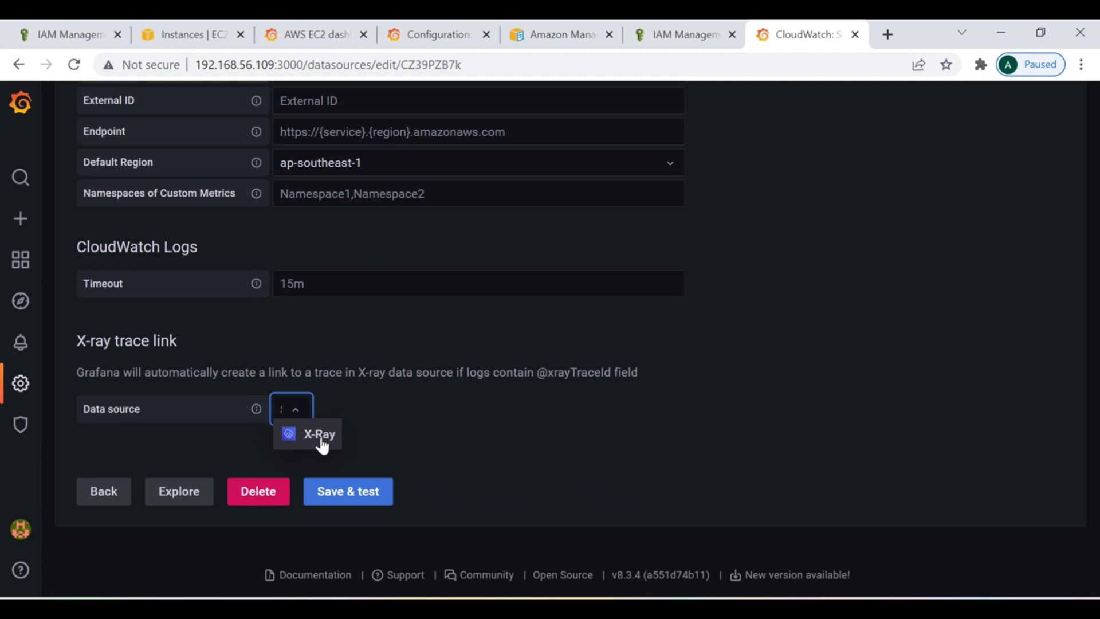
pyautogui.click(321, 436)
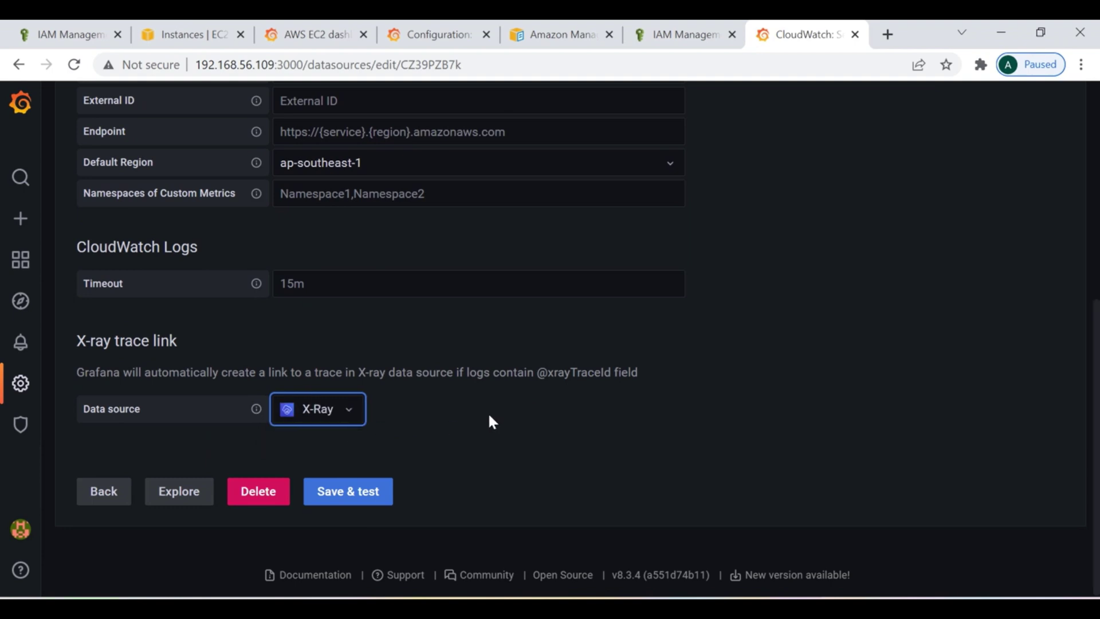
# Step: Save & test the data source and confirm the 'Data source is working' message
pyautogui.click(335, 497)
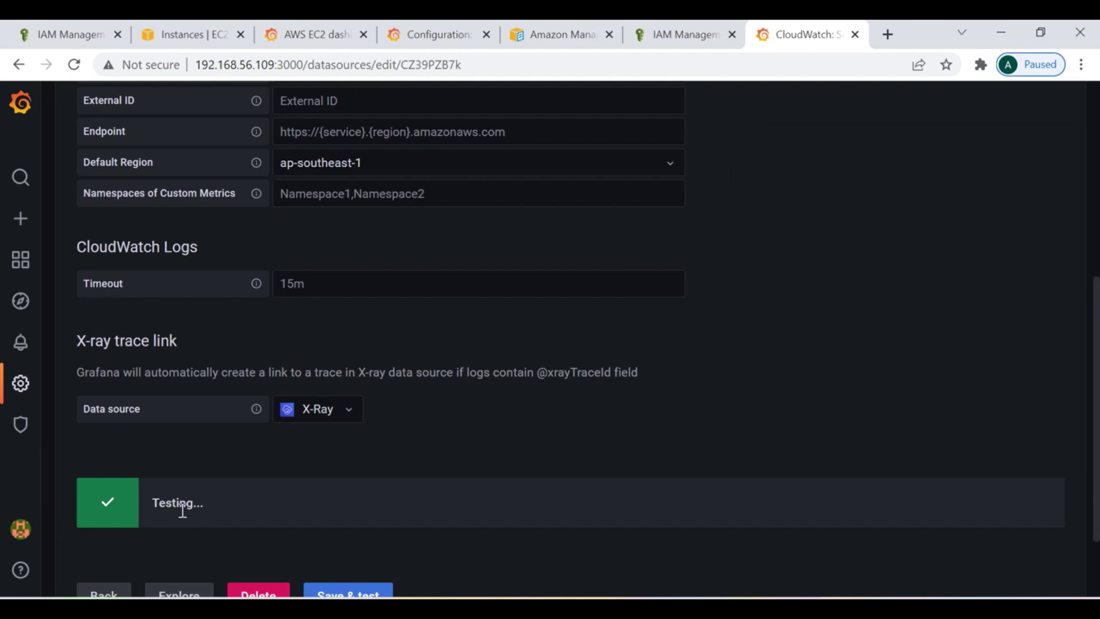
pyautogui.scroll(-2, 824, 365)
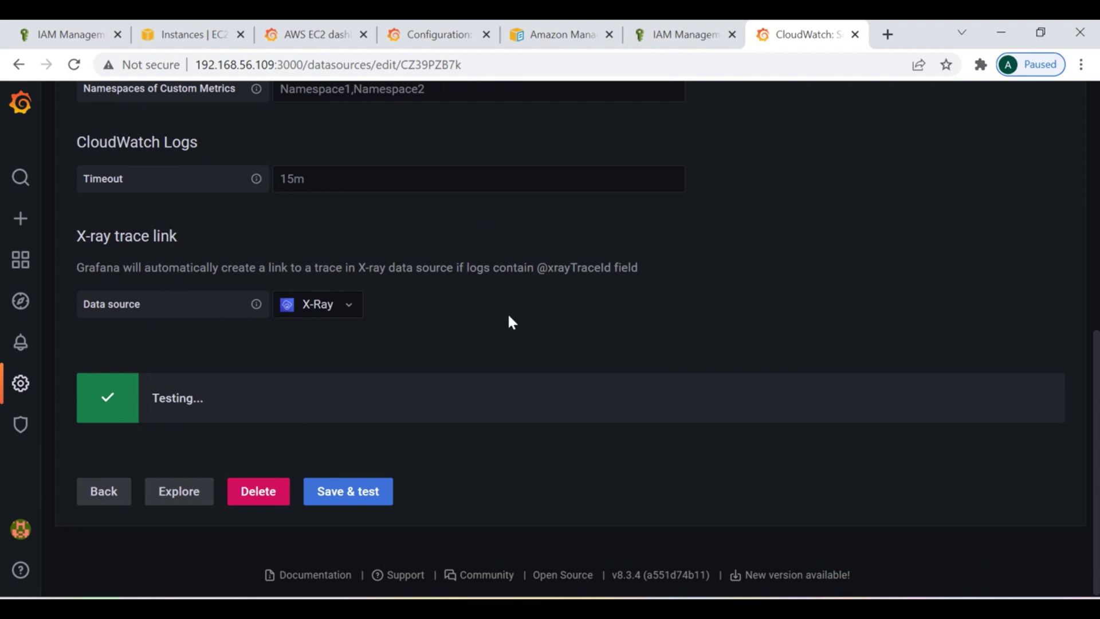
pyautogui.moveTo(21, 219)
pyautogui.moveTo(189, 402); pyautogui.dragTo(250, 397)
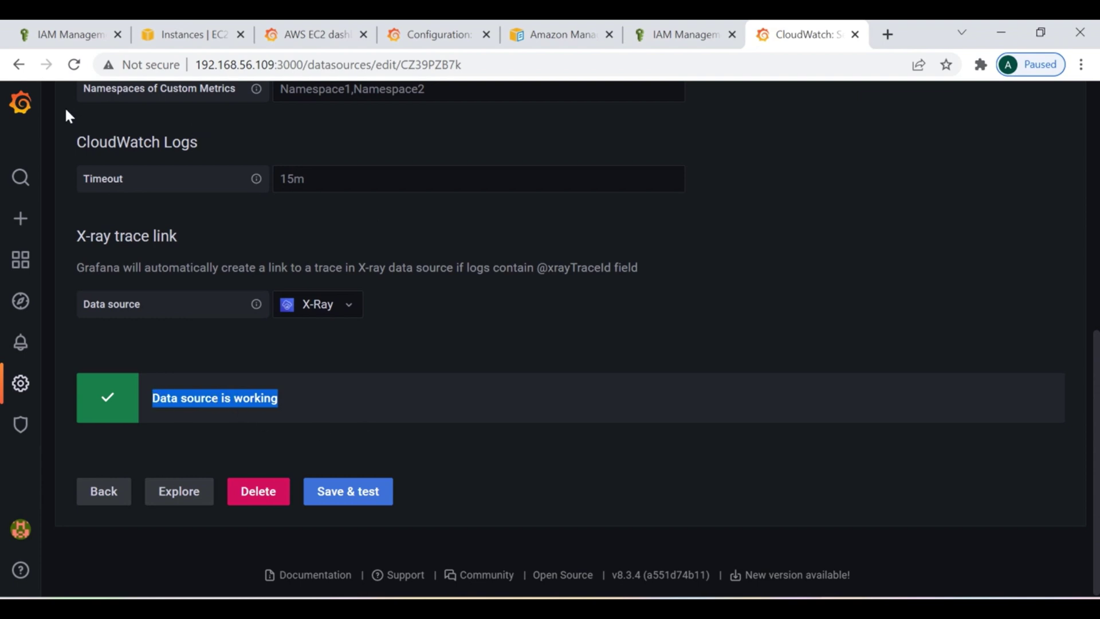
pyautogui.moveTo(23, 221)
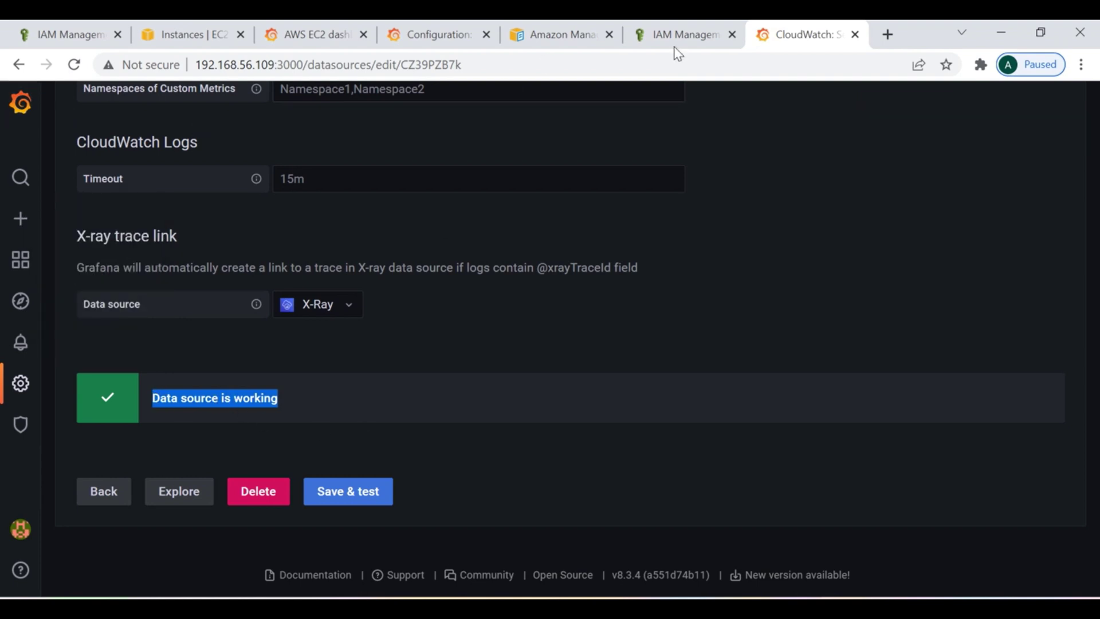
pyautogui.click(439, 36)
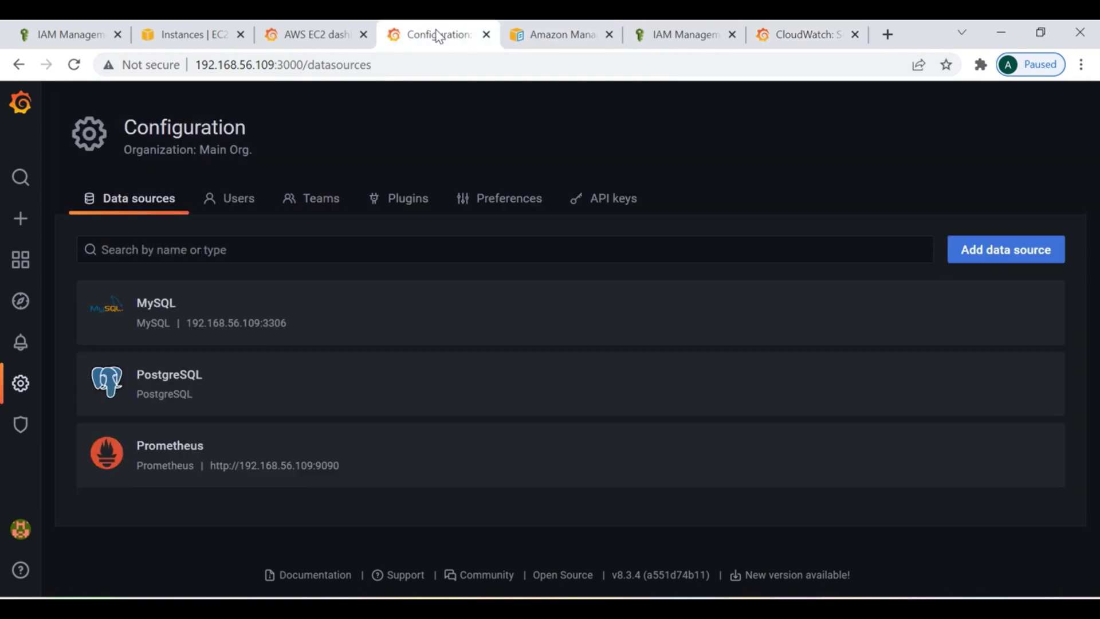
pyautogui.click(560, 35)
pyautogui.click(325, 33)
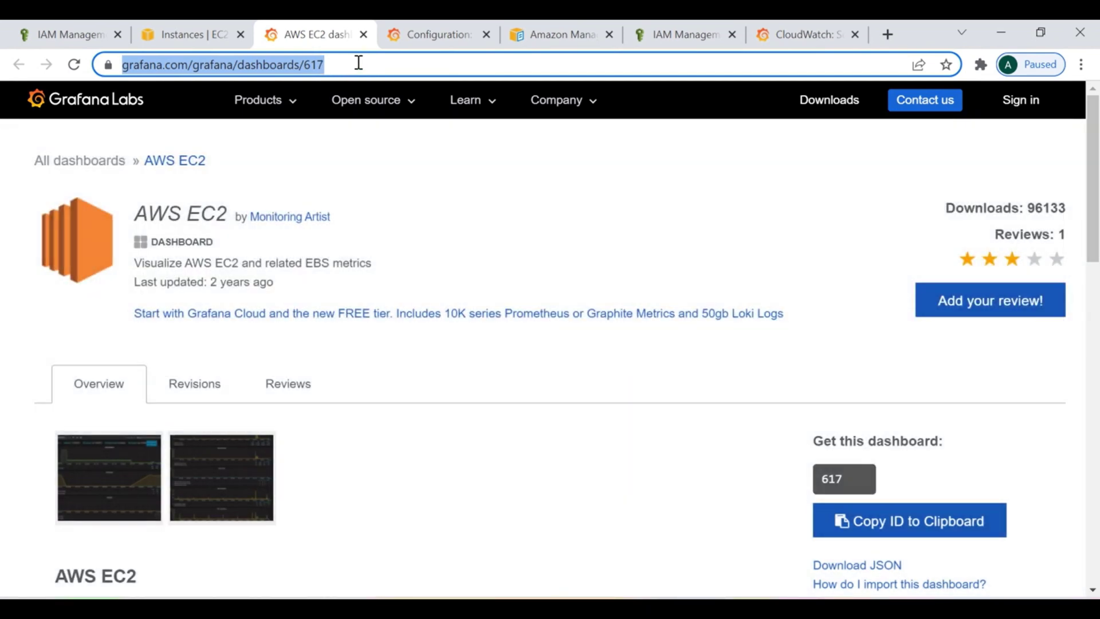
pyautogui.click(793, 35)
pyautogui.moveTo(21, 221)
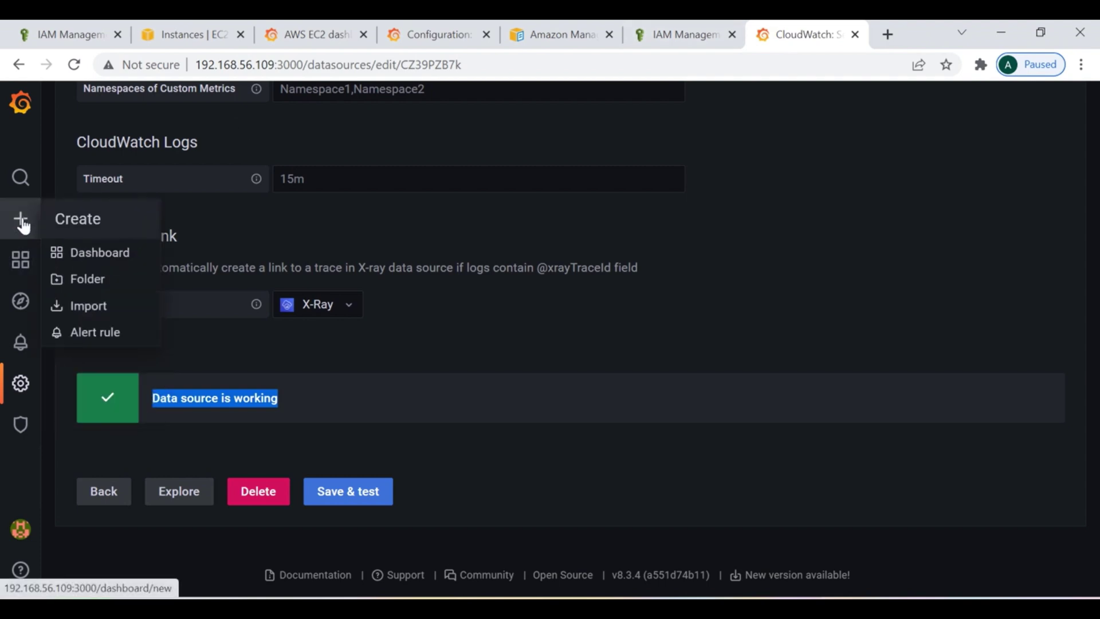
# Step: Load Grafana.com dashboard 617 into the import form and make its UID editable
pyautogui.click(88, 310)
pyautogui.click(320, 286)
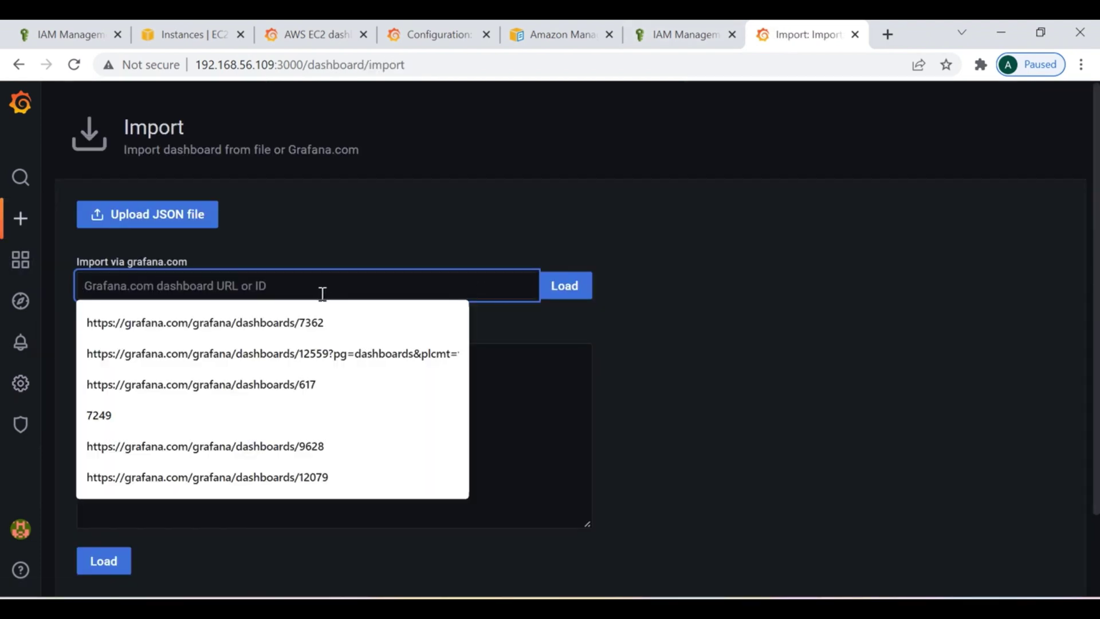
pyautogui.write('https://grafana.com/grafana/dashboards/617')
pyautogui.click(565, 287)
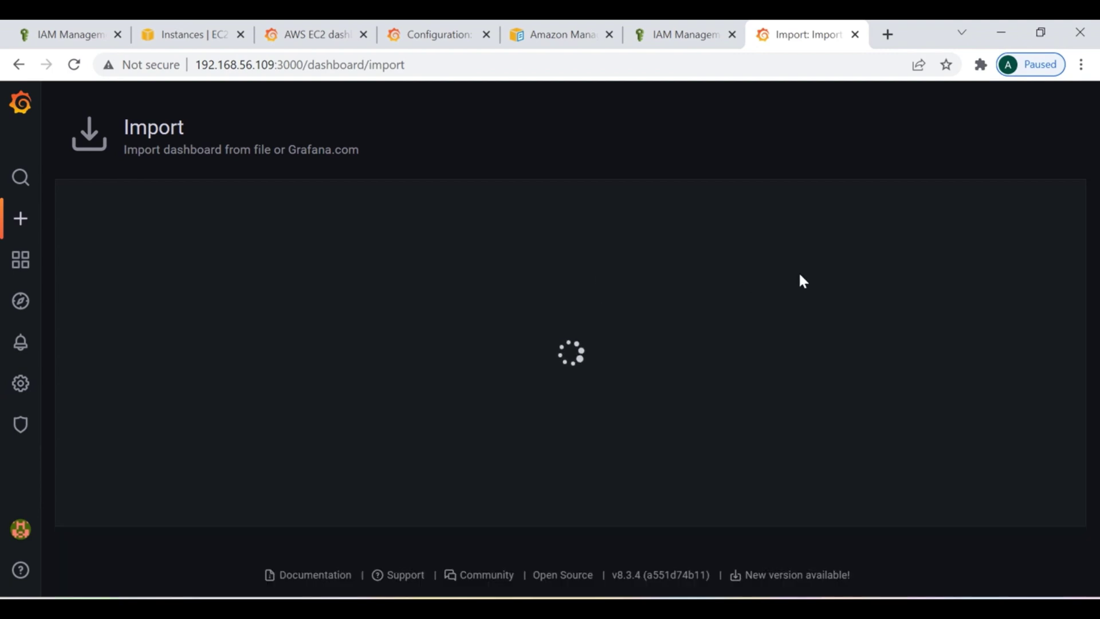
pyautogui.scroll(-3, 389, 406)
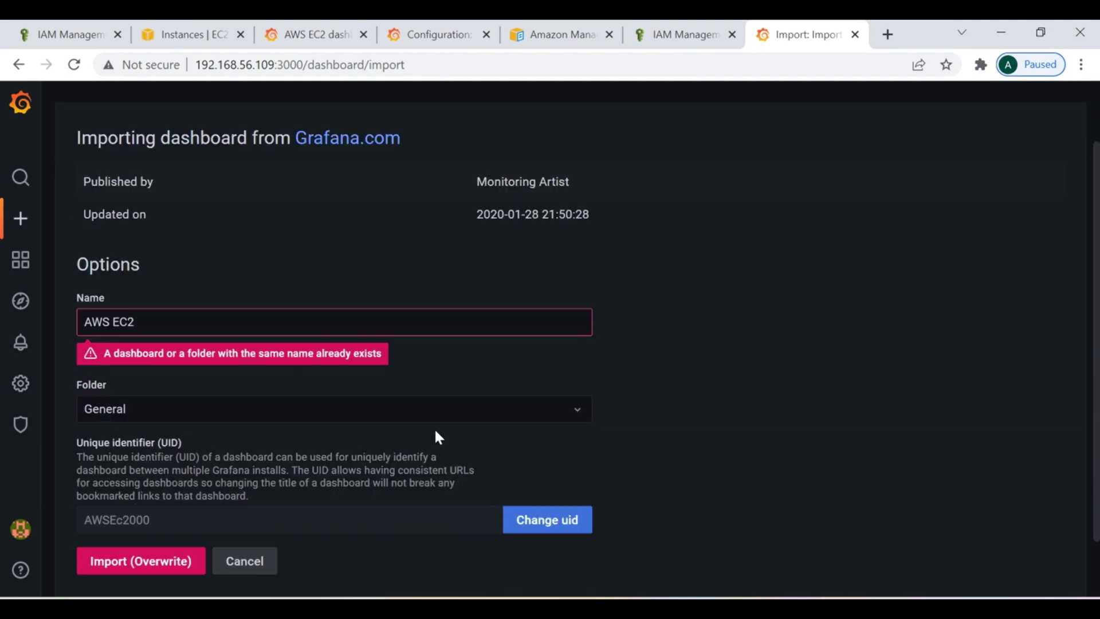
pyautogui.click(547, 449)
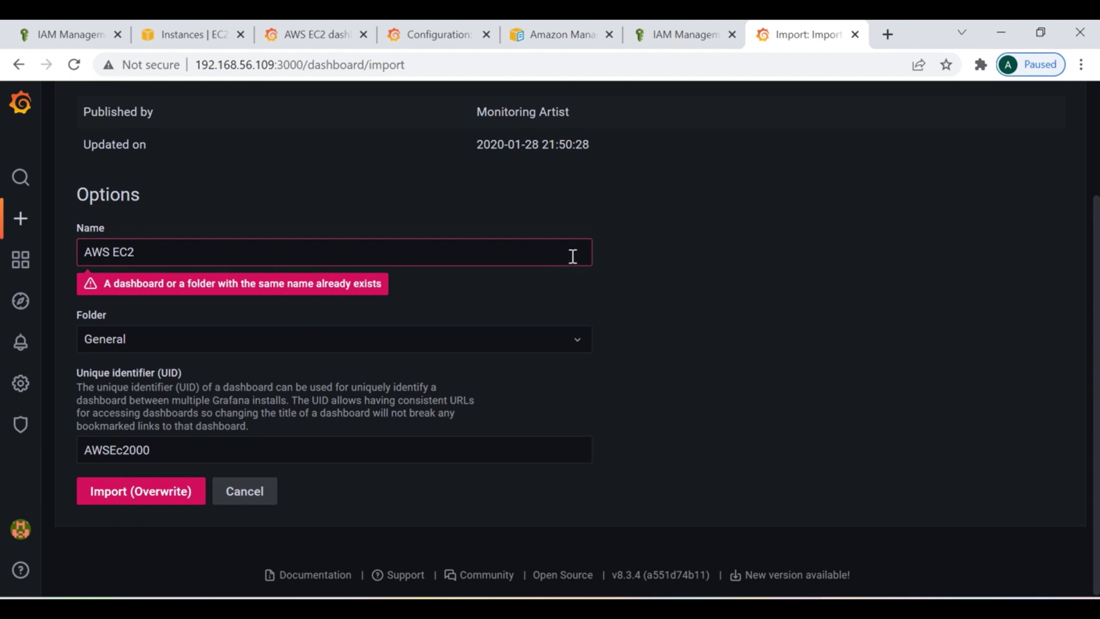
# Step: Check the CloudWatch permissions docs, data sources config and dashboard 617 page in other tabs
pyautogui.click(539, 38)
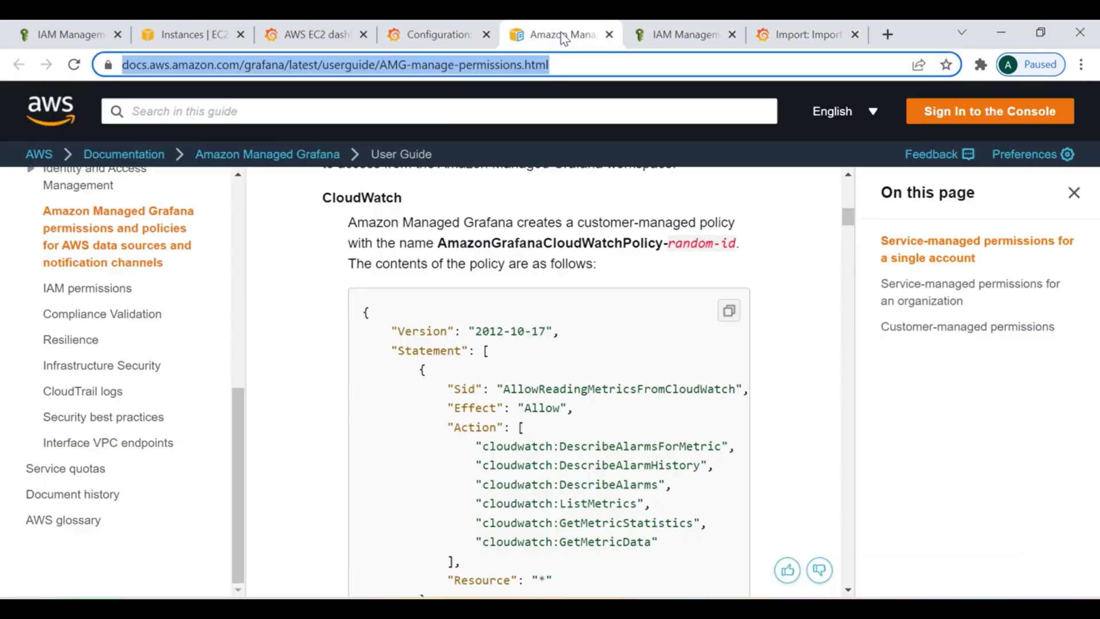
pyautogui.click(438, 34)
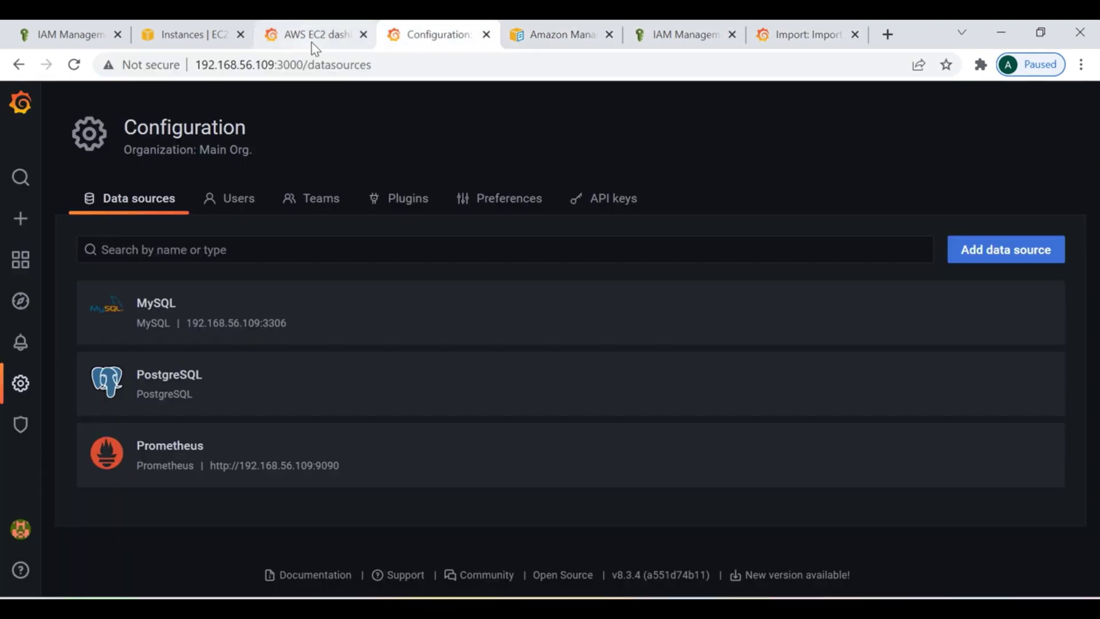
pyautogui.click(314, 36)
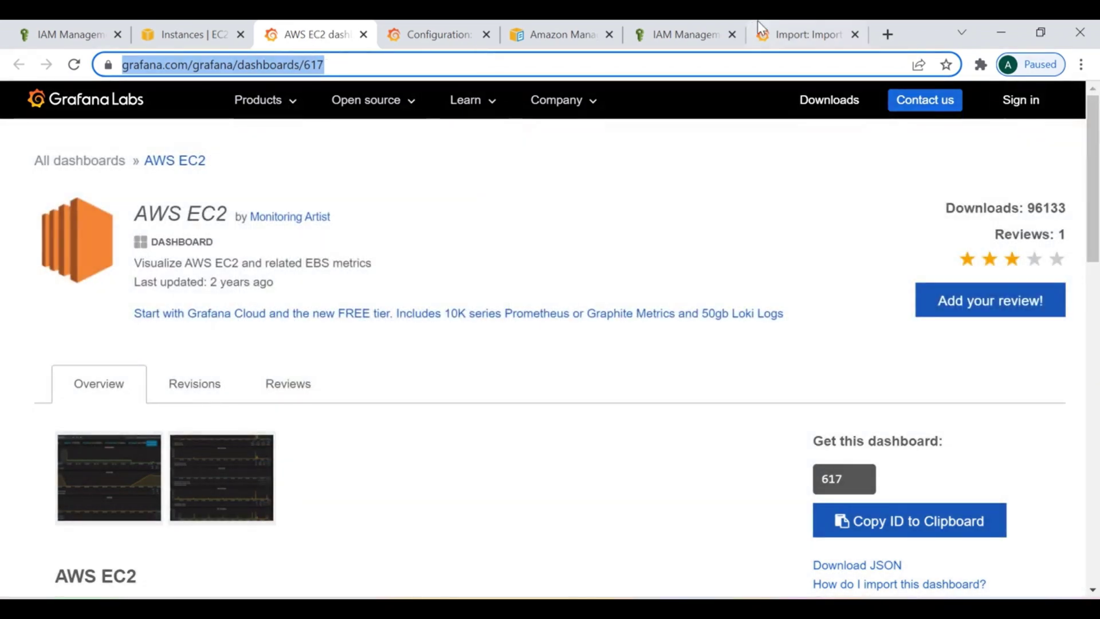
pyautogui.click(793, 36)
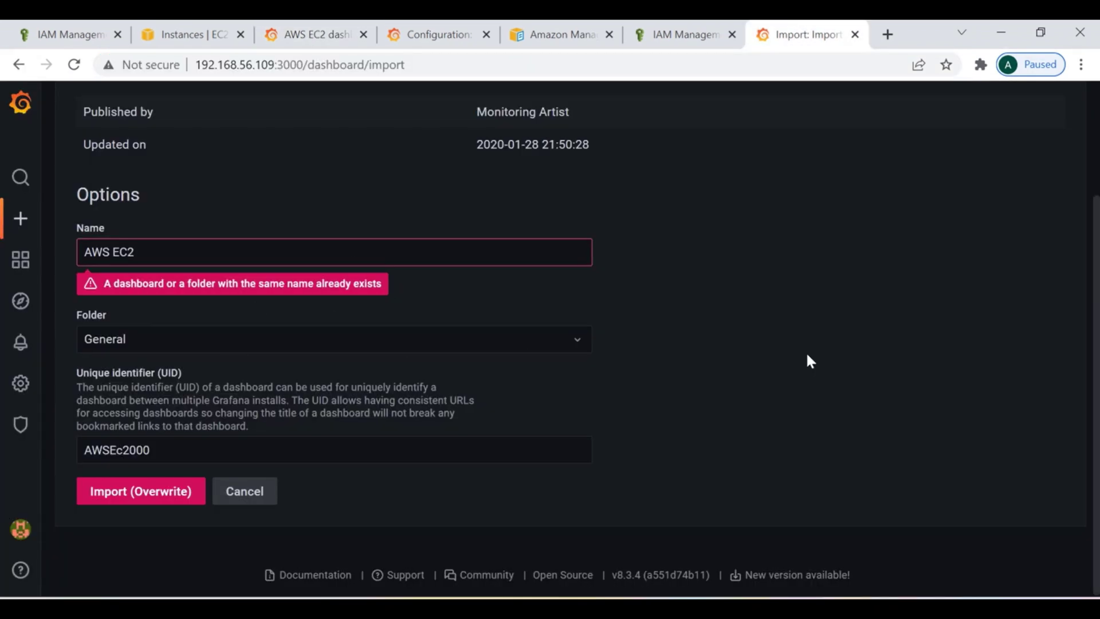
# Step: Rename the dashboard to 'AWS EC2-New', set its UID to 617, and import with overwrite
pyautogui.click(160, 253)
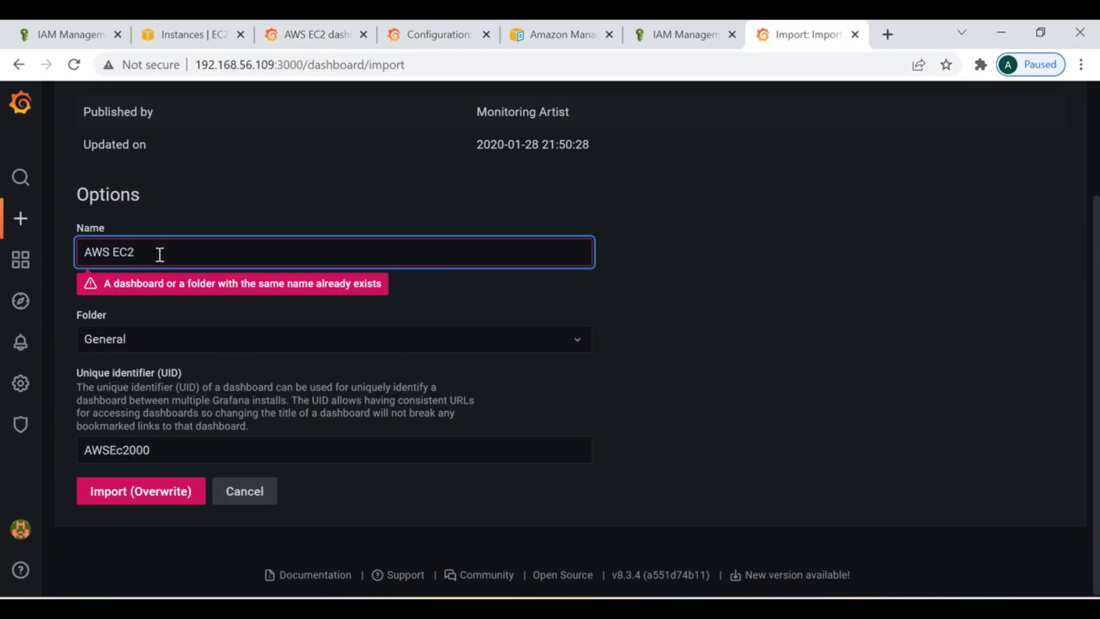
pyautogui.write('-New')
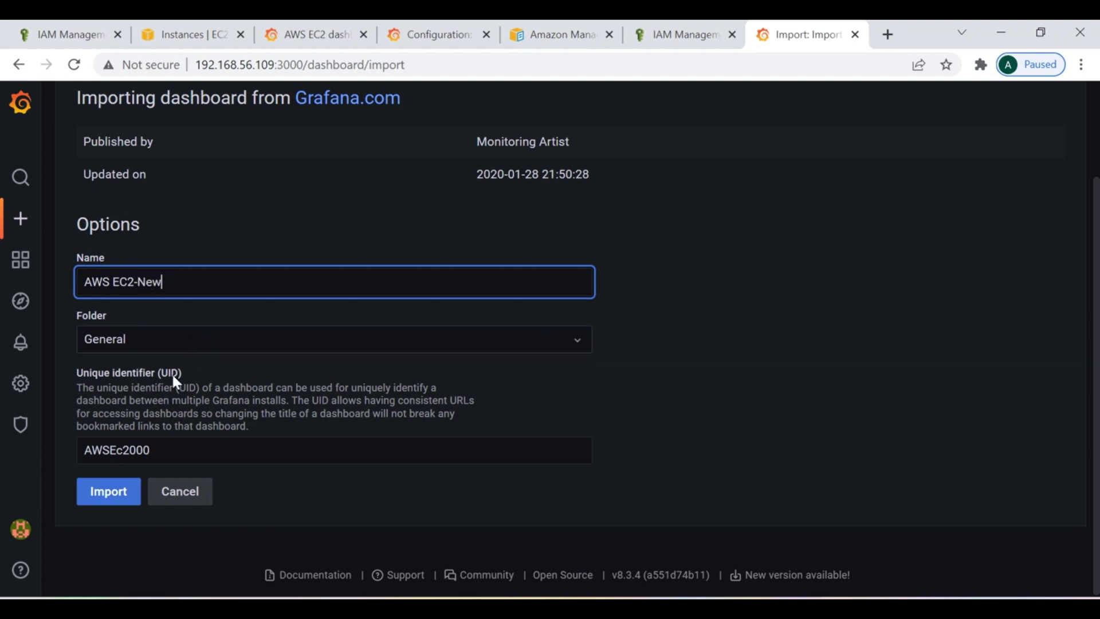
pyautogui.moveTo(402, 450); pyautogui.dragTo(3, 469)
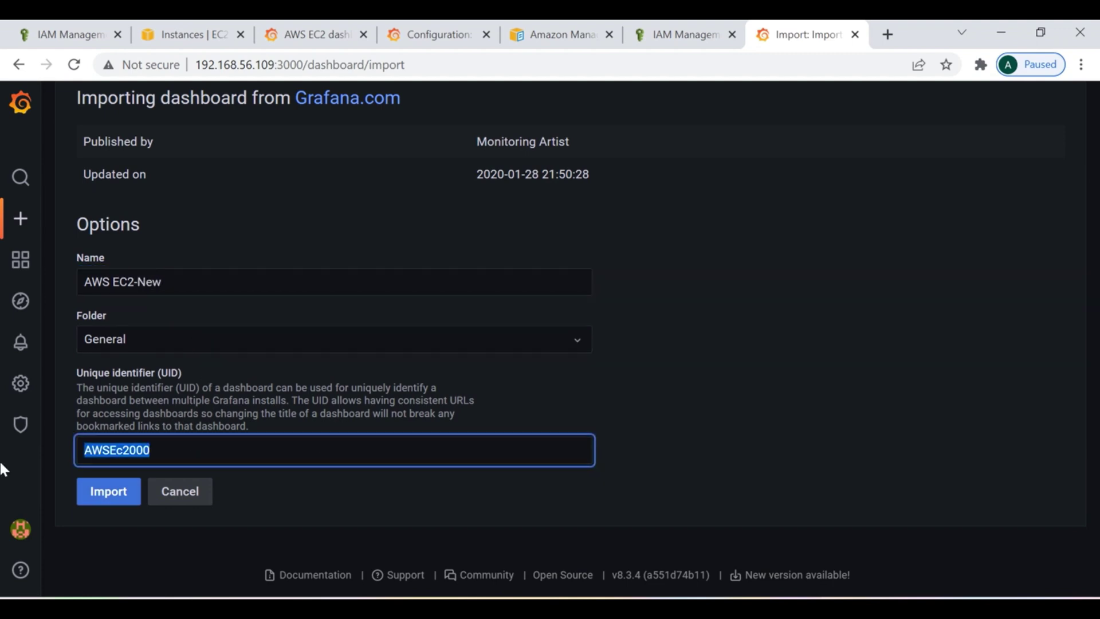
pyautogui.write('617')
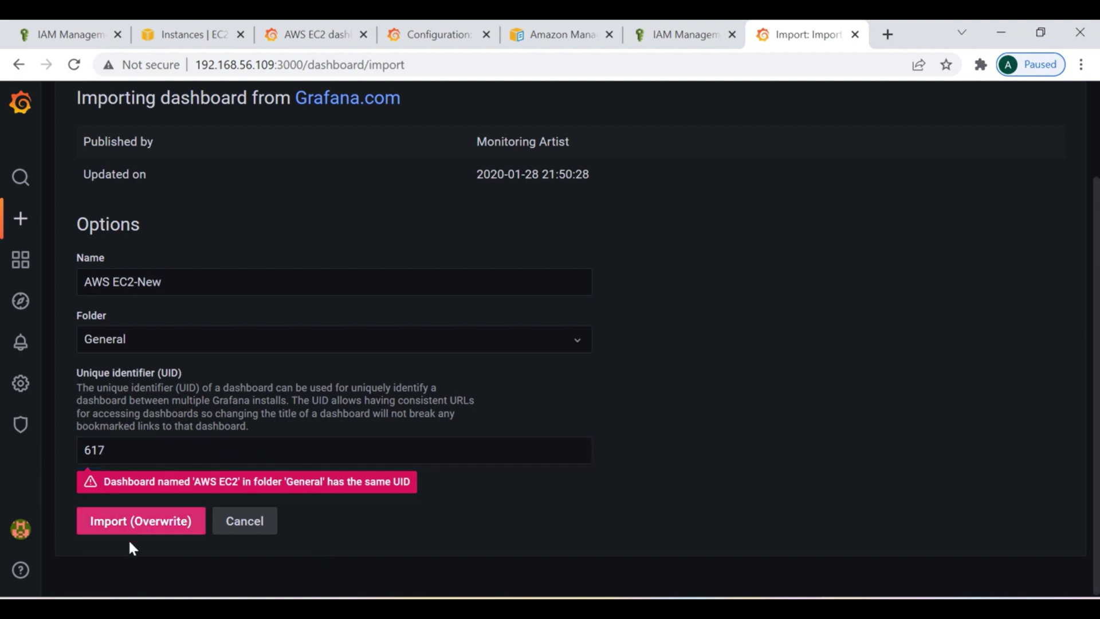
pyautogui.click(165, 528)
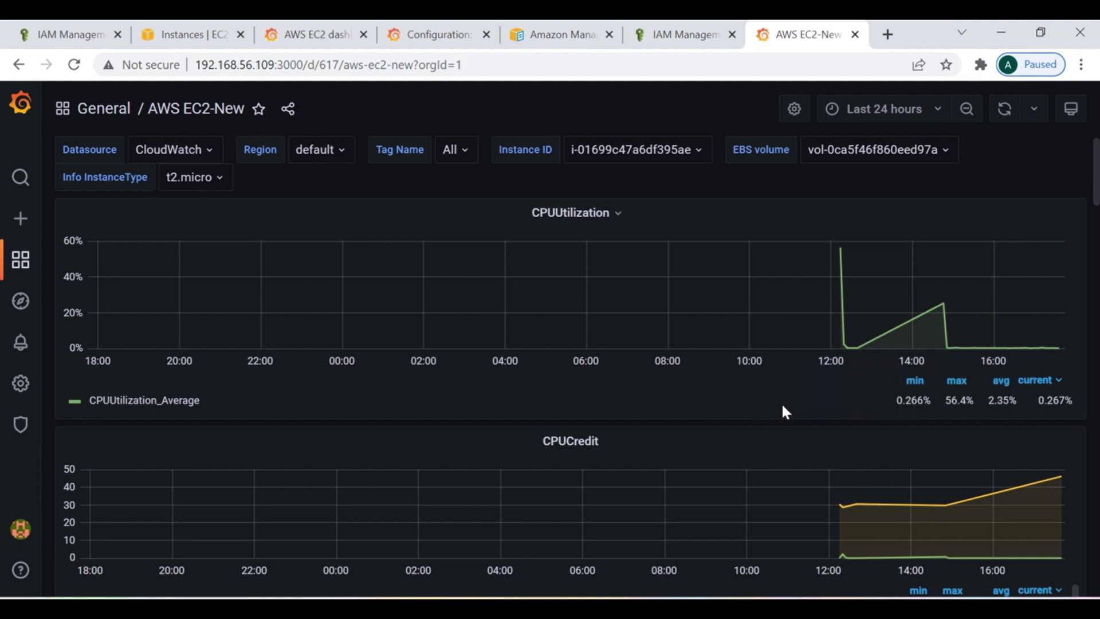
# Step: Open the Instance ID dropdown to see the two selectable instance IDs
pyautogui.click(694, 152)
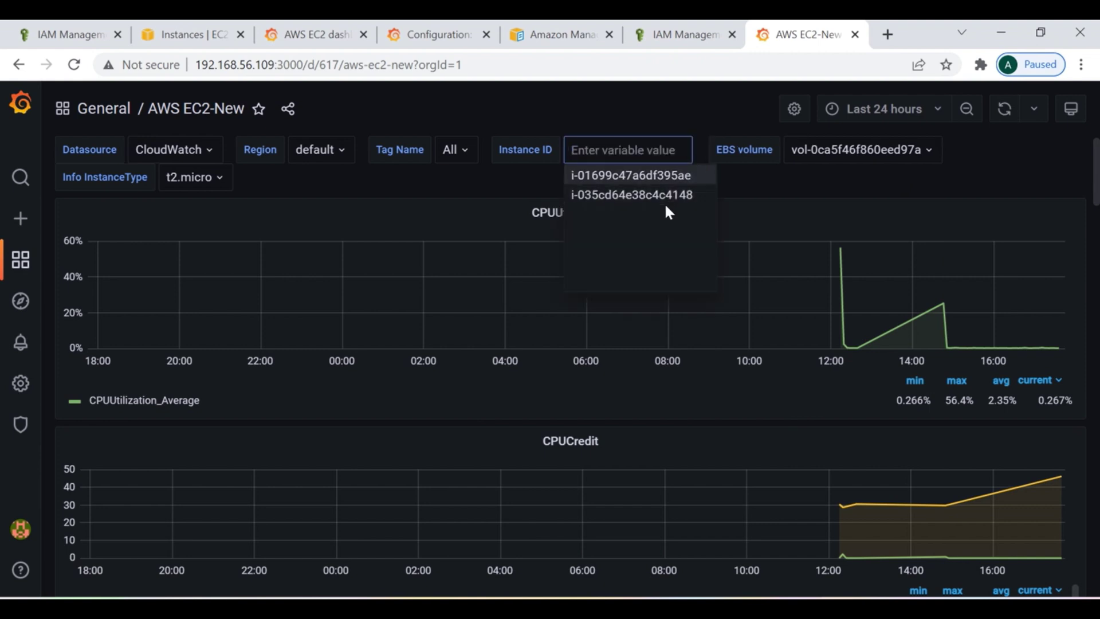
# Step: Refresh the EC2 Instances list, reloading after the error, to see jenkins-master and devsecops
pyautogui.click(184, 34)
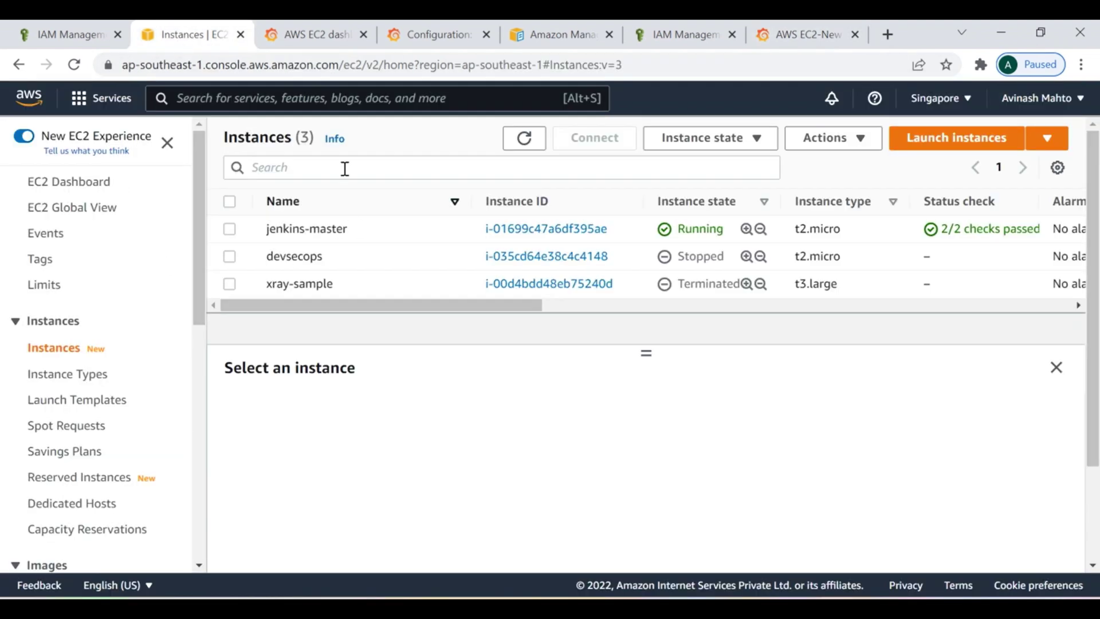
pyautogui.click(74, 64)
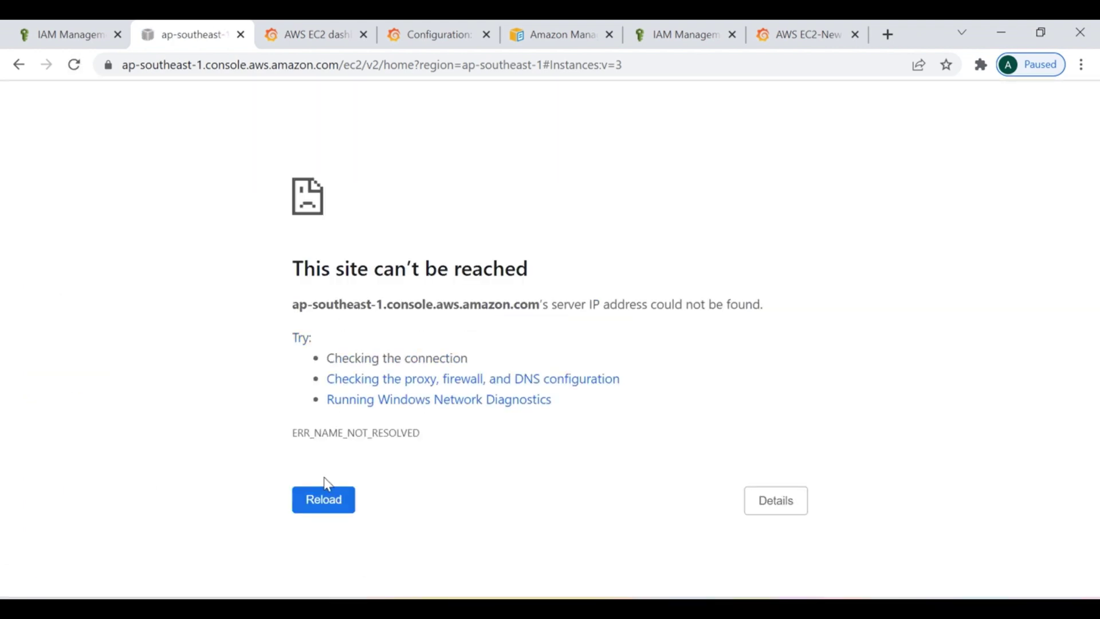
pyautogui.click(324, 501)
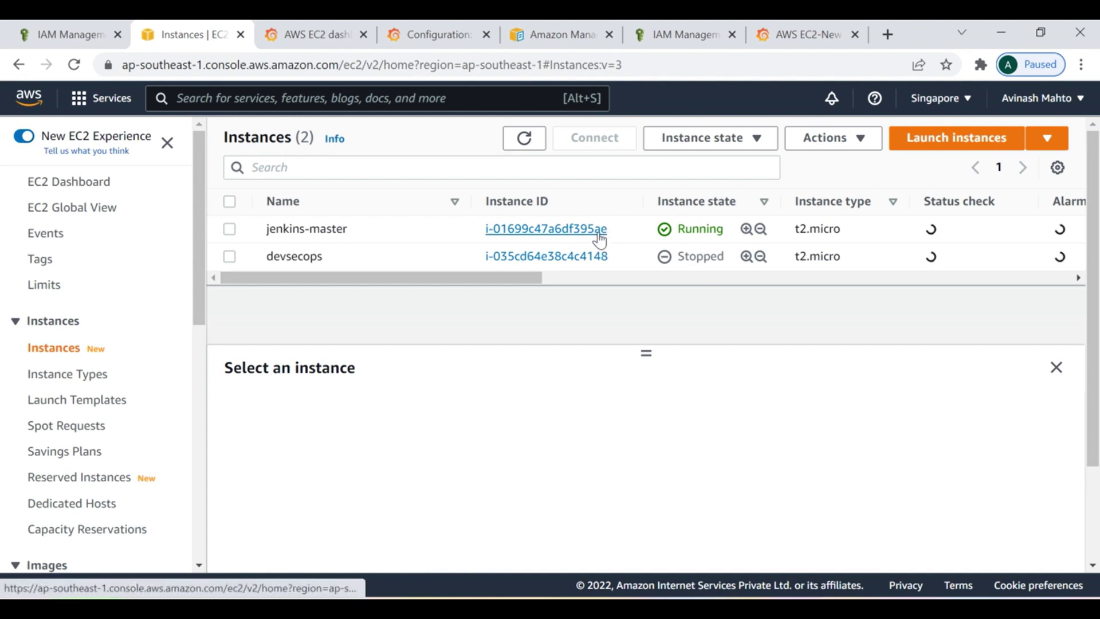
# Step: Select stopped instance i-035cd64e38c4c148 on AWS EC2-New and scroll through its empty panels
pyautogui.click(791, 41)
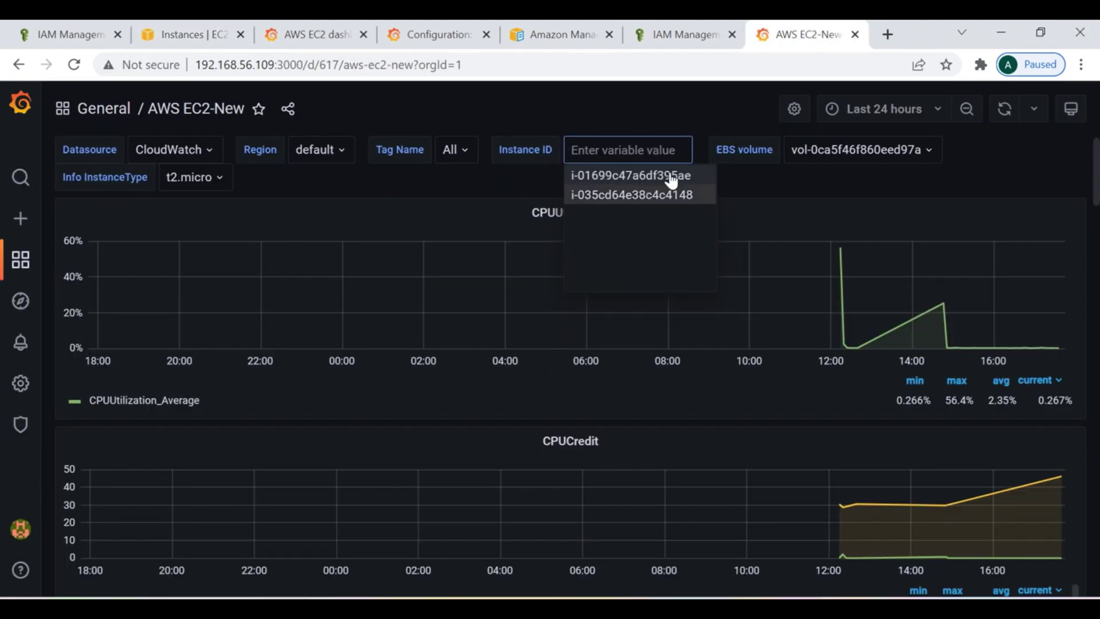
pyautogui.click(677, 196)
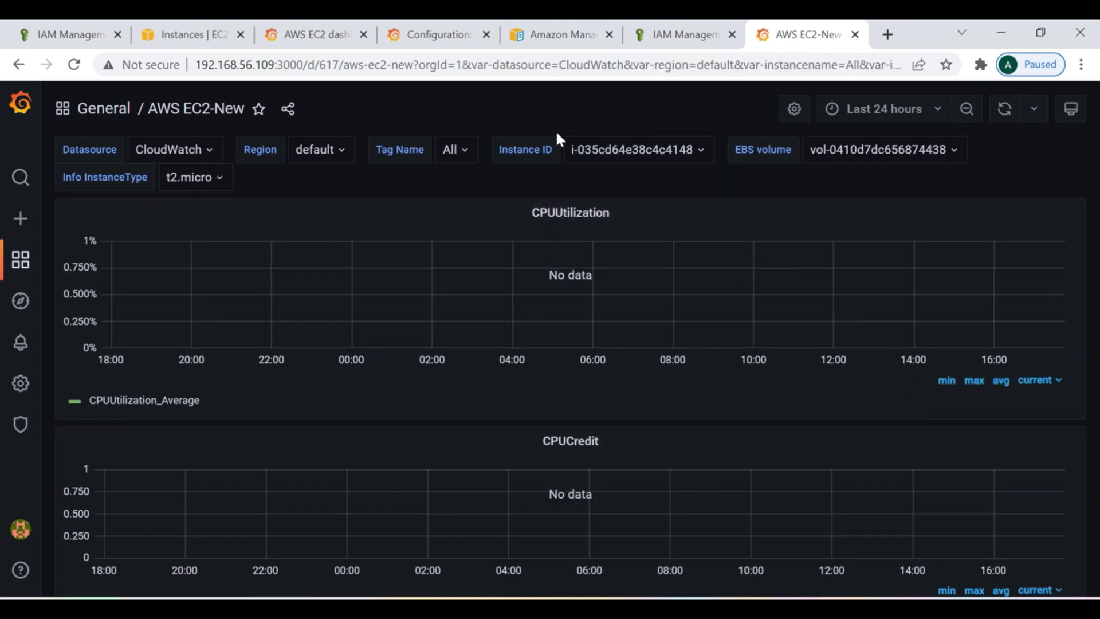
pyautogui.scroll(-1, 1006, 441)
pyautogui.scroll(-10, 1007, 441)
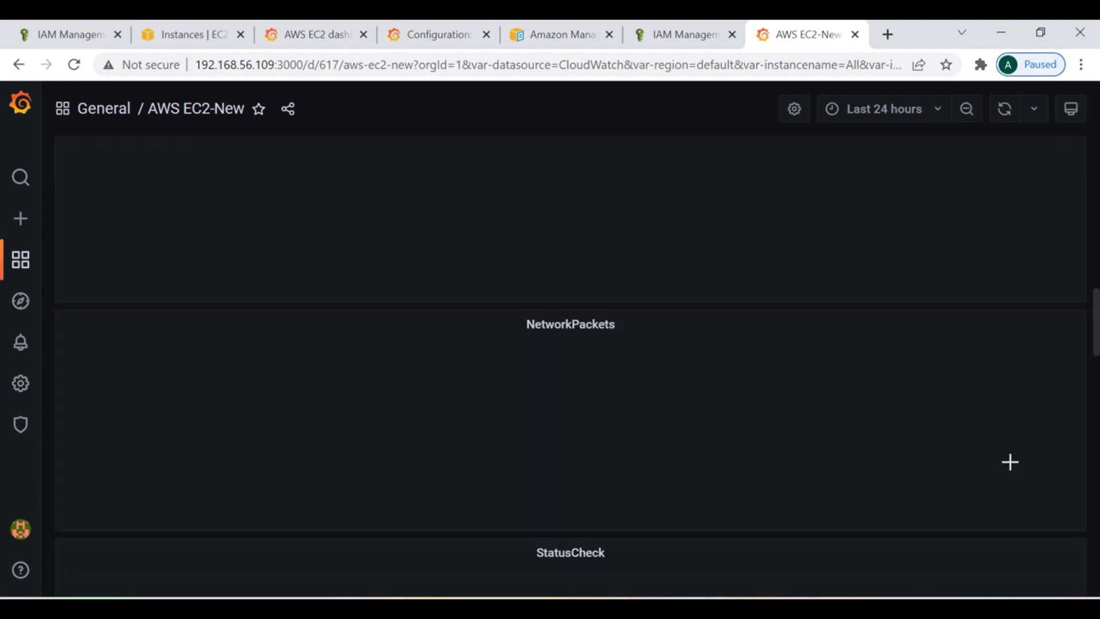
pyautogui.scroll(8, 1009, 462)
pyautogui.scroll(3, 1013, 464)
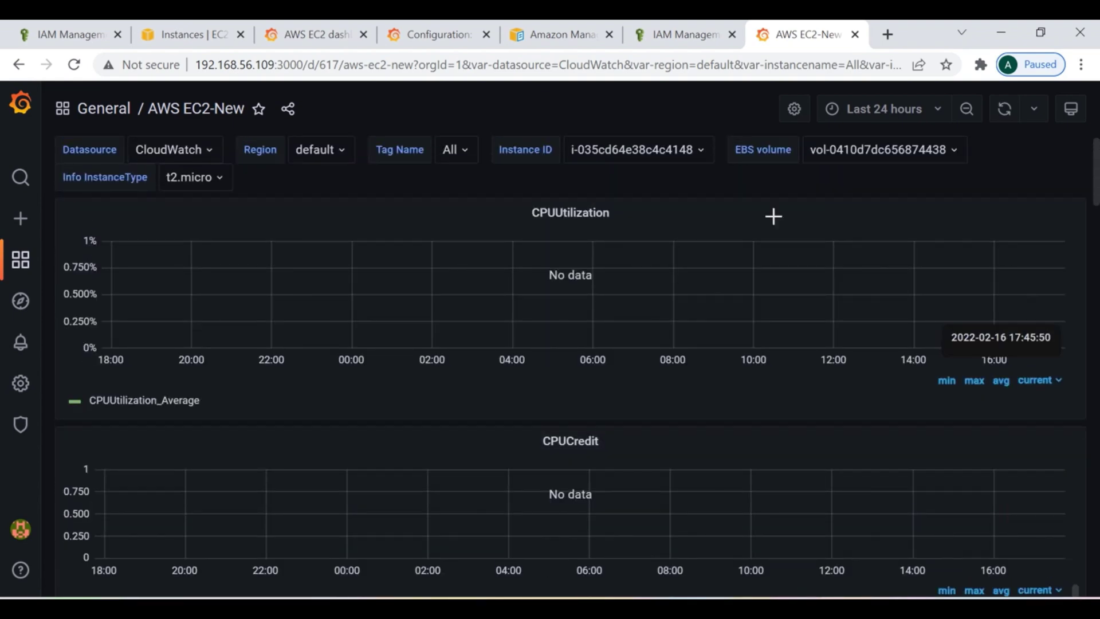
# Step: Switch to running instance i-01699c47a6df395ae and scroll through its CPU, disk and network graphs
pyautogui.click(691, 156)
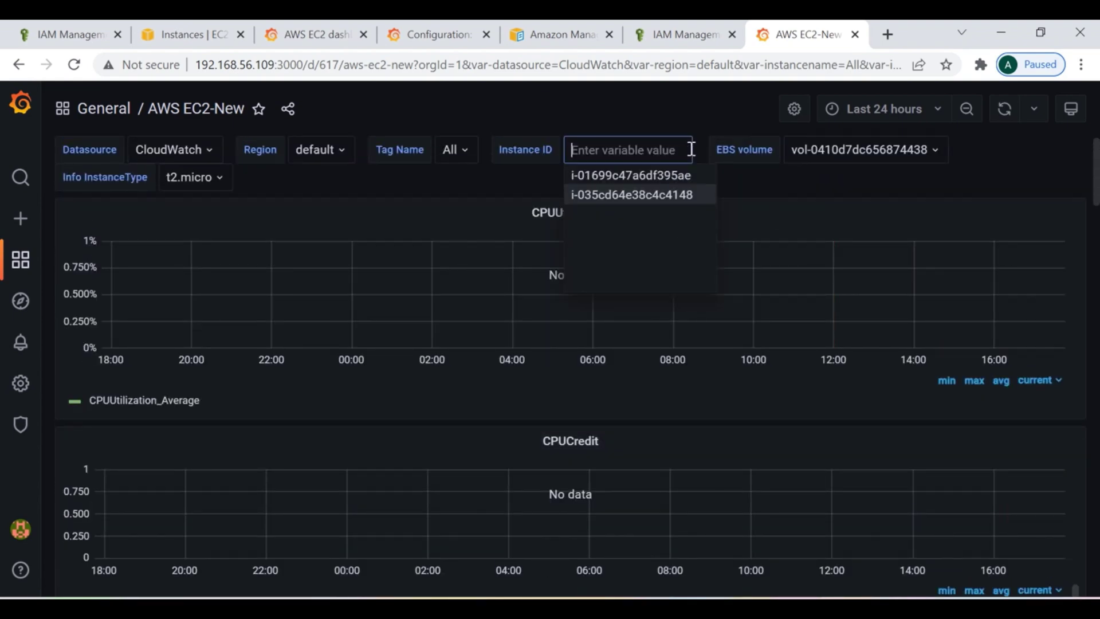
pyautogui.click(678, 177)
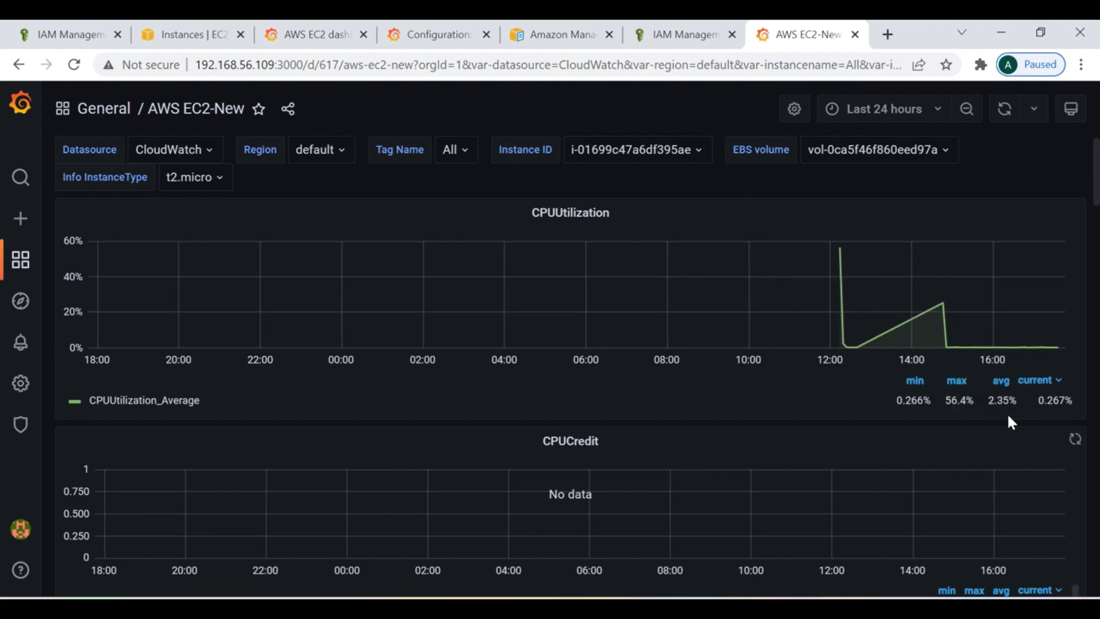
pyautogui.moveTo(839, 258)
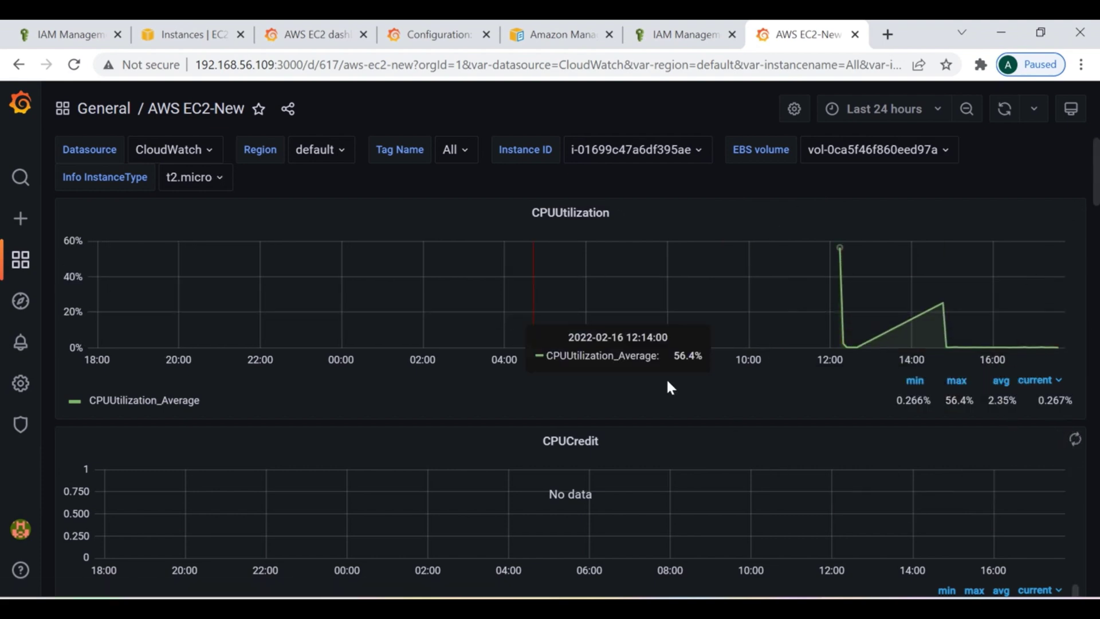
pyautogui.scroll(-10, 1000, 491)
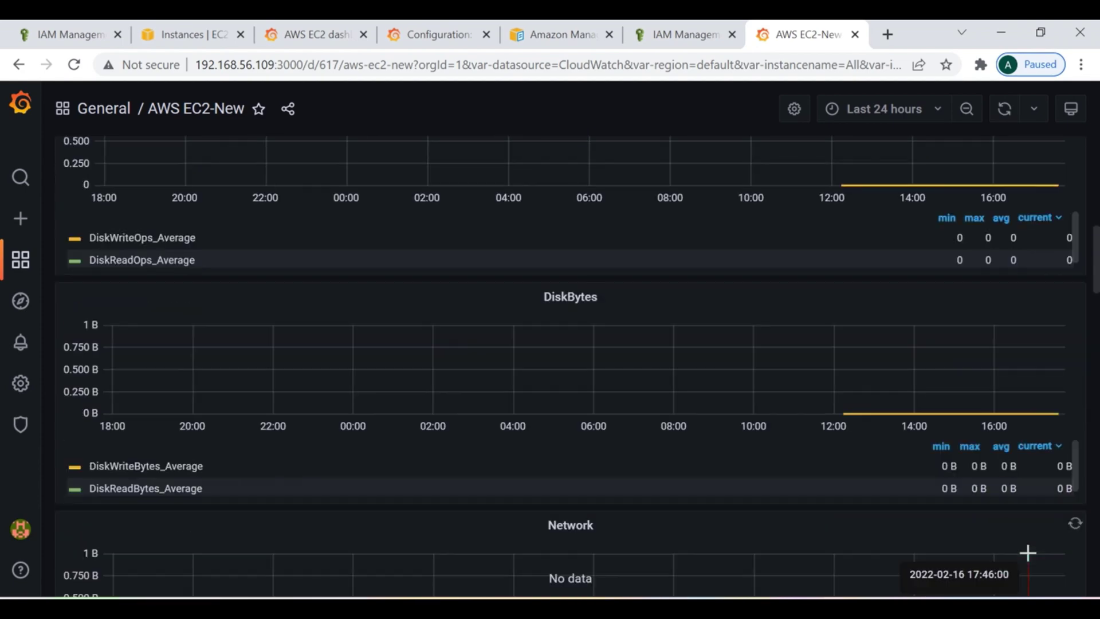
pyautogui.scroll(-10, 830, 499)
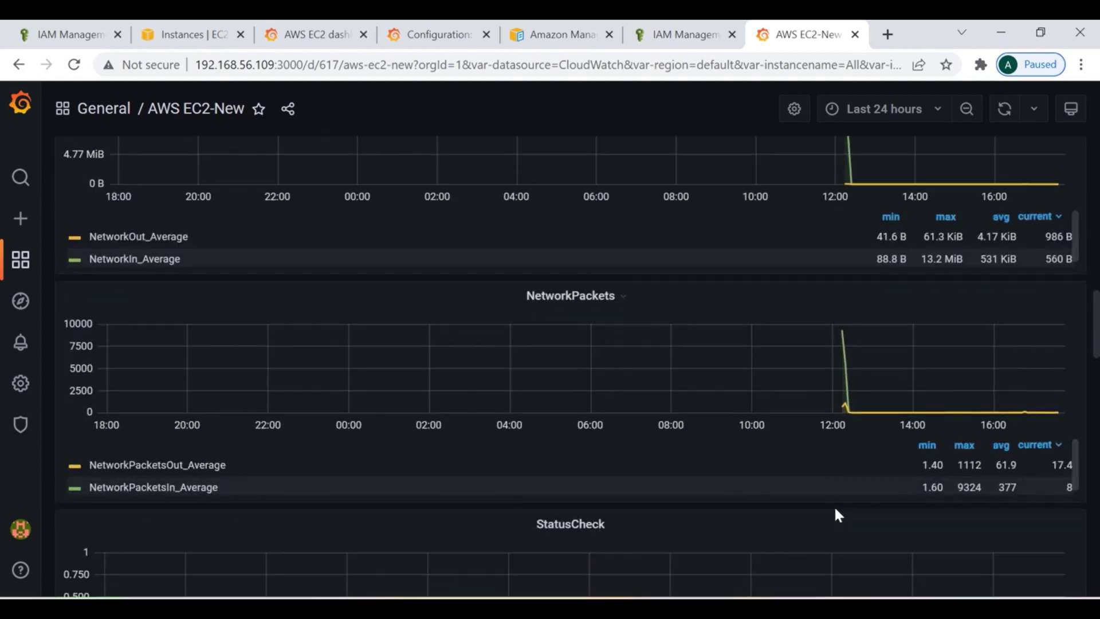
pyautogui.scroll(5, 871, 498)
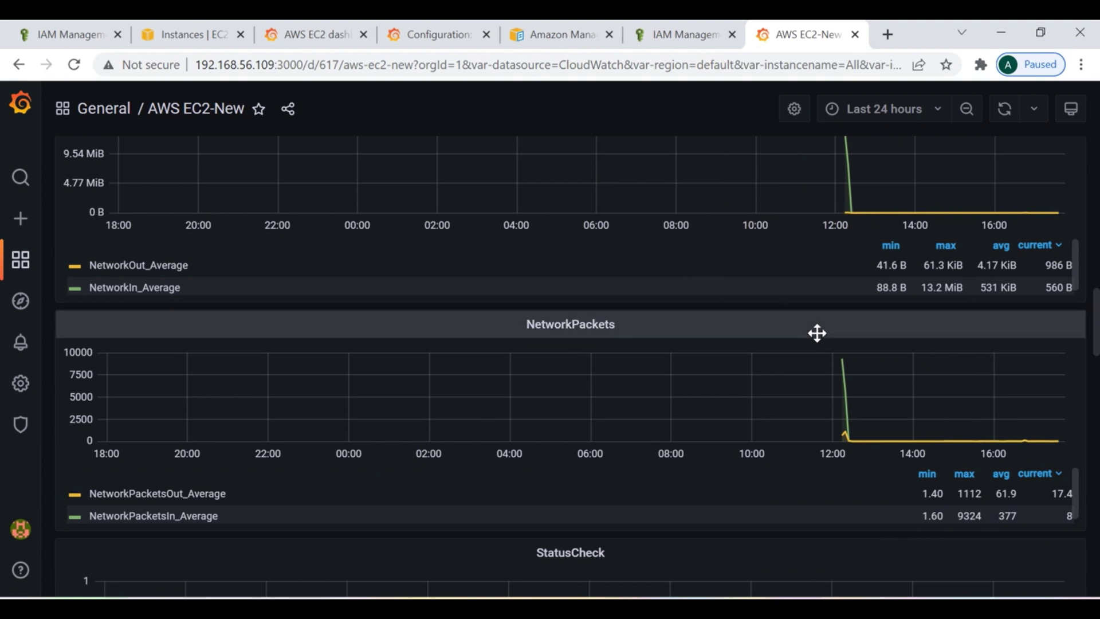
pyautogui.scroll(3, 833, 323)
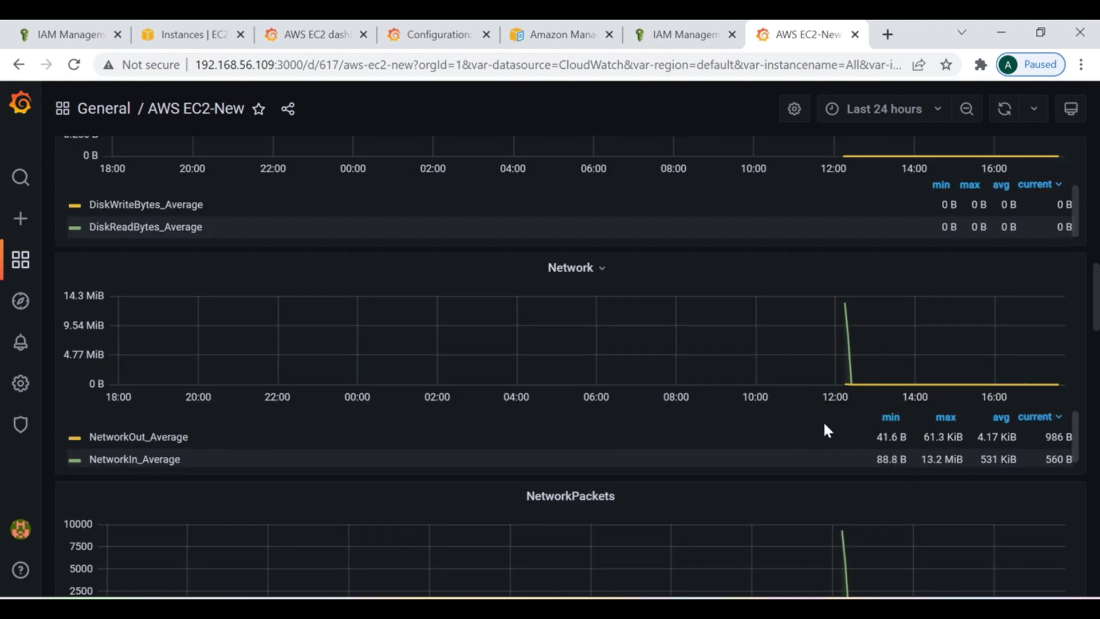
pyautogui.scroll(20, 822, 425)
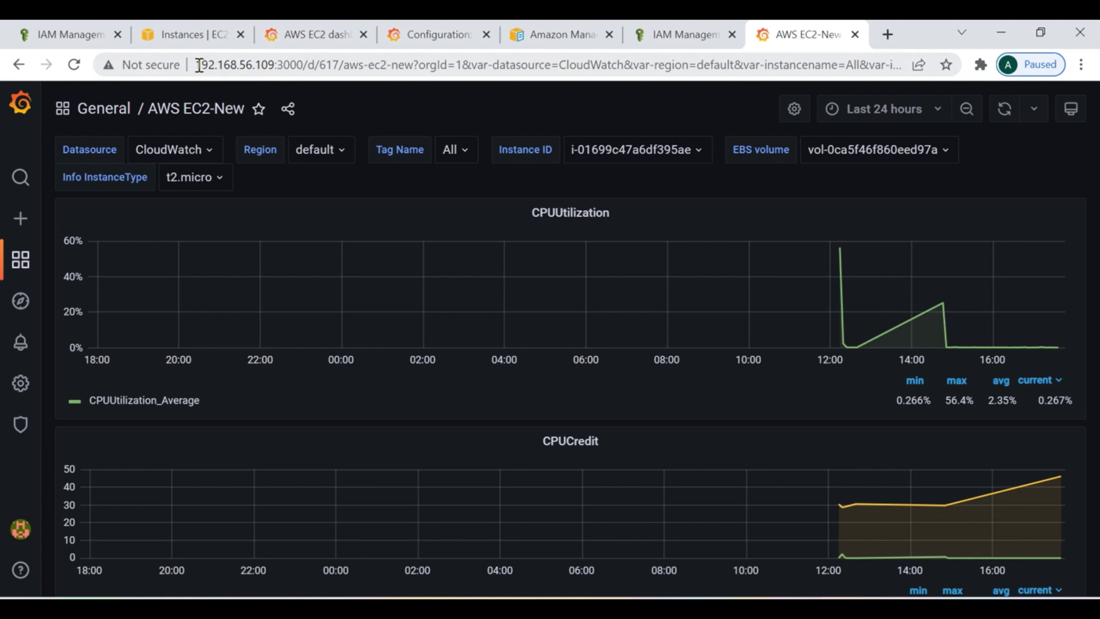
pyautogui.click(241, 63)
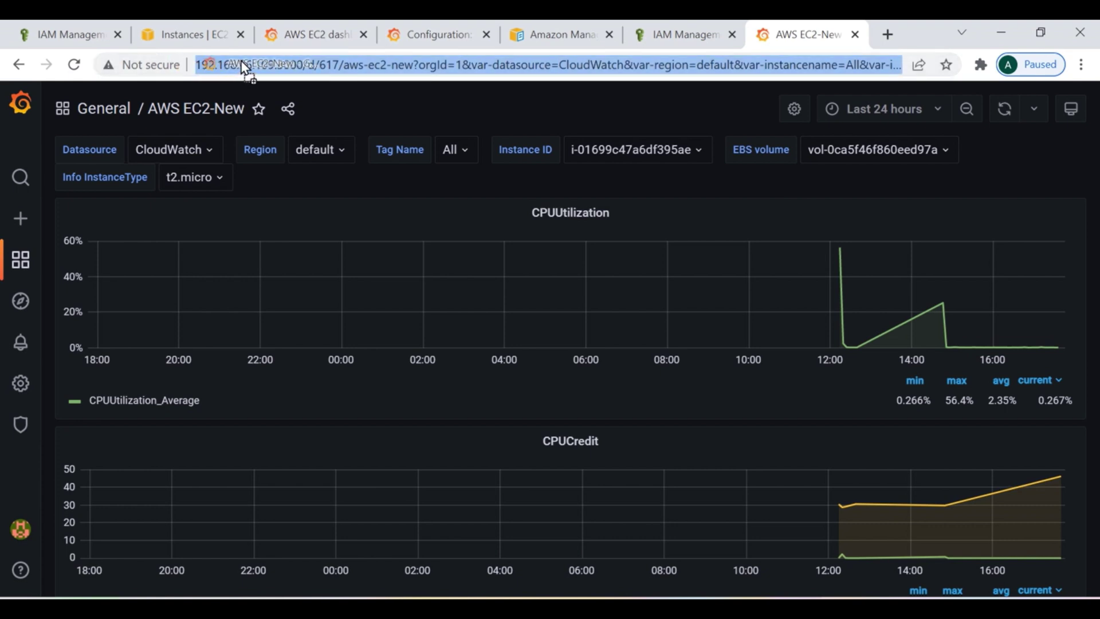
pyautogui.click(299, 87)
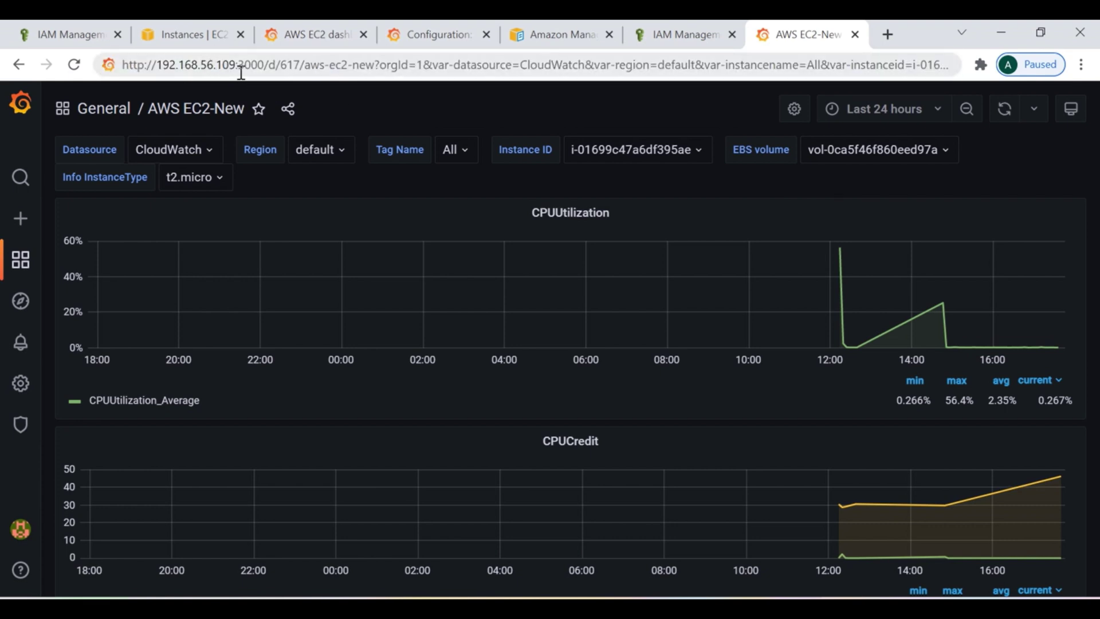